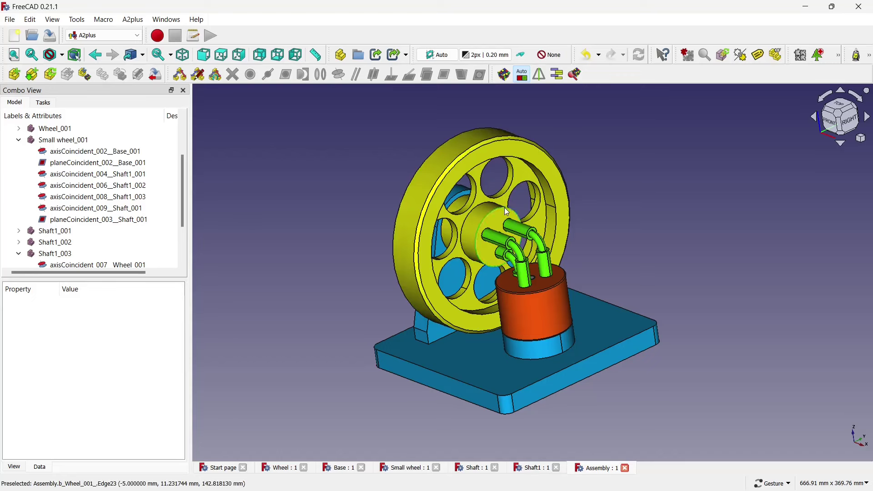
- Select the Wheel_001 part in the finished engine assembly preview
click(504, 208)
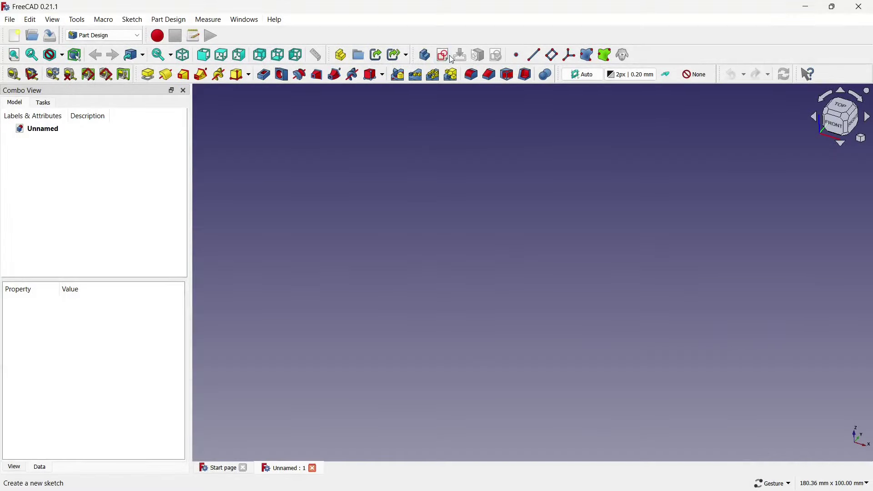
- Start a sketch on the XZ plane with a 200 mm circle centred at the origin
click(443, 55)
click(464, 176)
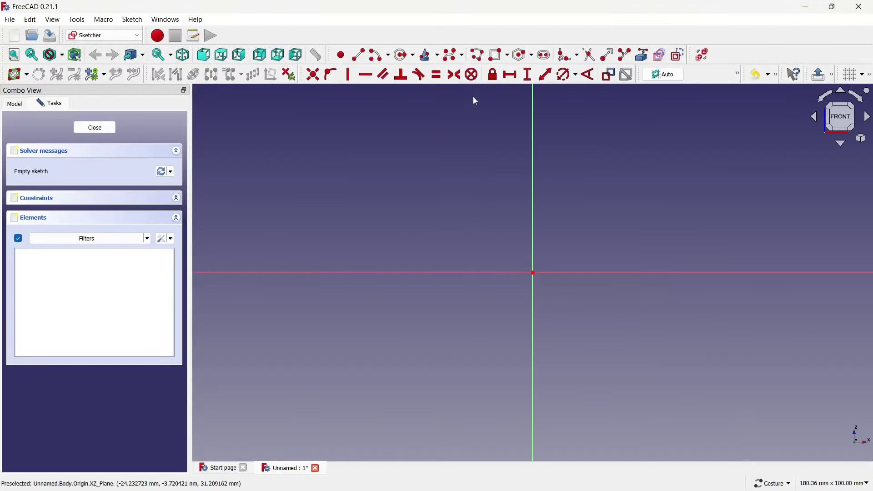
click(404, 55)
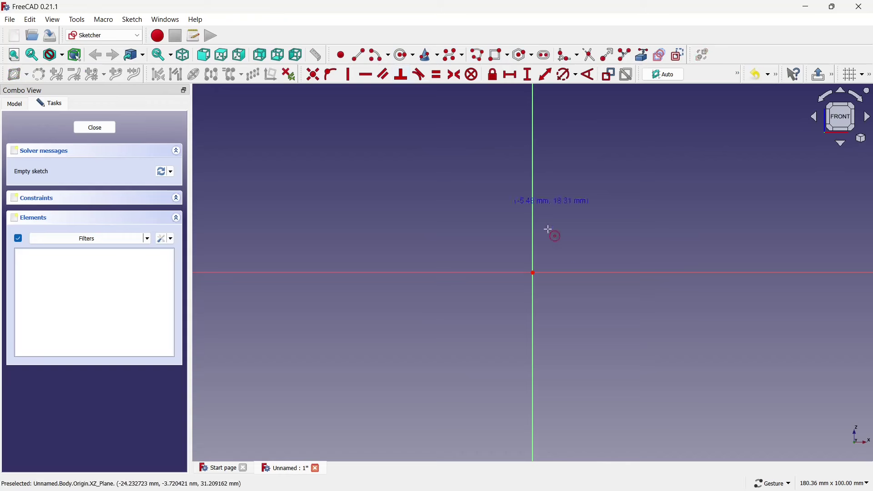
click(533, 272)
click(547, 196)
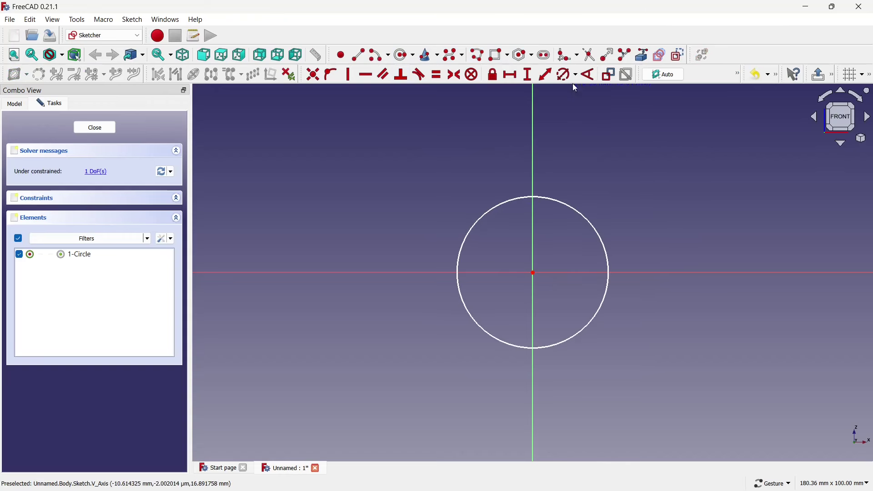
click(568, 205)
text(200)
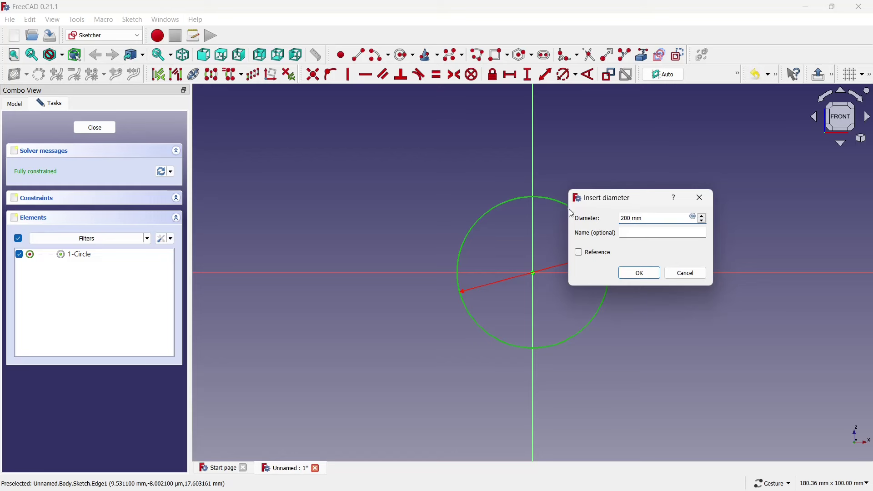
click(630, 273)
- Add a concentric 160 mm diameter circle at the origin
scroll(491, 264, down, 5)
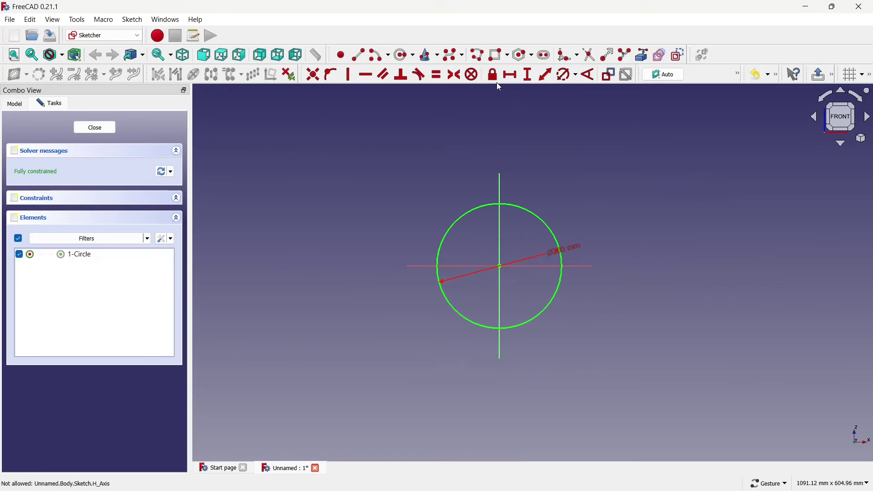
scroll(505, 272, up, 2)
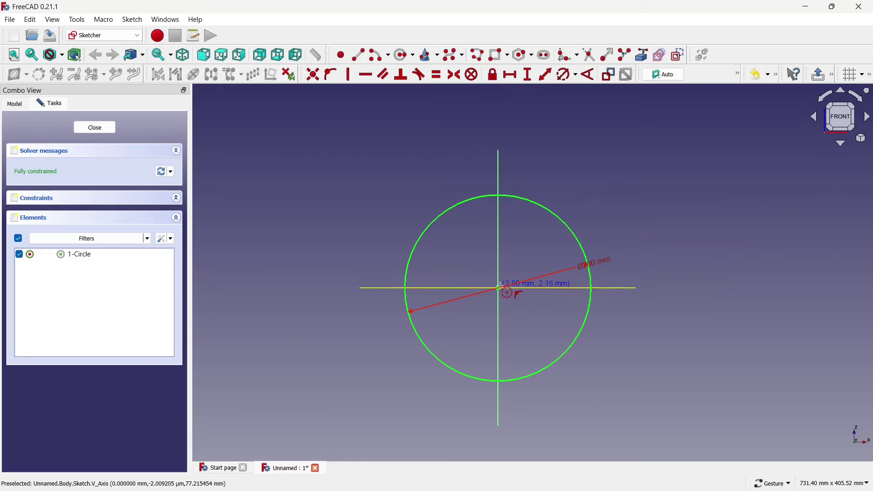
click(498, 288)
click(502, 250)
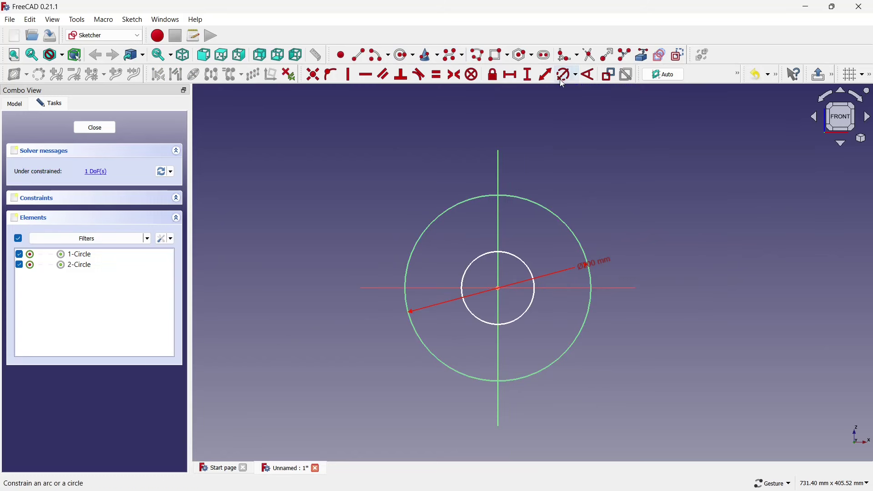
click(503, 251)
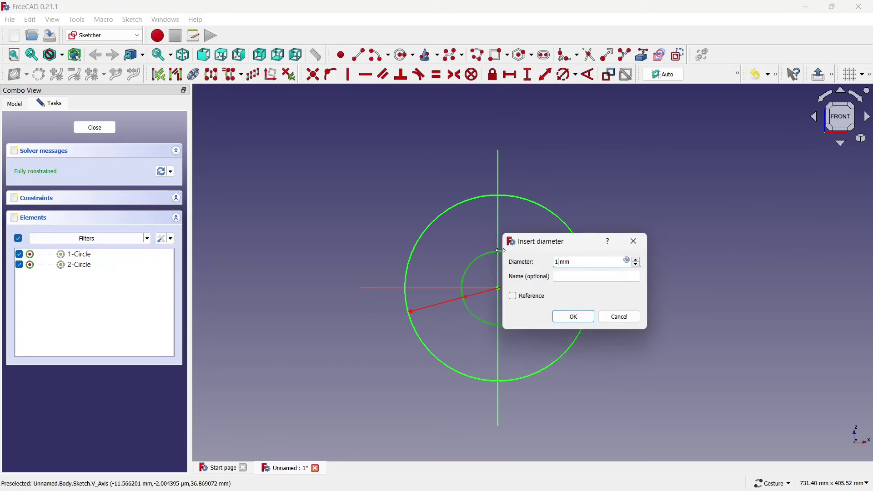
click(563, 316)
- Close the sketch and pad it two-sided, 19 mm length plus a second length
click(94, 128)
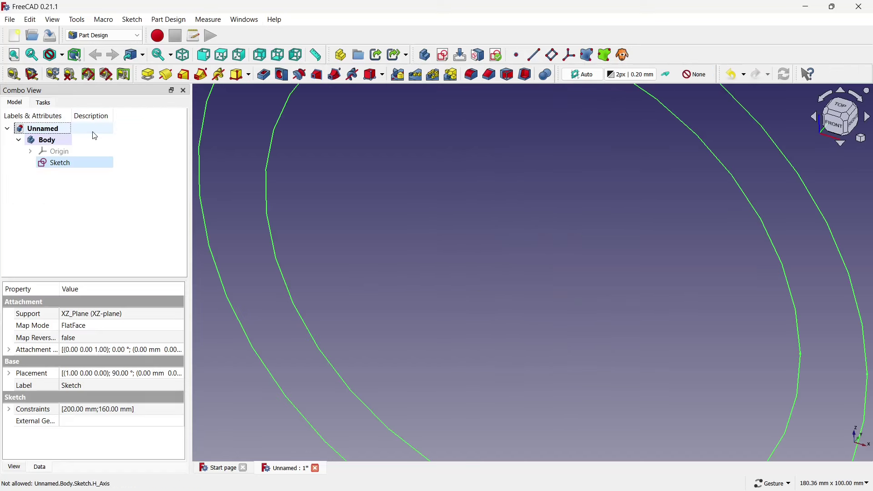
scroll(525, 267, down, 3)
scroll(526, 269, down, 2)
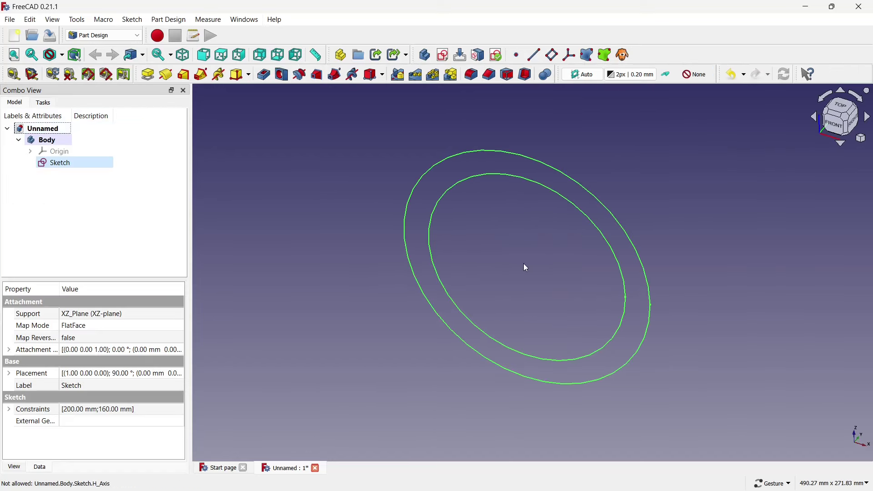
click(147, 74)
click(114, 171)
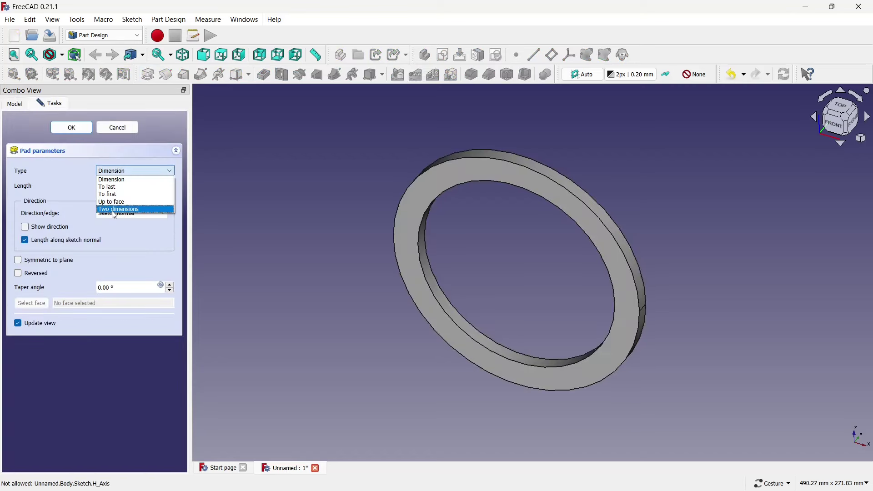
click(112, 209)
drag(119, 186, 102, 186)
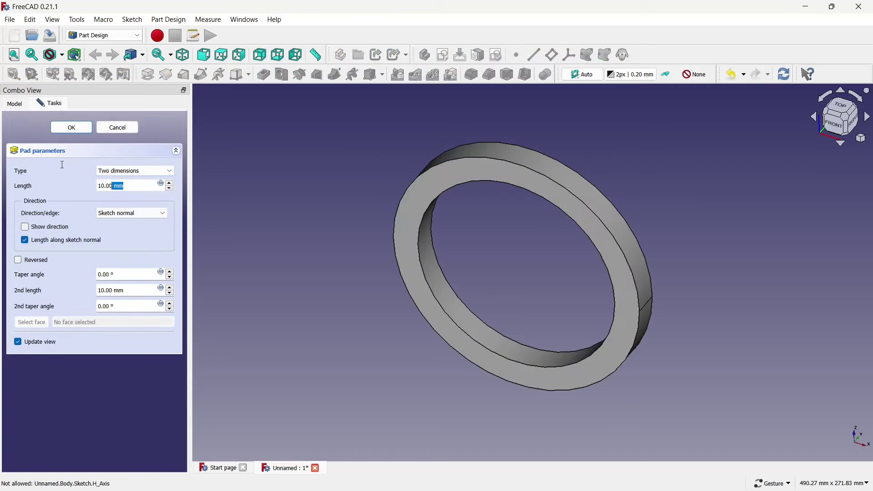
key(ctrl+a)
text(19)
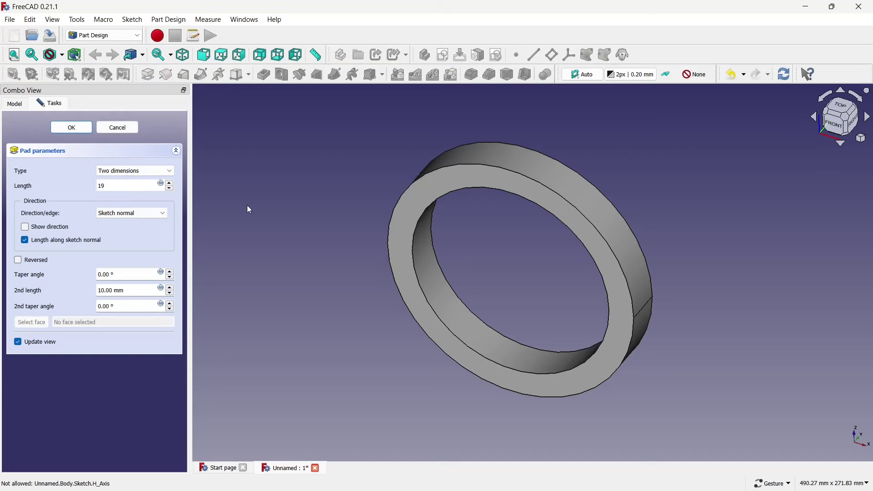
click(113, 290)
key(ctrl+a)
text(1)
- Confirm the ring pad and create an 'Elbow mechanism' folder in Downloads while saving
click(71, 128)
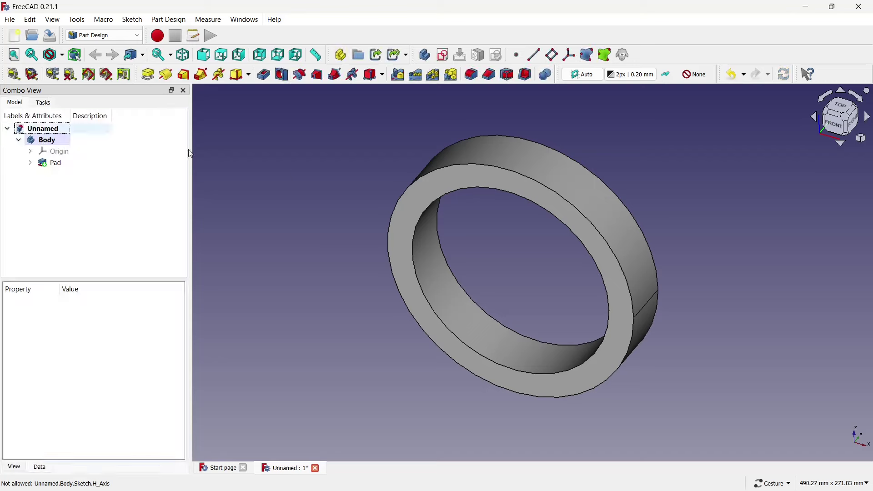
key(ctrl+s)
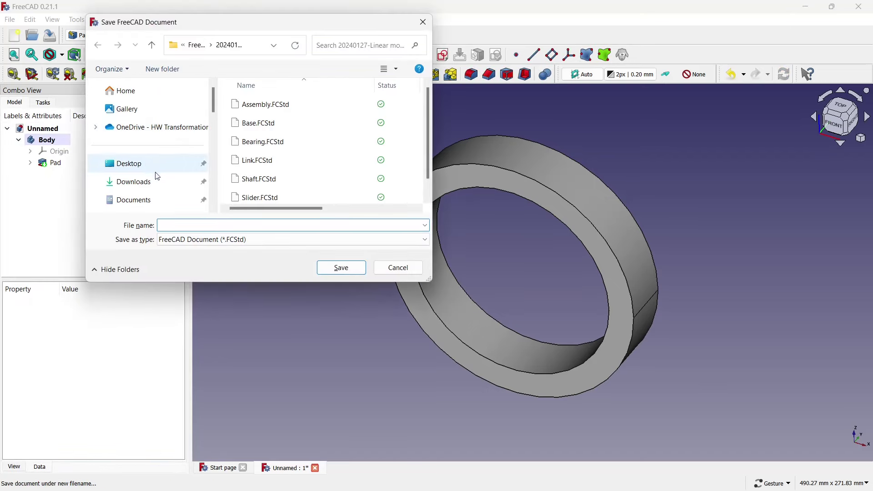
click(157, 182)
click(177, 69)
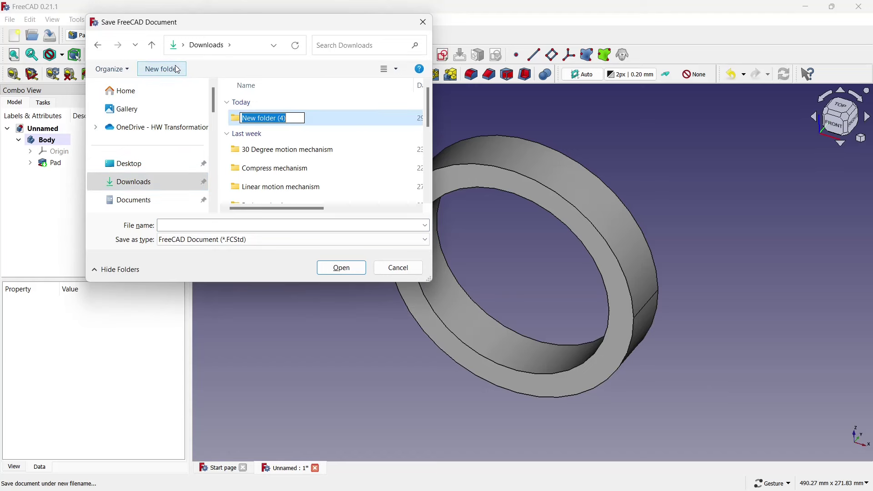
key(Caps_Lock)
text(E)
key(Caps_Lock)
click(226, 105)
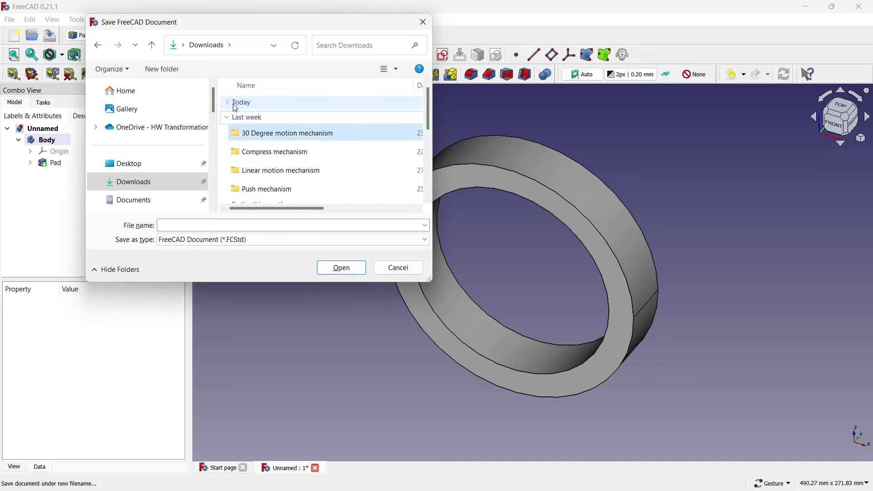
- Save the part as 'Wheel' inside the Elbow mechanism folder
click(227, 102)
double_click(246, 117)
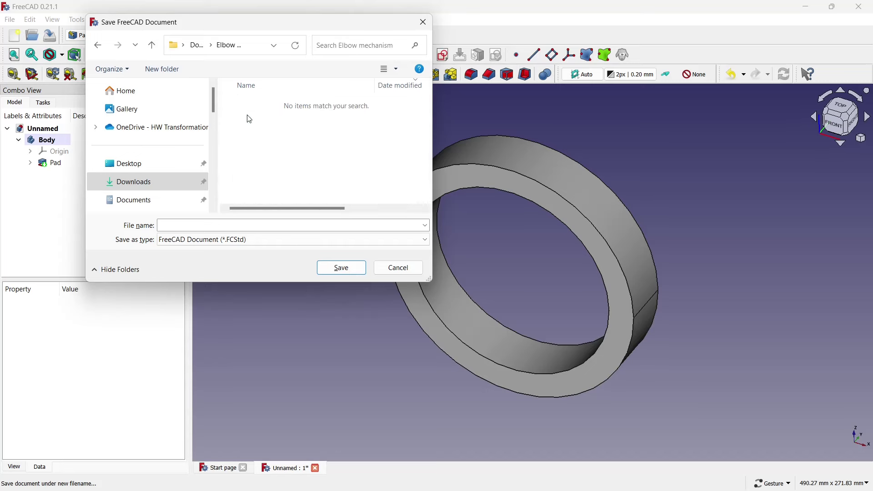
click(230, 226)
text(B)
key(Caps_Lock)
key(BackSpace)
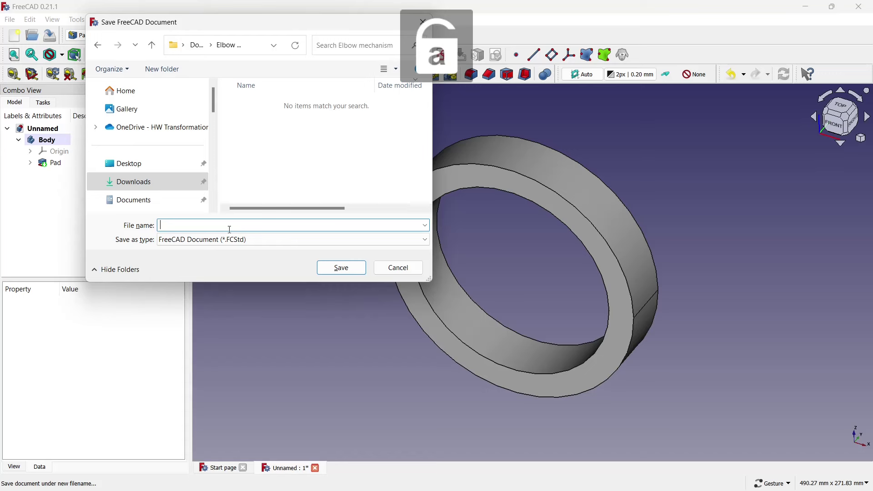
text(Wheel)
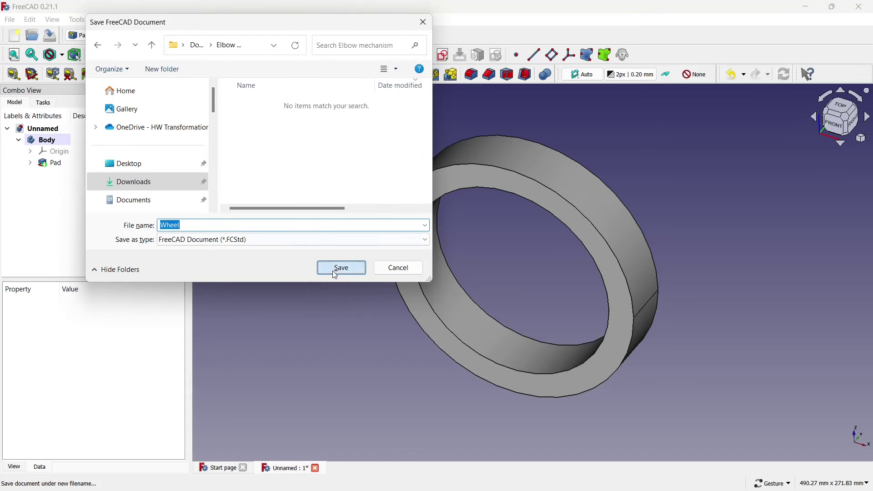
click(334, 269)
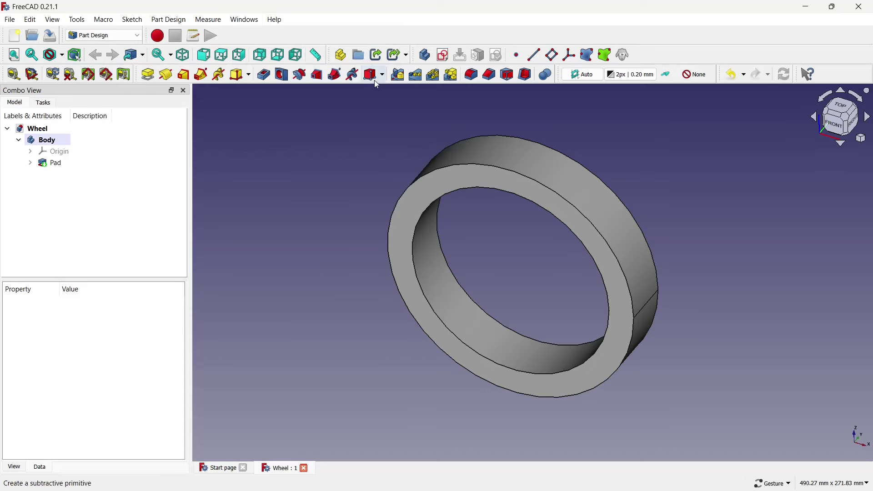
- Start a new XZ-plane sketch with a 160 mm circle centred at the origin
click(443, 55)
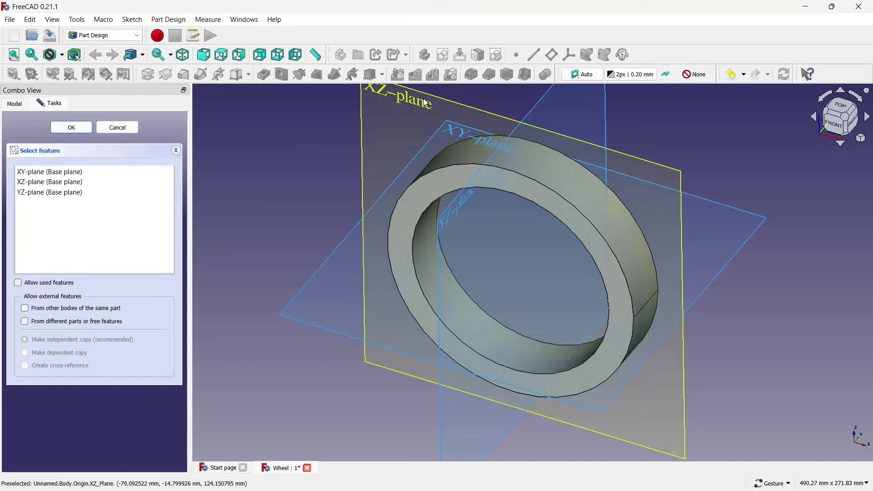
click(426, 103)
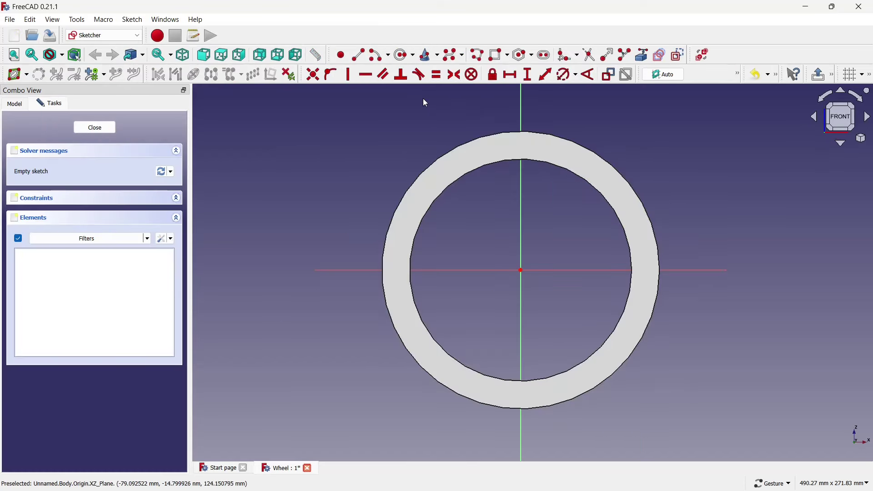
click(406, 59)
click(521, 271)
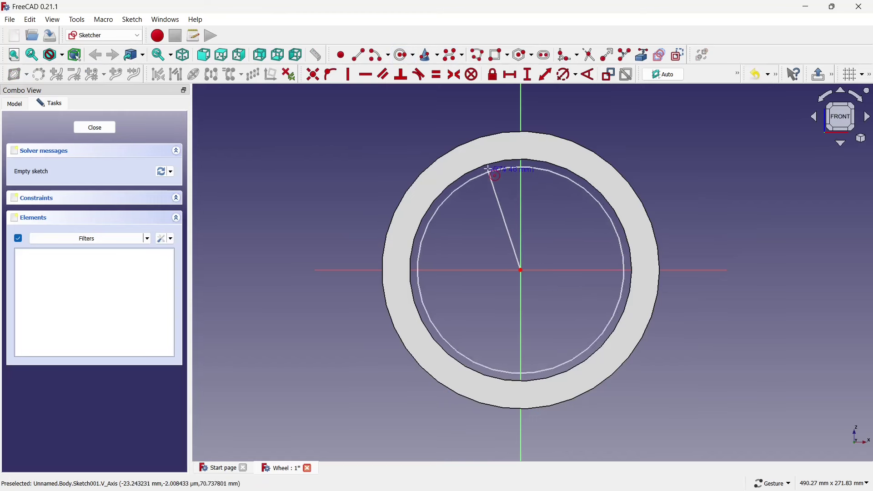
click(489, 167)
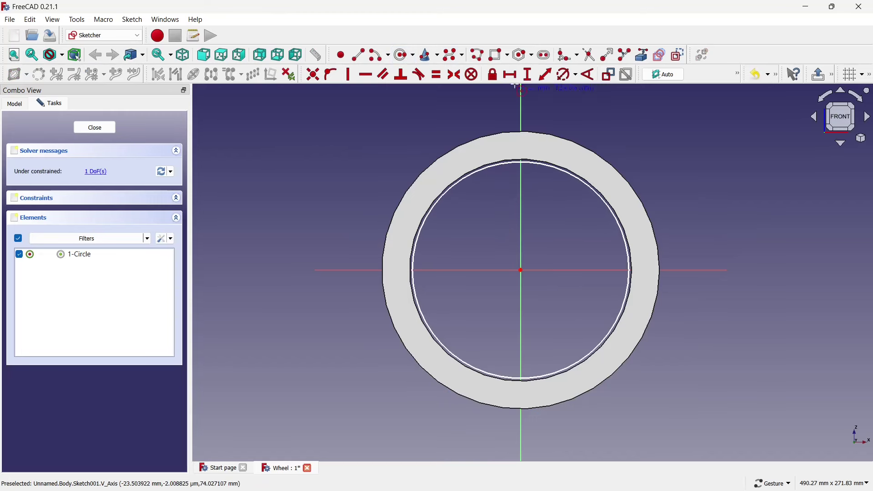
click(562, 79)
click(534, 163)
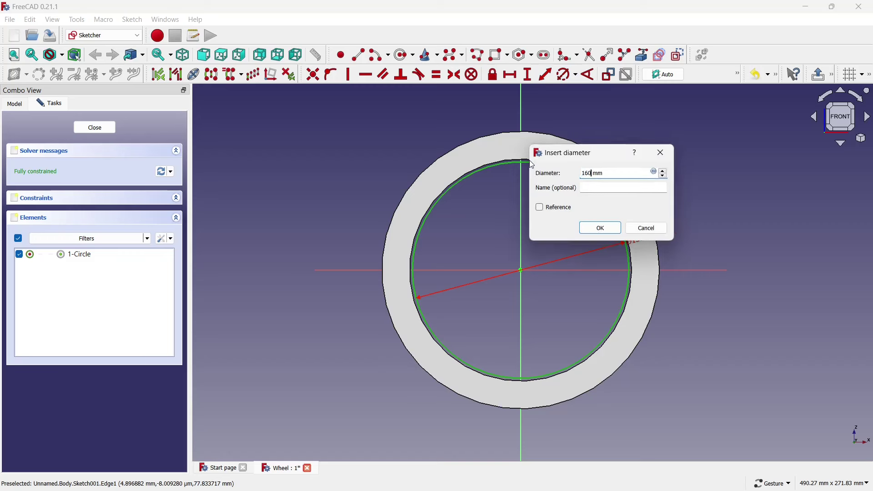
click(584, 226)
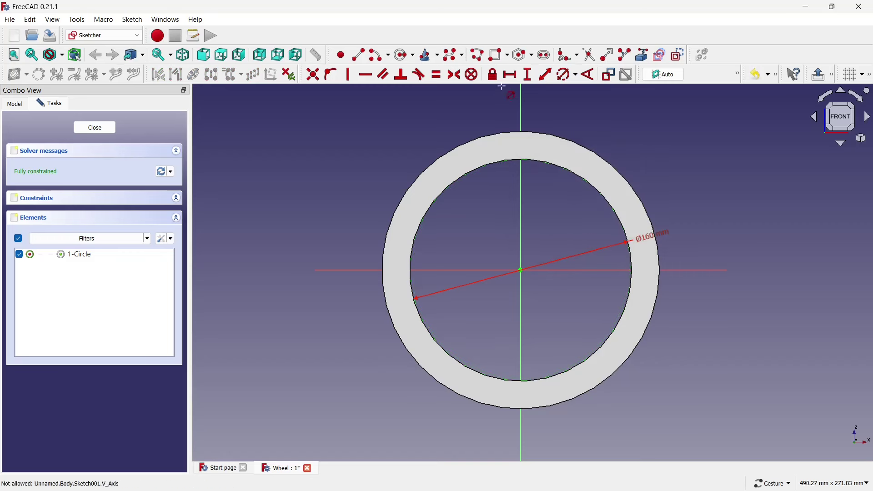
- Add a concentric 60 mm circle and close the sketch
click(405, 55)
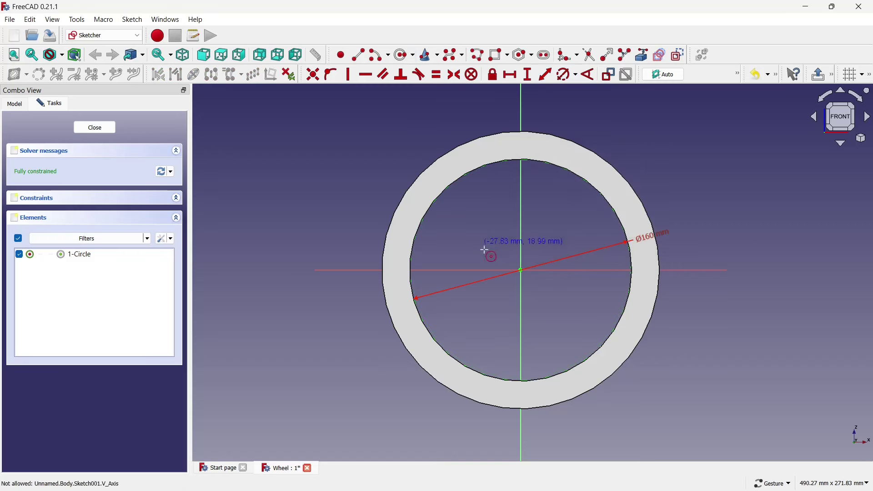
click(522, 270)
click(530, 236)
click(566, 75)
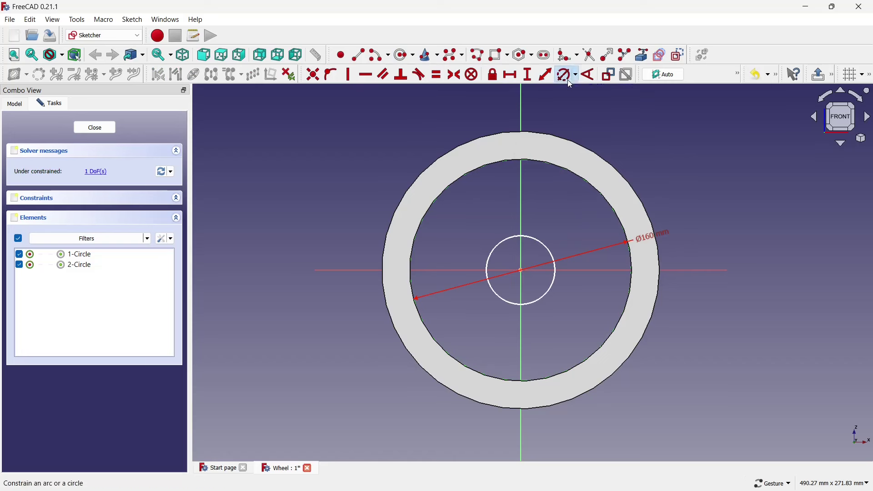
click(531, 236)
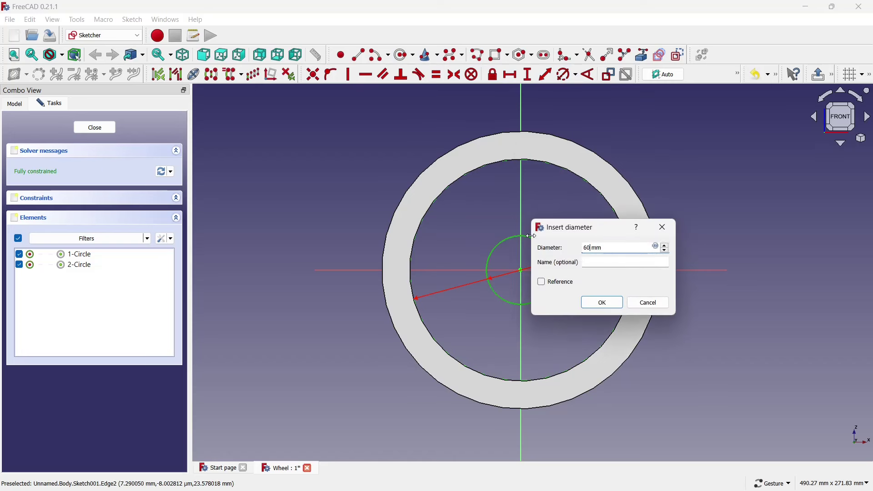
click(590, 307)
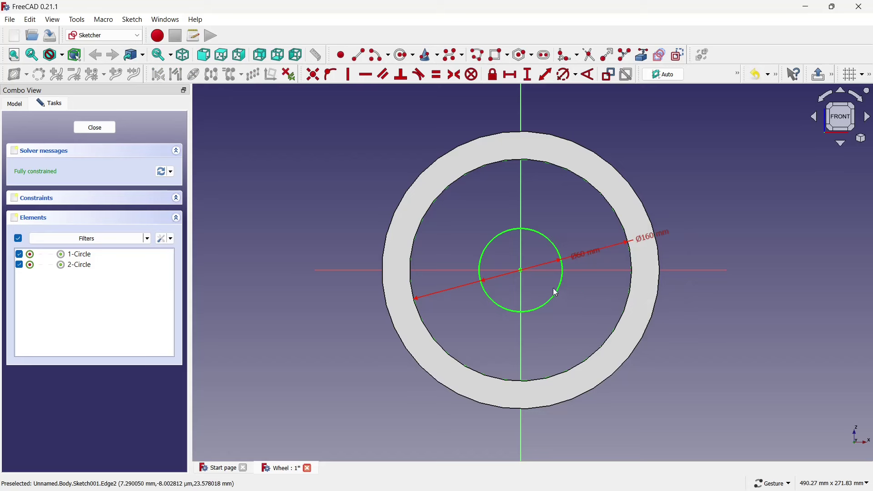
click(81, 130)
- Pad the sketch two-sided, 4 mm each way, then select the recessed face
click(141, 78)
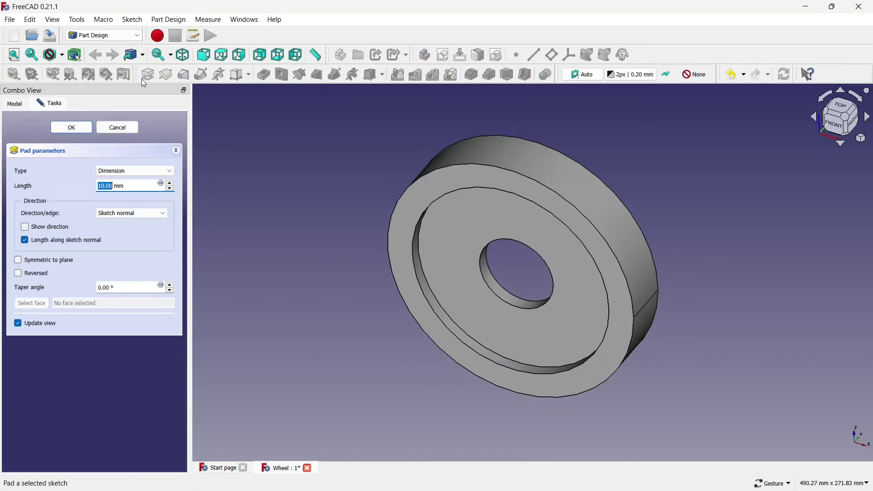
click(130, 170)
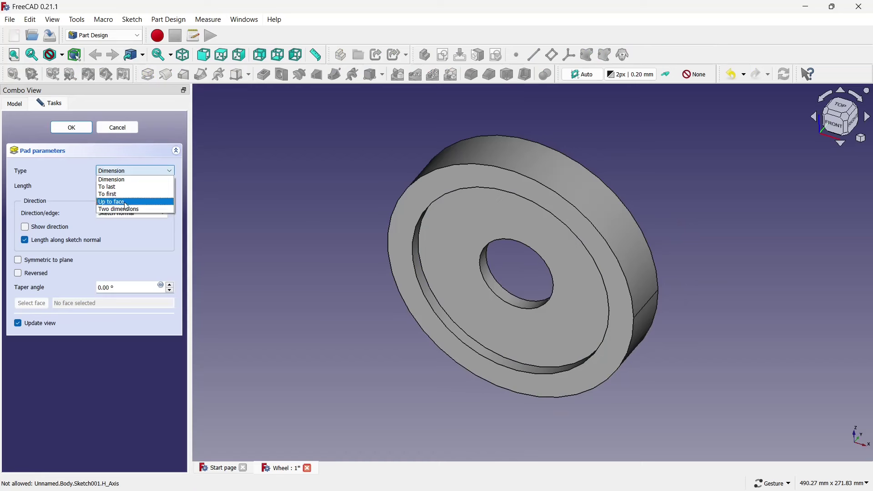
click(127, 209)
double_click(114, 186)
text(4)
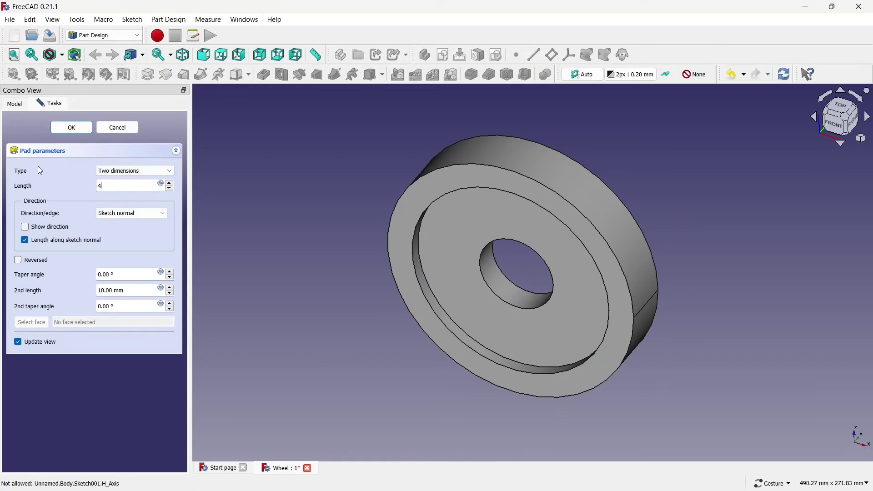
double_click(114, 290)
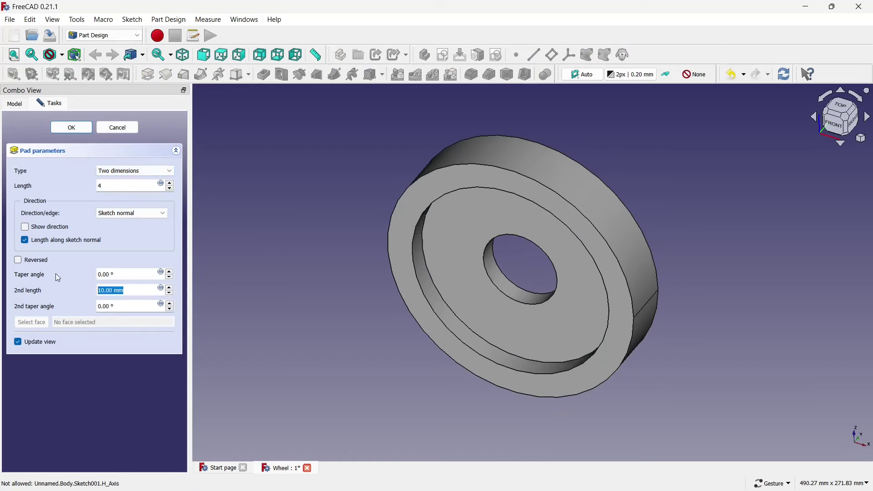
text(4)
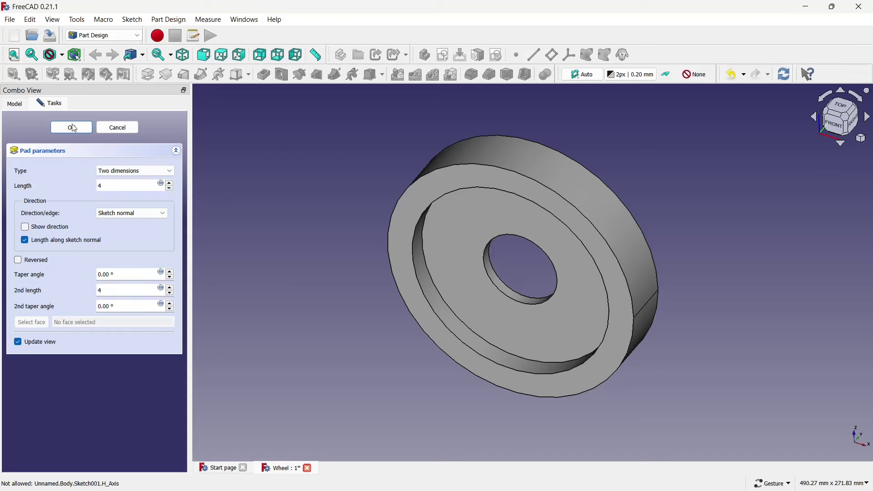
click(74, 128)
click(437, 218)
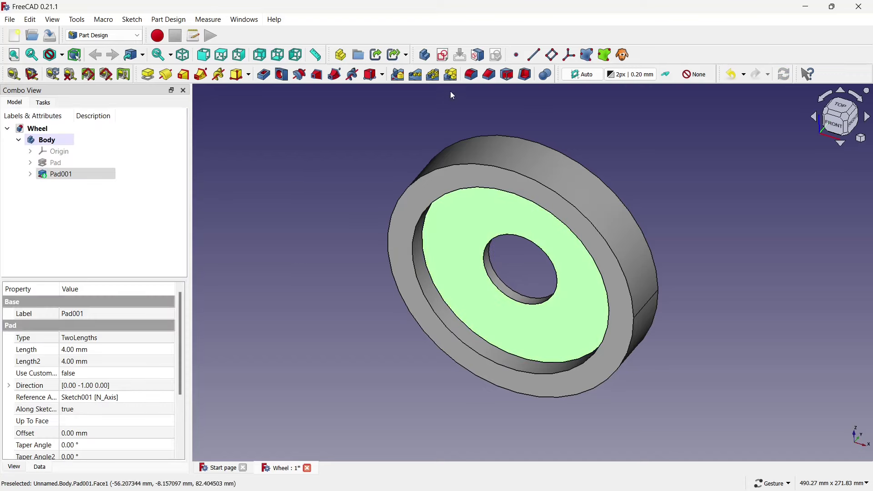
- Start a sketch on the face with a 110 mm circle centred at the origin
click(443, 55)
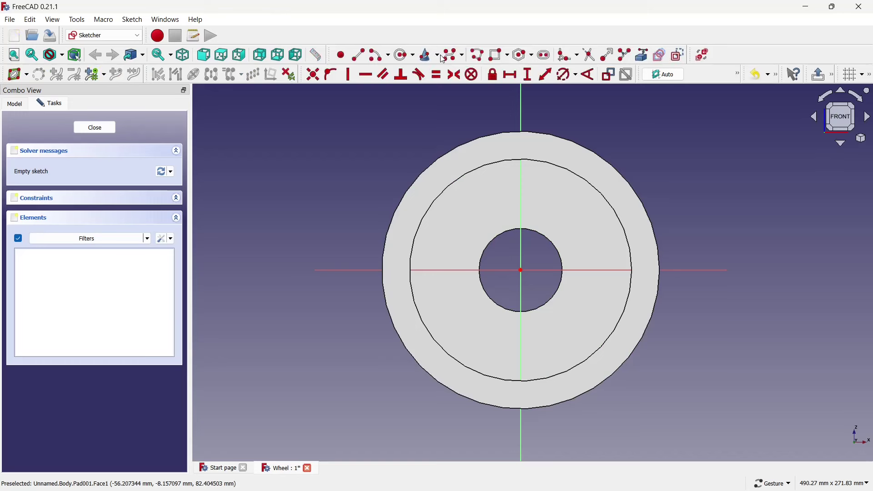
click(403, 55)
scroll(606, 122, up, 2)
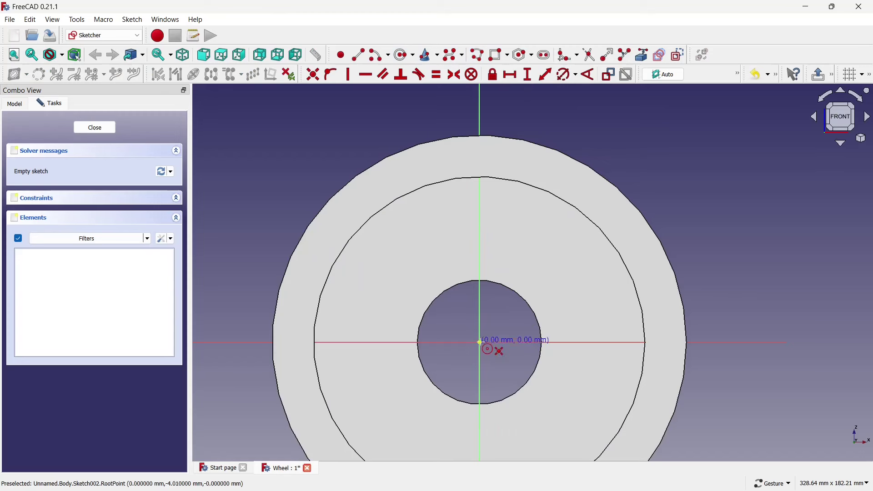
click(480, 343)
click(411, 246)
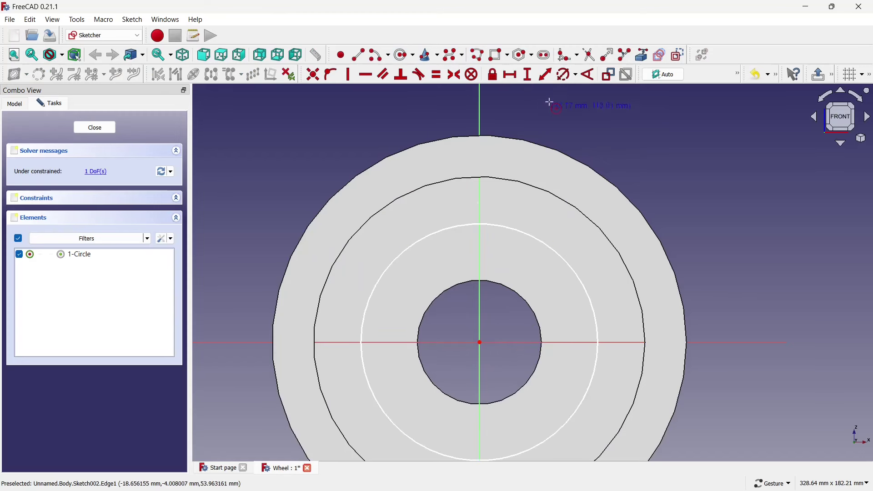
click(567, 74)
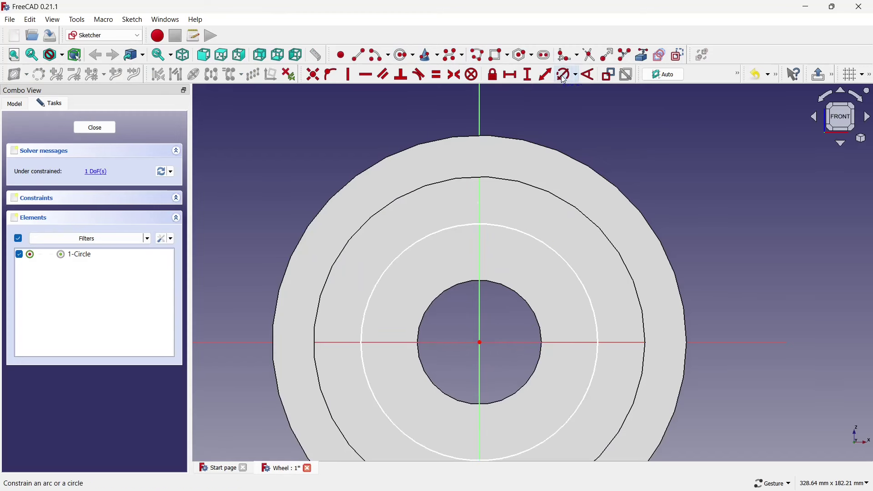
click(530, 238)
text(110)
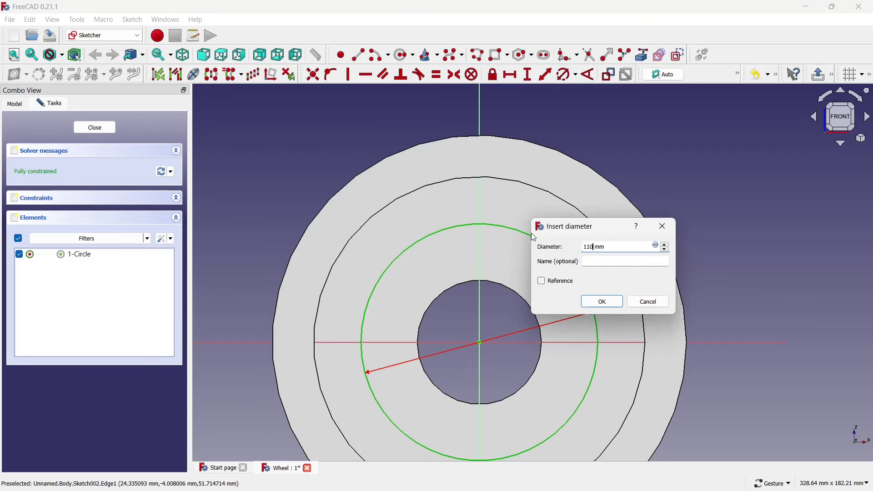
click(592, 301)
- Make the 110 mm circle construction geometry and add a circle on its top point, locked to the vertical axis
scroll(543, 231, down, 1)
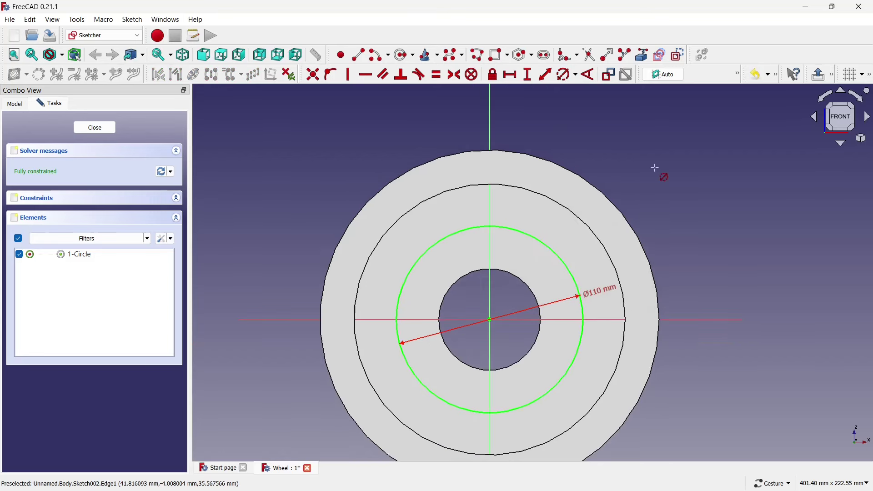
click(541, 250)
right_click(541, 250)
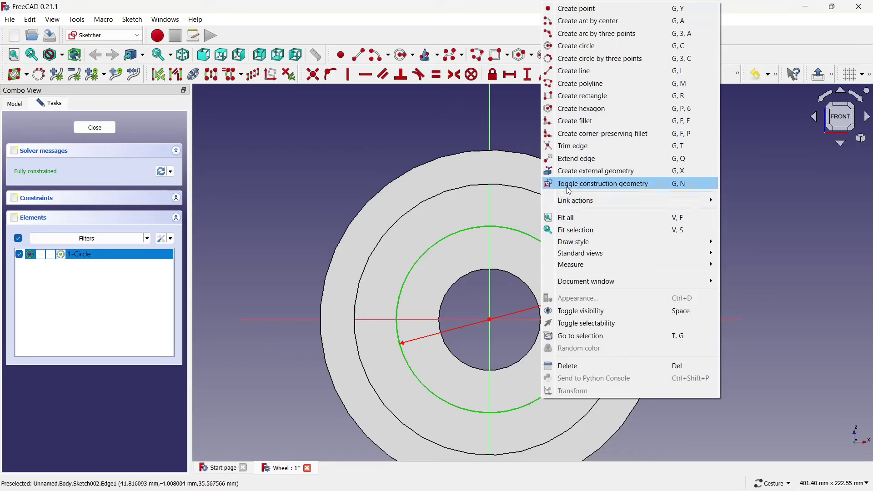
click(641, 184)
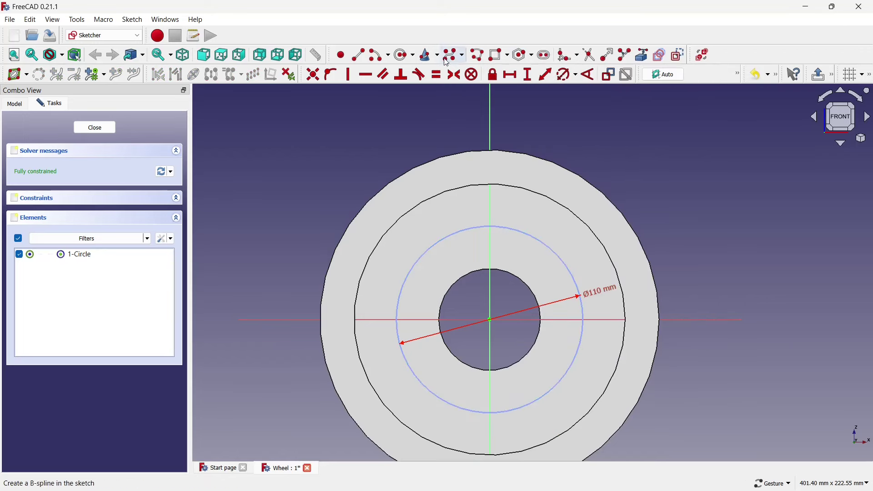
click(404, 55)
scroll(473, 150, up, 2)
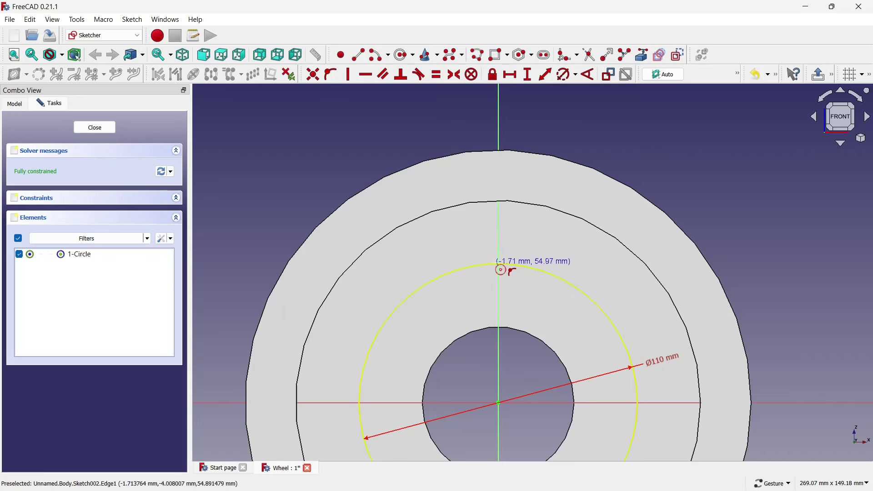
click(502, 268)
click(483, 236)
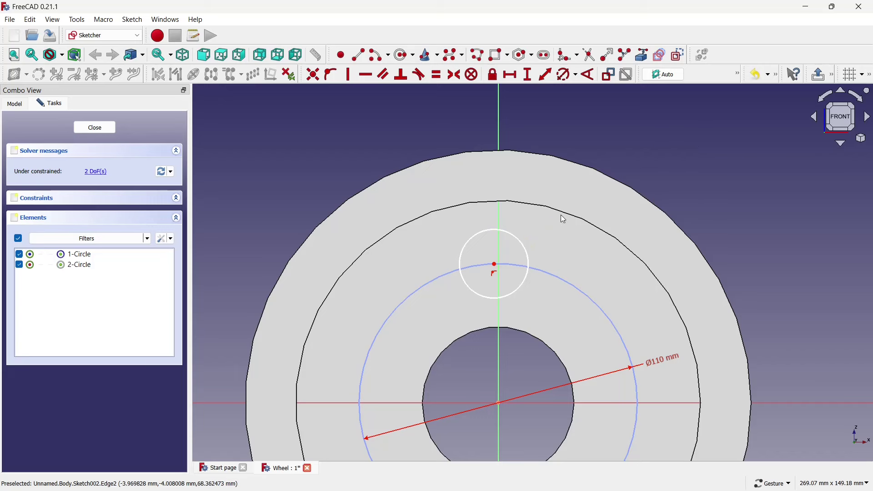
click(494, 264)
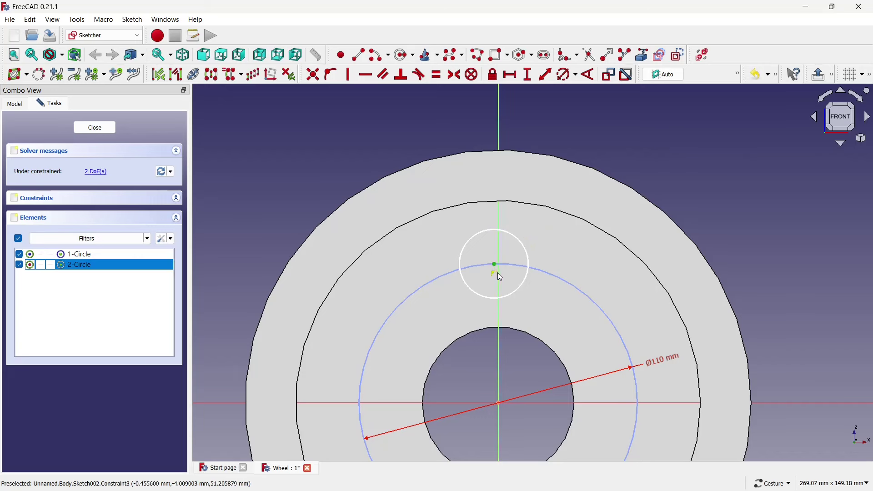
click(312, 74)
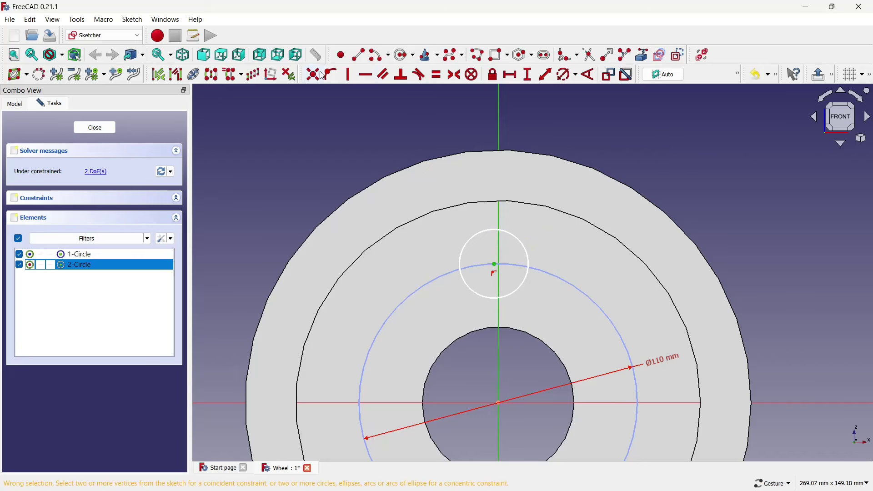
click(331, 74)
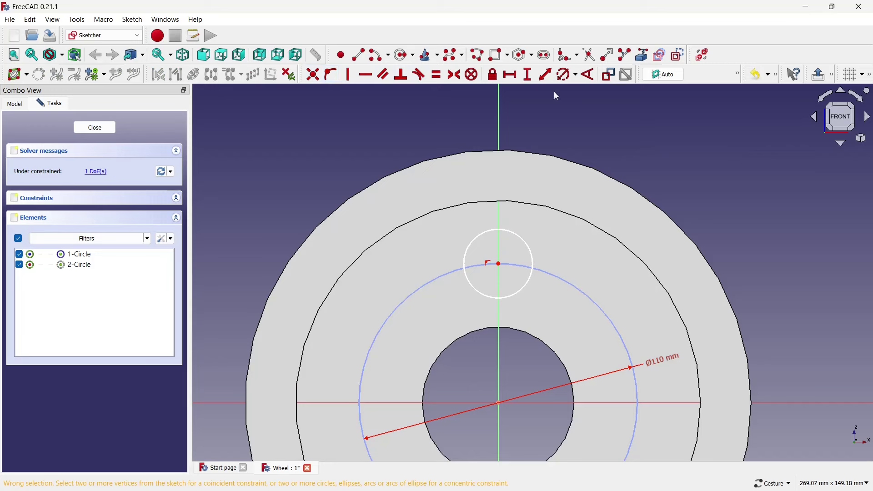
- Constrain the small circle to 42 mm diameter, keeping the 110 mm reference
click(564, 74)
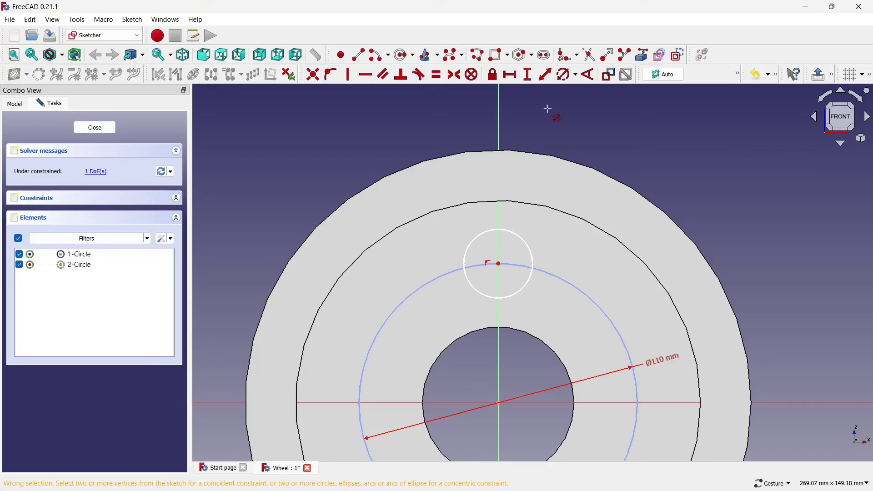
click(521, 235)
text(42)
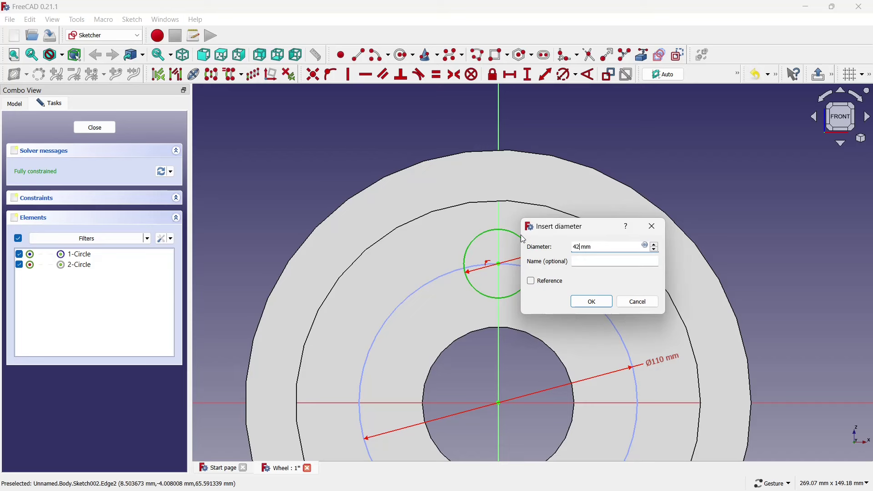
click(591, 302)
click(589, 296)
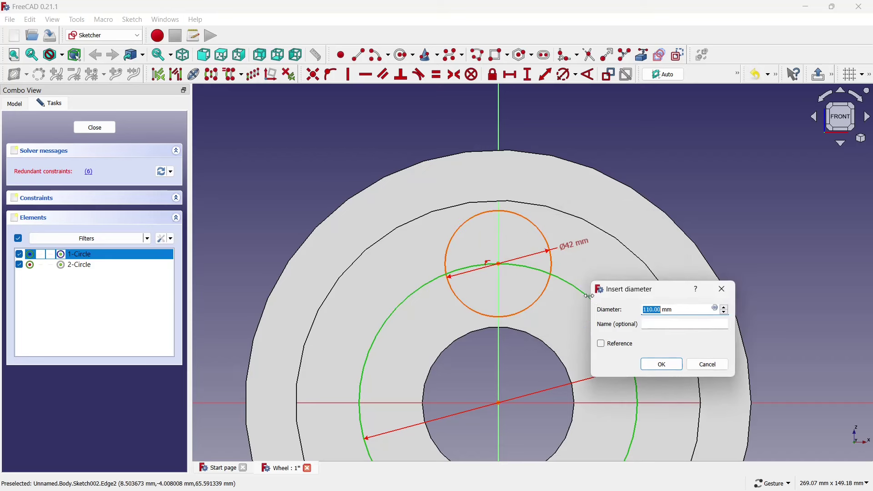
click(664, 364)
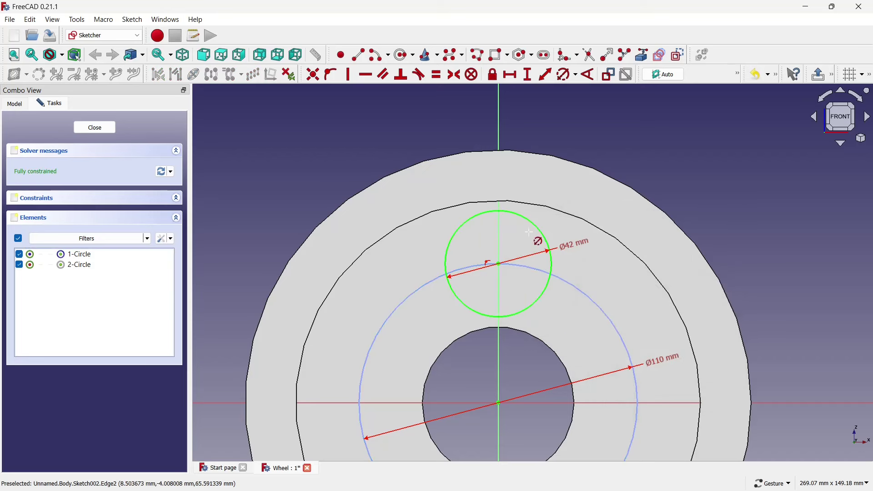
scroll(529, 233, down, 4)
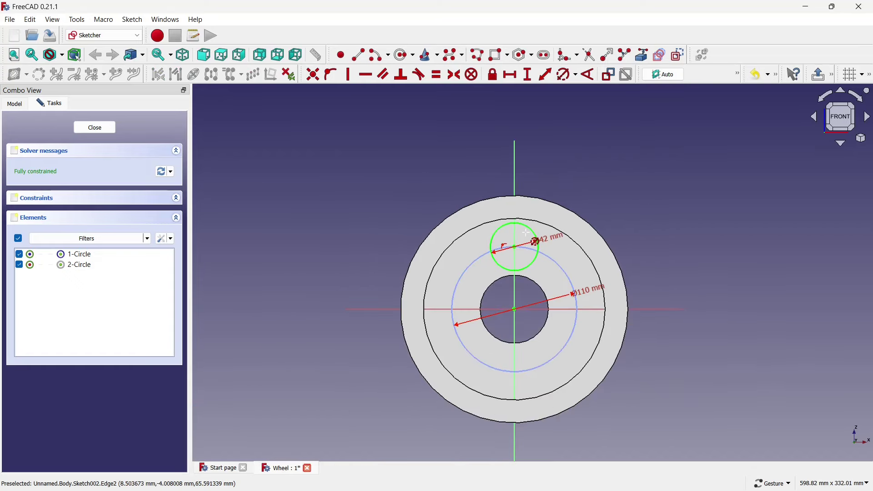
- Close the sketch and pocket the 42 mm circle Through all
click(104, 131)
click(263, 76)
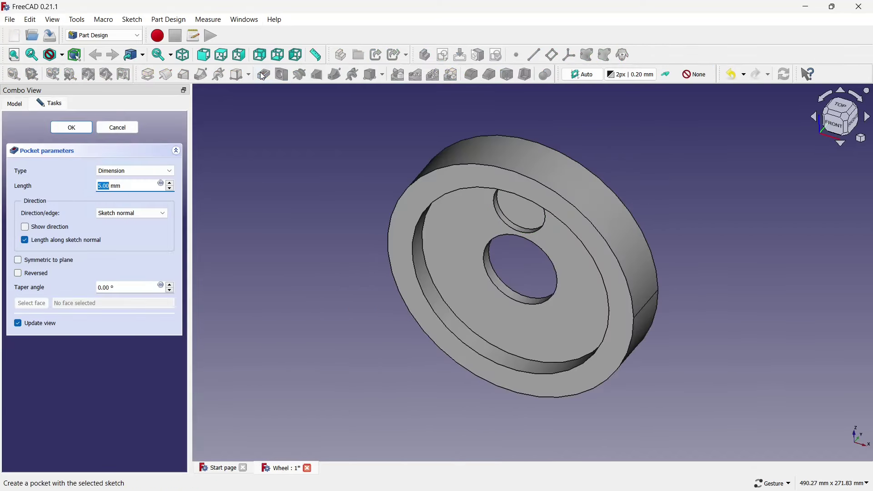
click(152, 170)
click(146, 185)
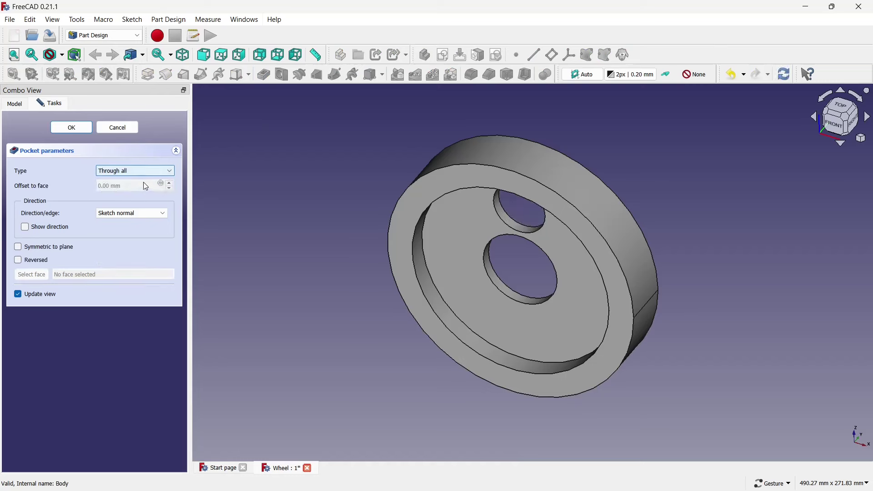
click(82, 127)
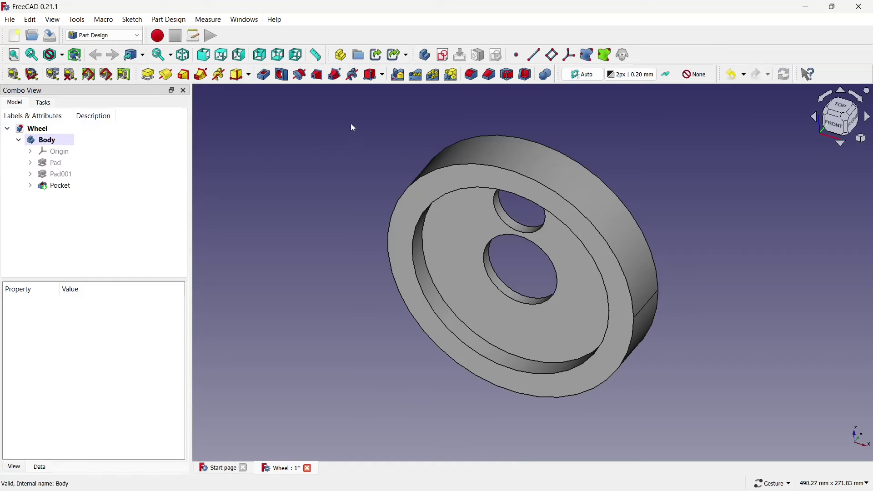
- Polar-pattern the pocket to seven occurrences and save the wheel
click(433, 78)
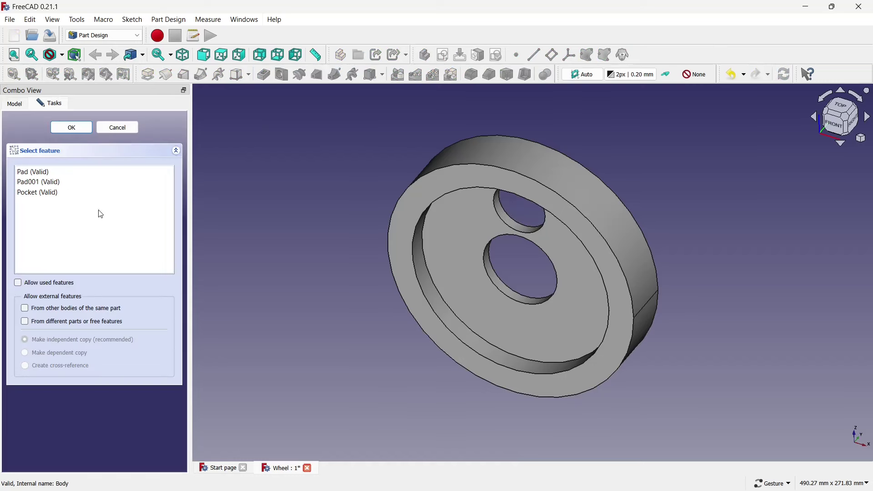
click(98, 193)
click(79, 132)
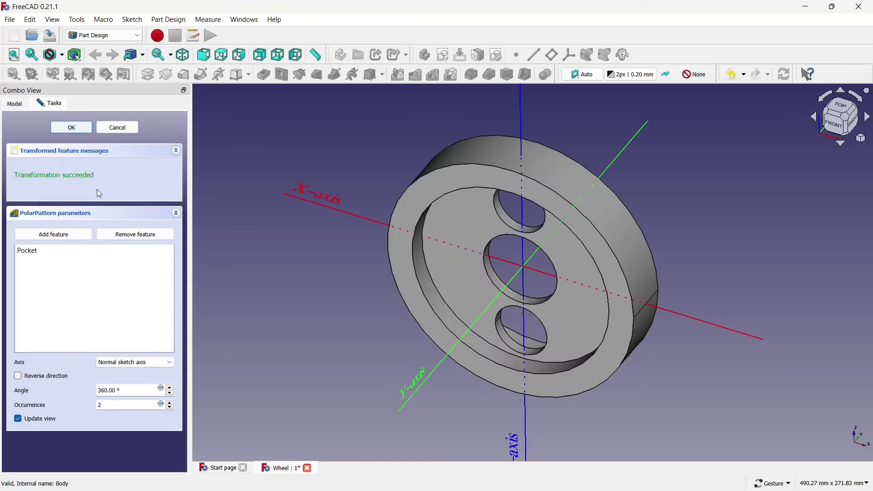
click(170, 402)
click(170, 403)
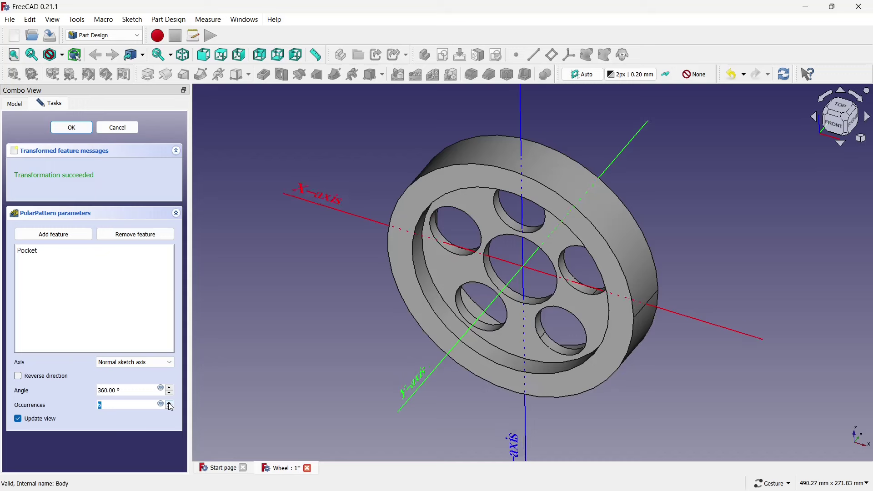
click(169, 403)
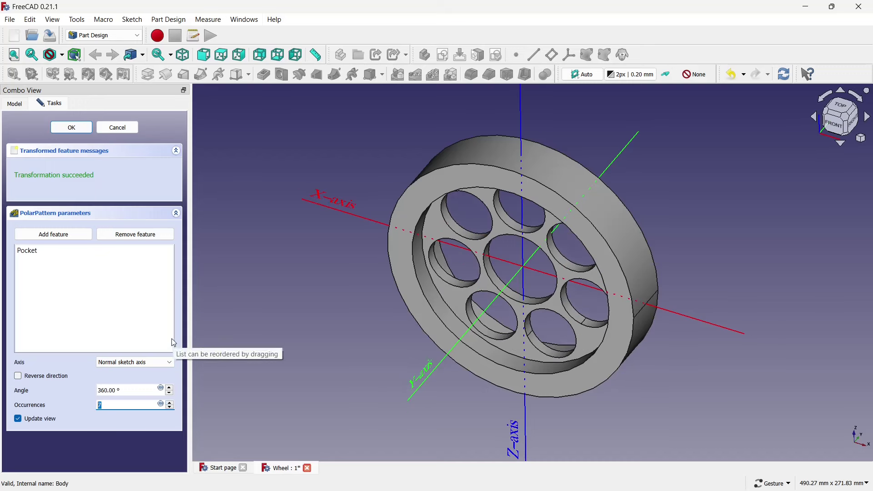
click(88, 132)
key(1)
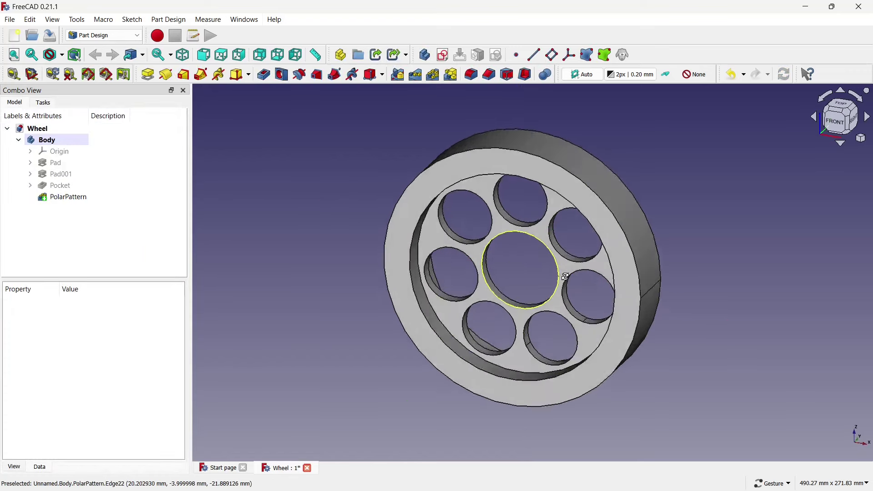
drag(584, 250, 383, 324)
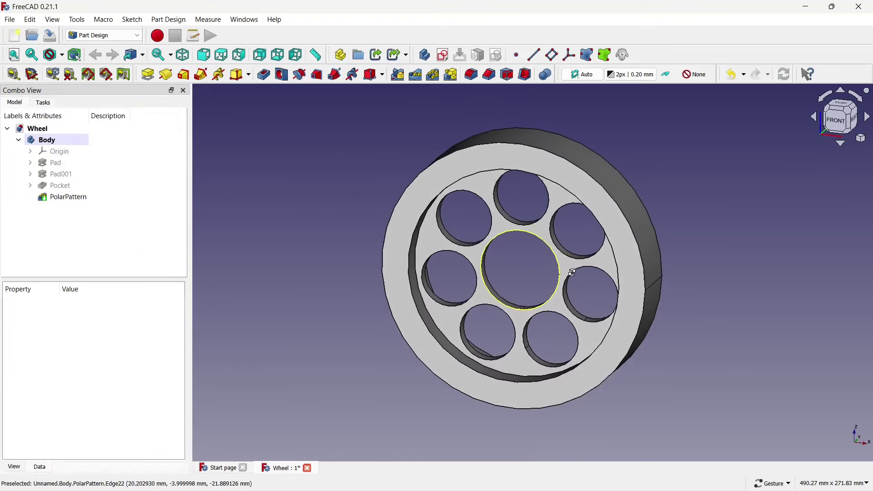
key(ctrl+s)
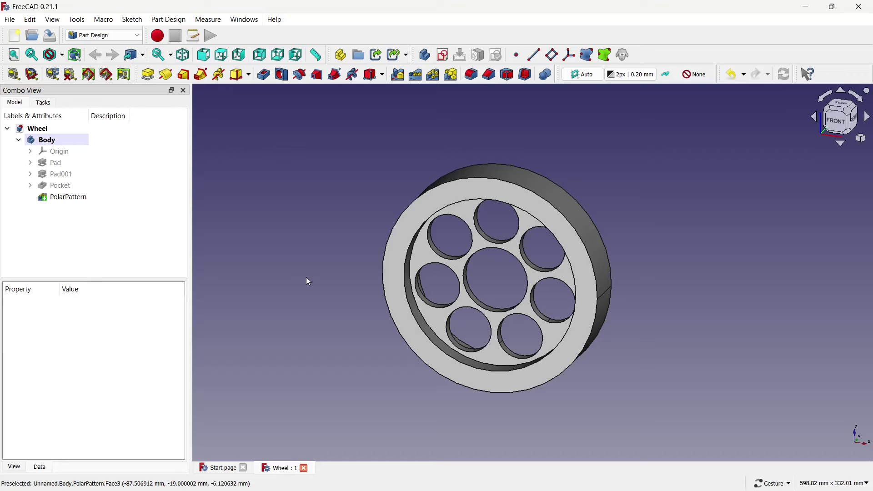
- Start a new XZ-plane sketch with a 60 mm circle centred at the origin
click(443, 55)
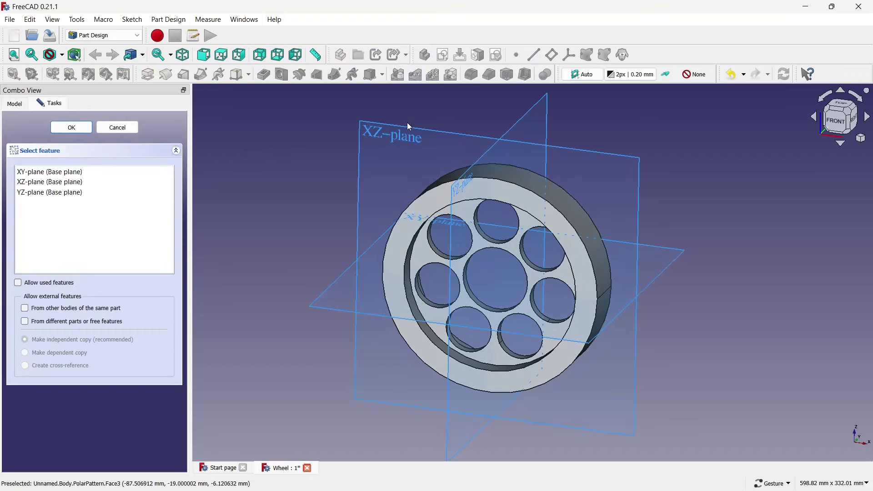
click(405, 125)
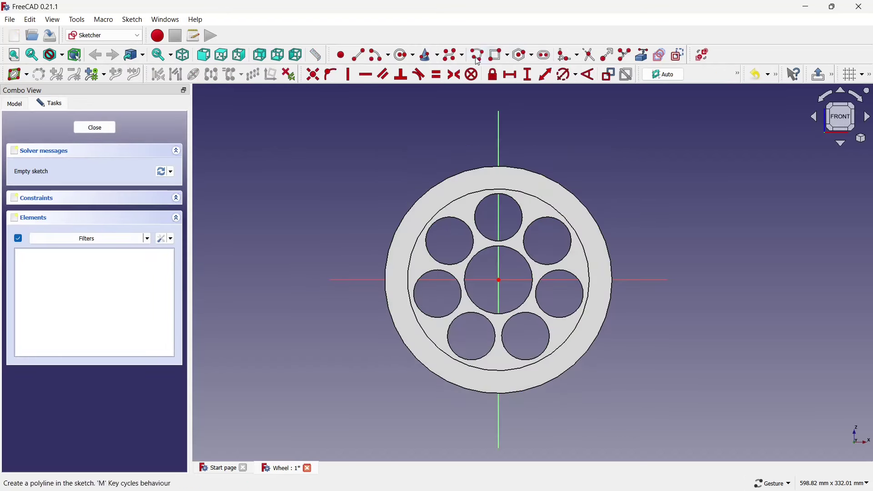
click(405, 55)
scroll(503, 259, up, 3)
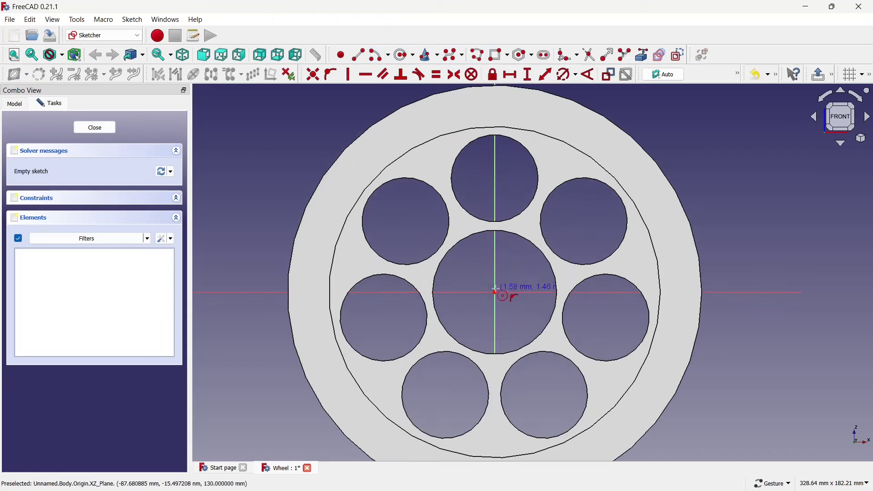
click(494, 293)
click(486, 232)
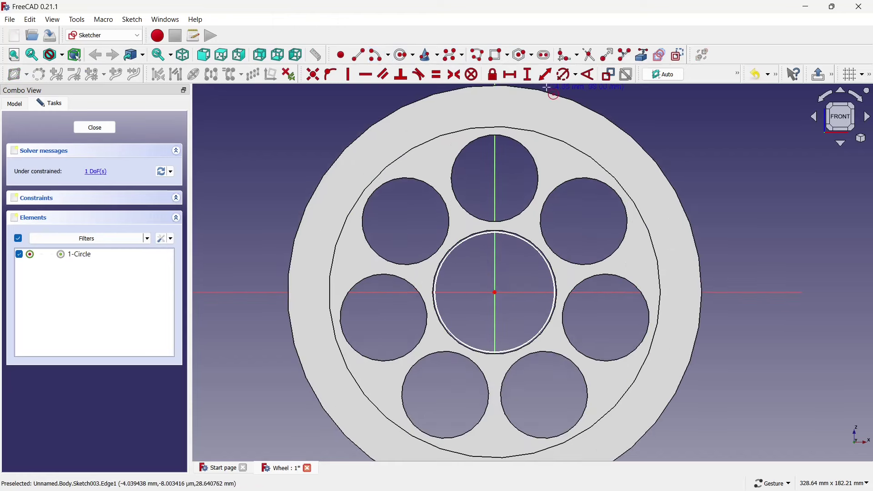
click(513, 232)
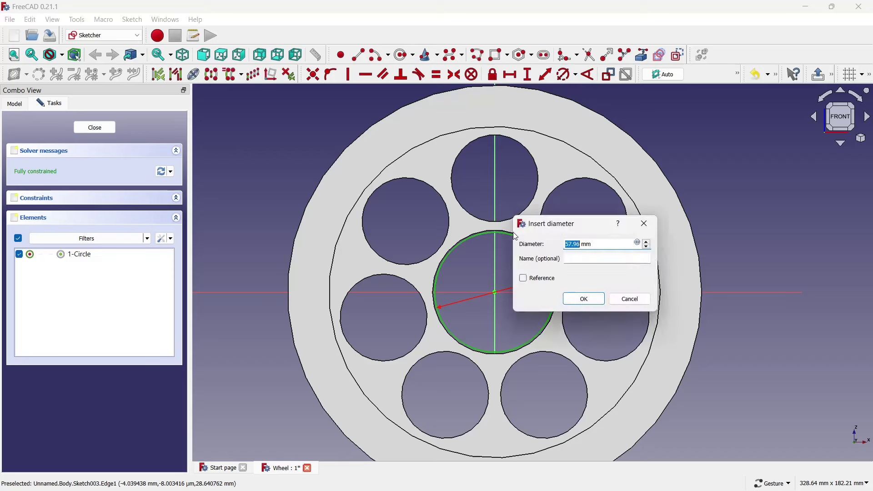
click(582, 300)
- Add a concentric 10 mm circle and close the sketch
click(404, 55)
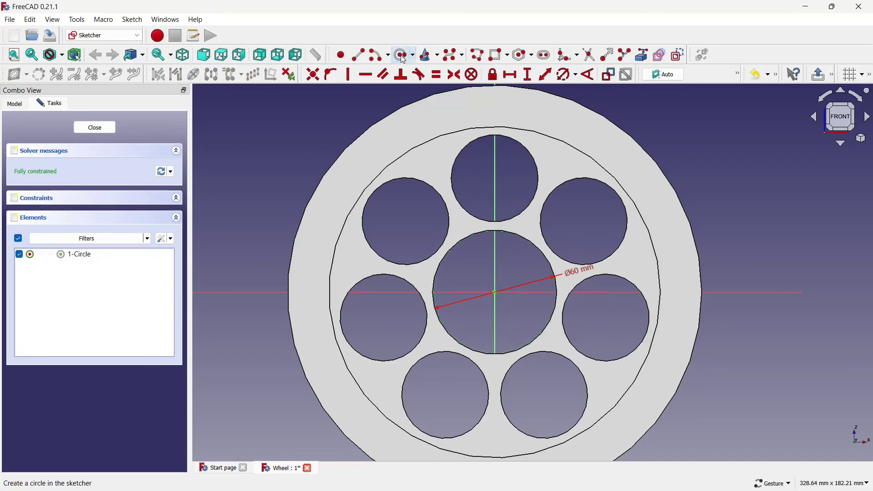
click(494, 292)
click(498, 264)
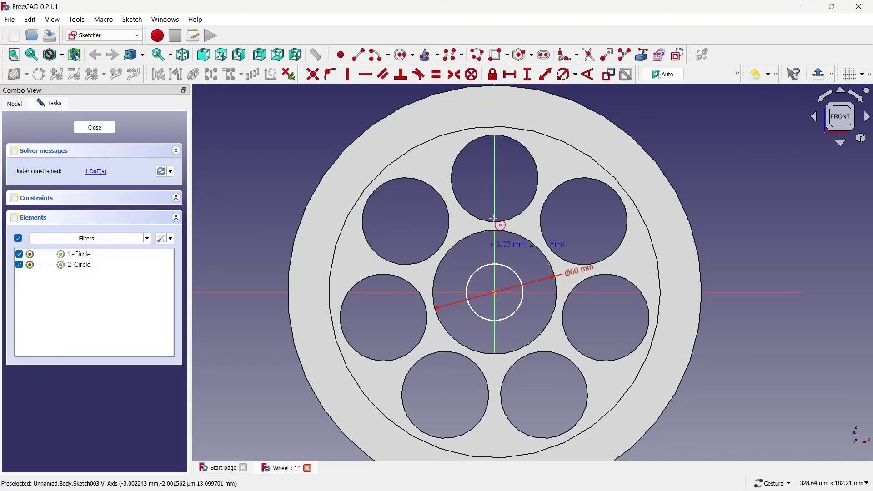
click(499, 263)
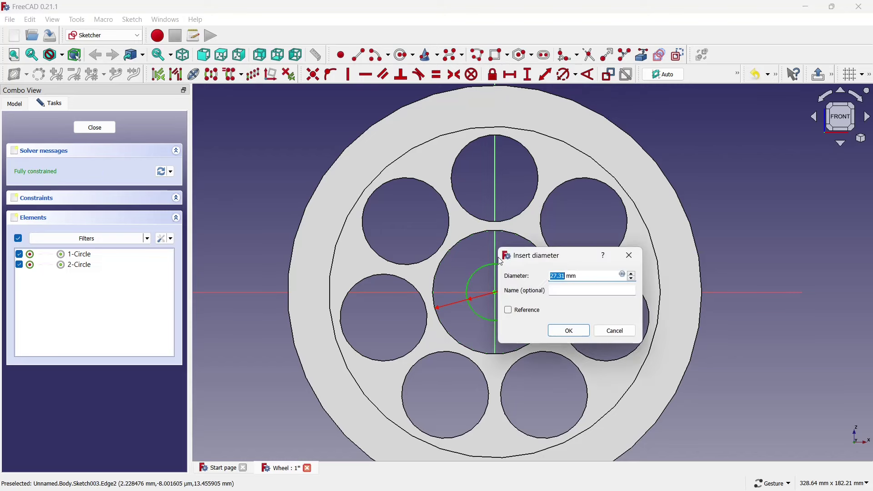
text(10)
click(568, 330)
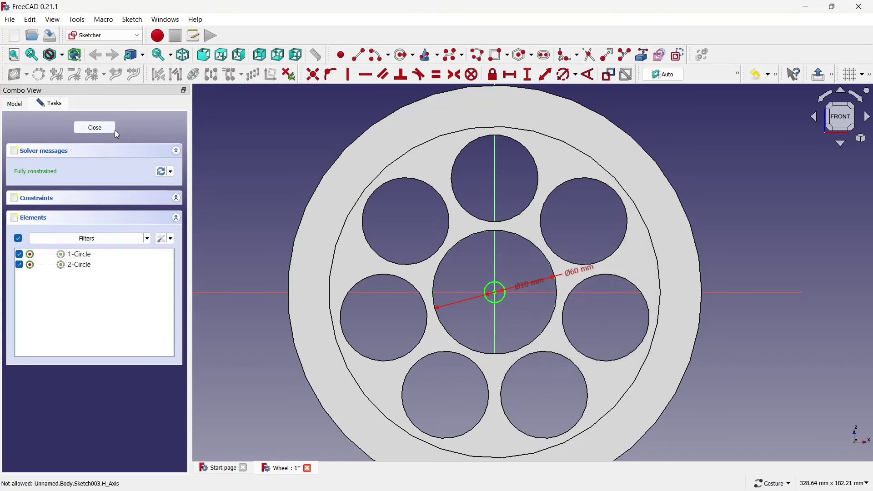
click(94, 128)
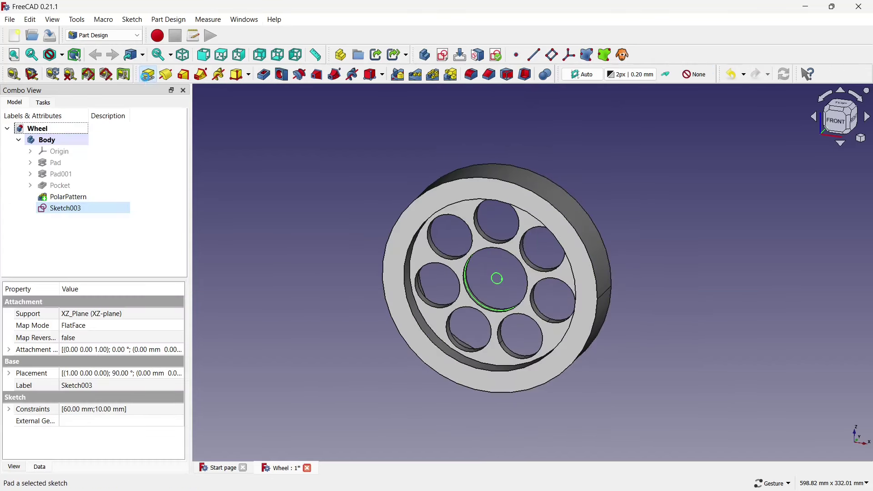
- Pad Sketch003 two-sided, 26 mm each way, then select the hub's flat face
click(147, 74)
click(146, 170)
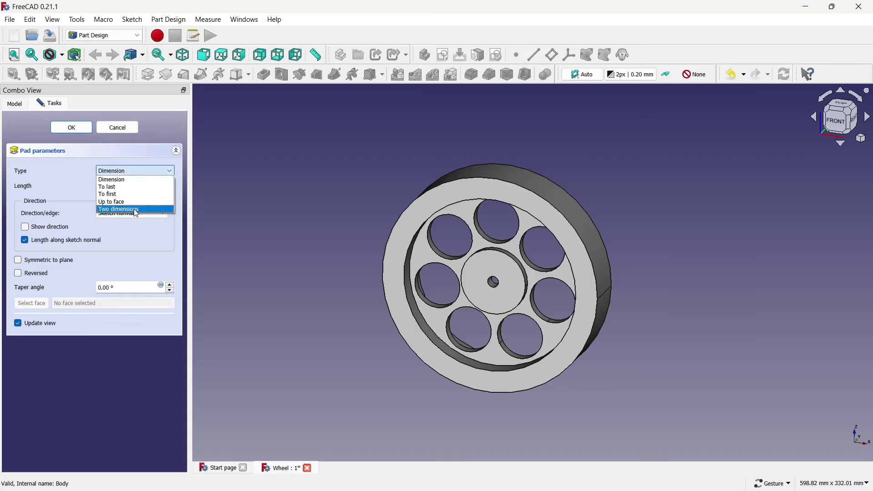
click(138, 208)
text(6)
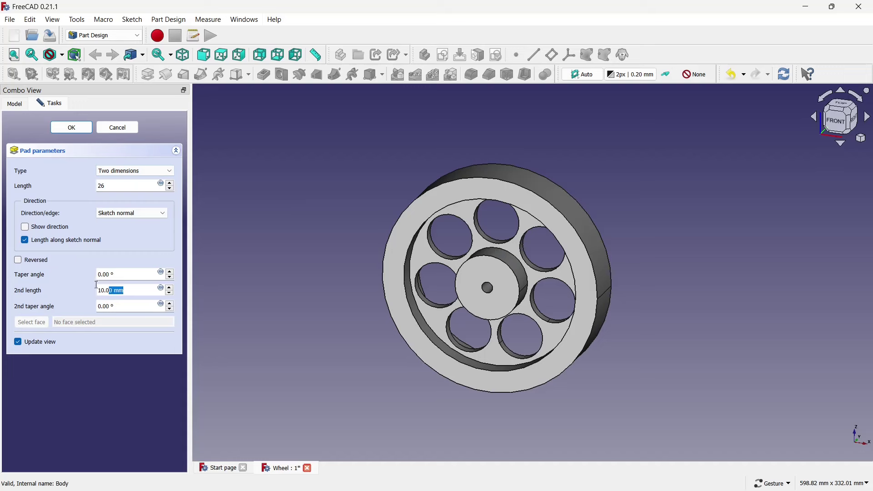
drag(97, 285, 93, 283)
text(26)
click(91, 127)
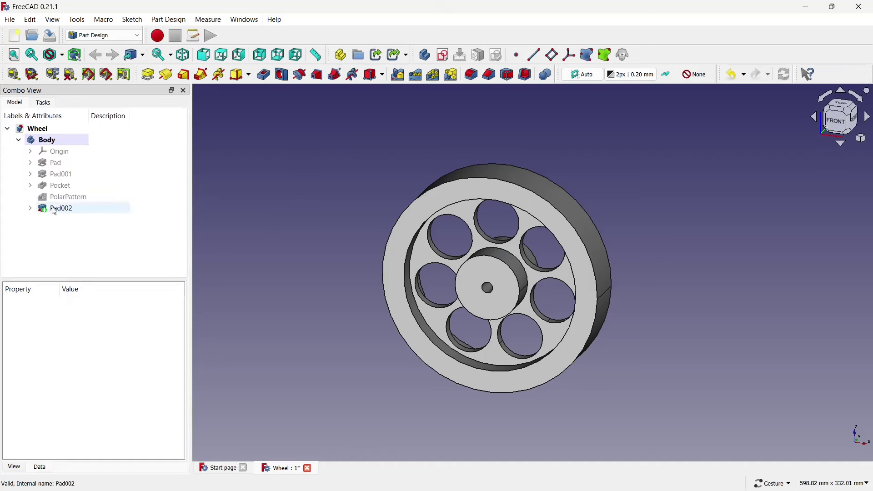
click(471, 283)
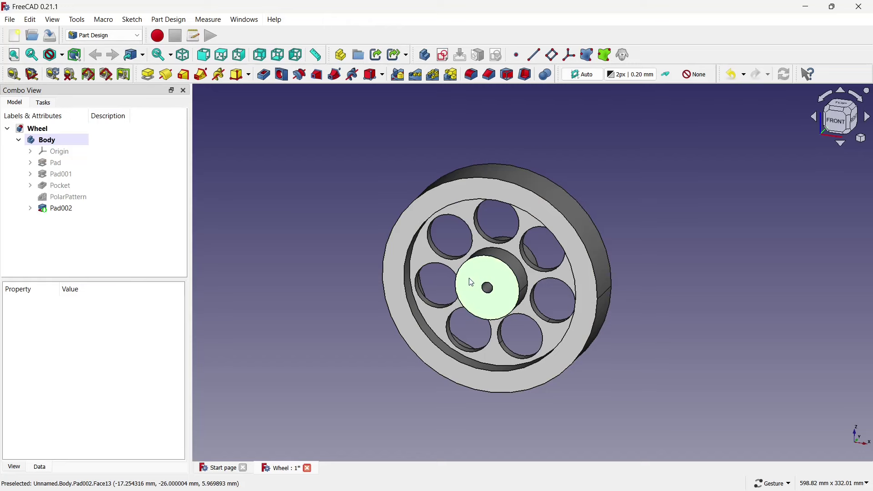
- Start a sketch on the hub face and draw a circle centred on the origin
click(444, 56)
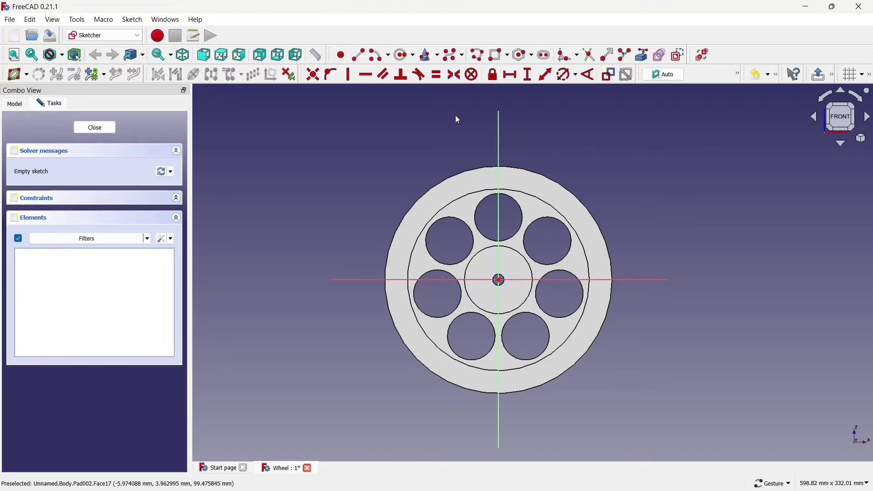
scroll(570, 310, up, 2)
click(404, 55)
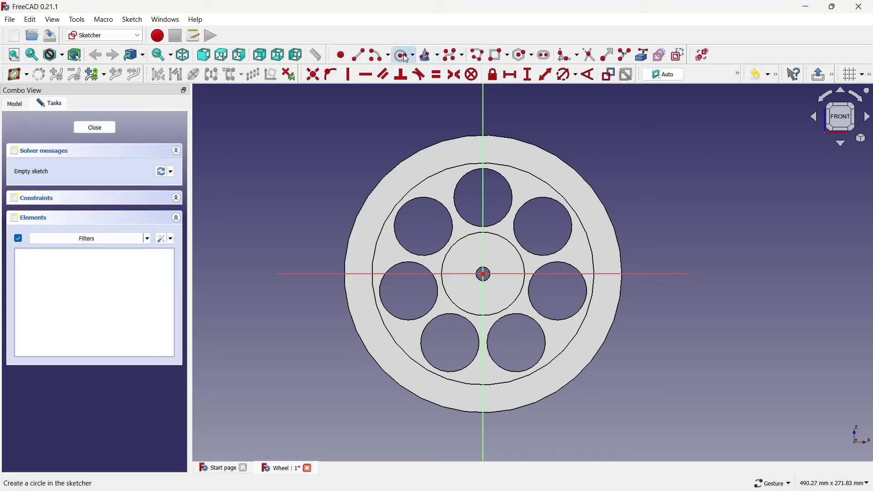
scroll(516, 256, up, 3)
scroll(455, 277, up, 1)
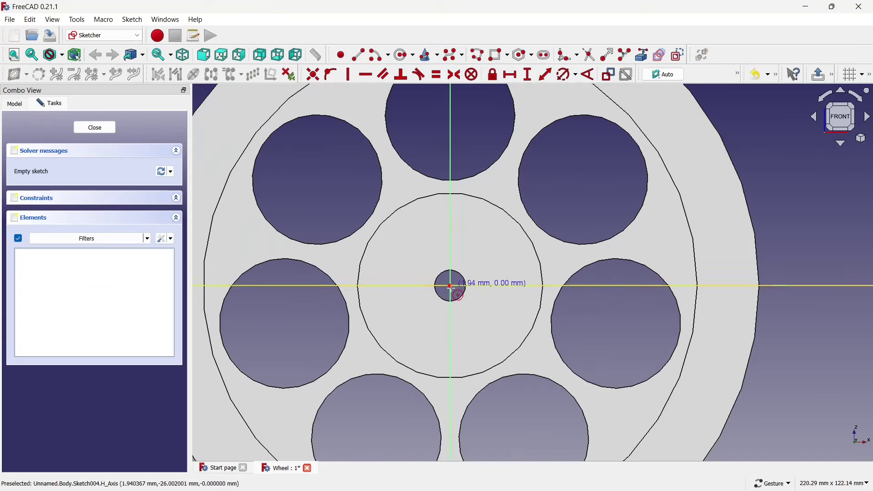
click(450, 286)
click(450, 231)
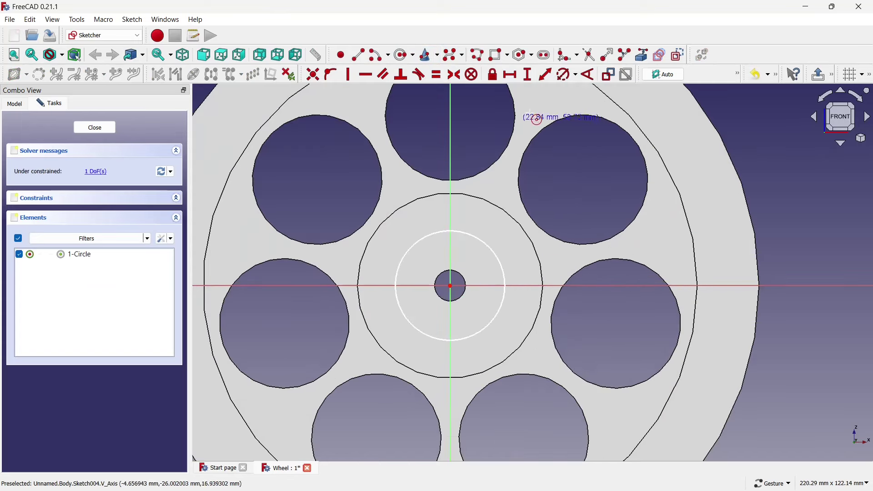
- Give that circle a 32 mm diameter and convert it to construction geometry
click(565, 78)
click(490, 243)
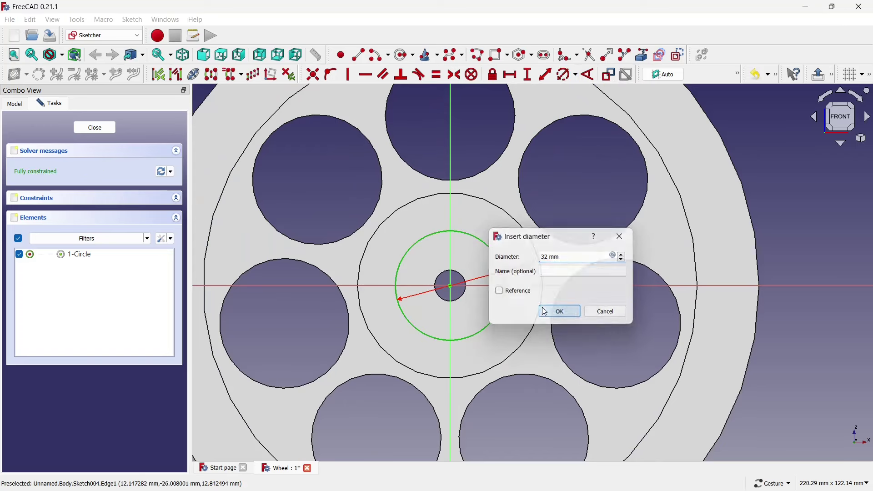
click(560, 311)
click(489, 255)
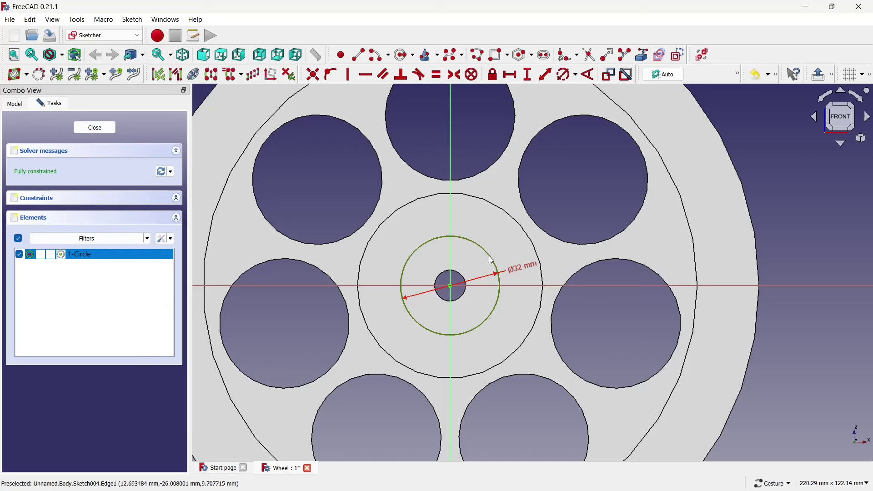
right_click(492, 251)
click(559, 184)
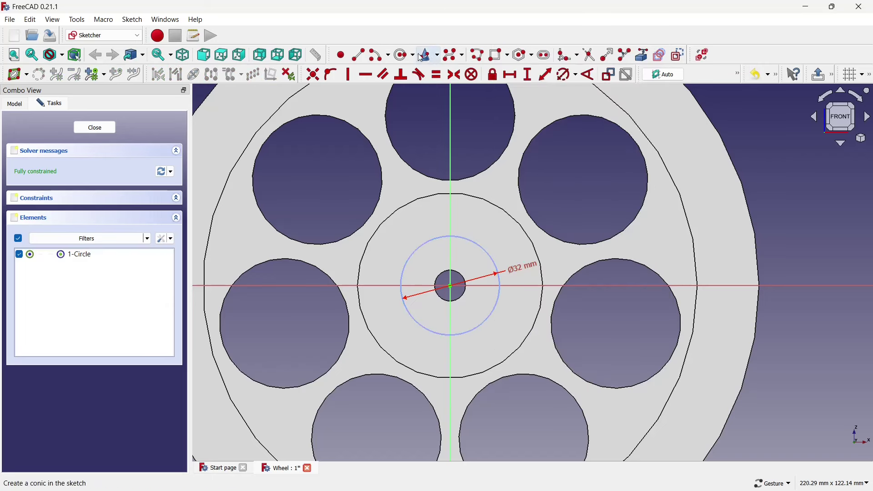
- Draw a small circle on the vertical axis and try placing its centre on the Ø32 circle
click(403, 54)
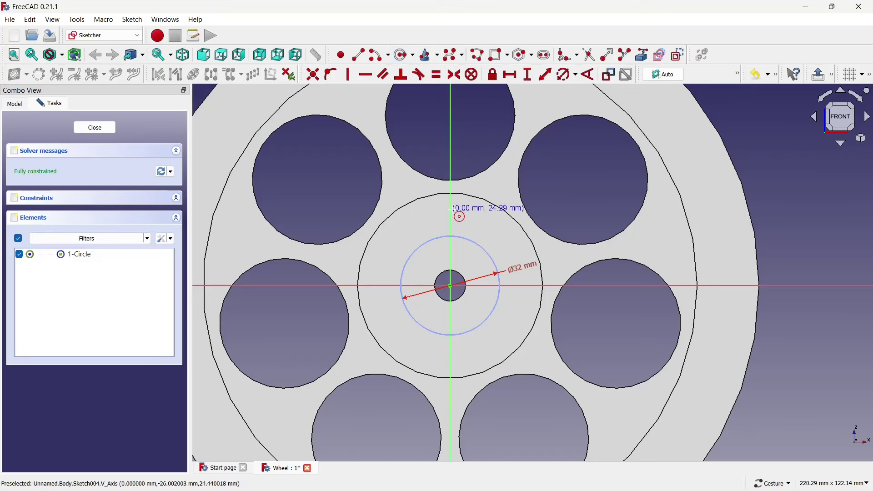
scroll(455, 211, up, 3)
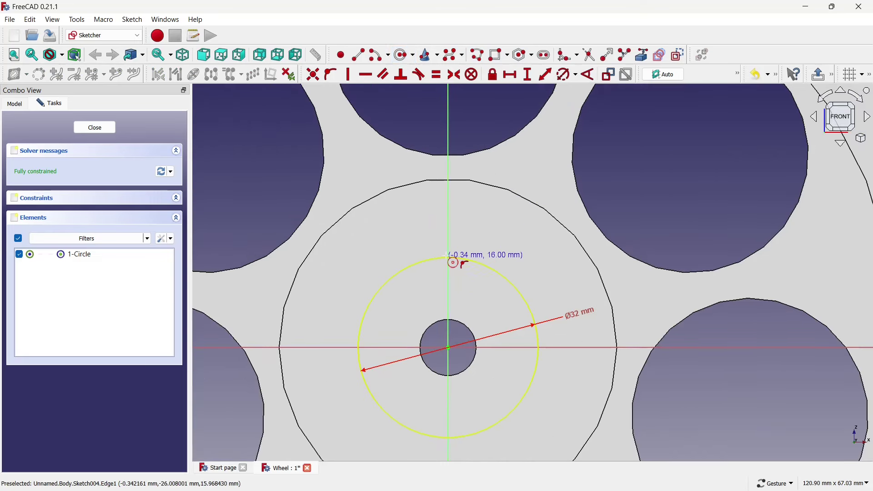
click(449, 246)
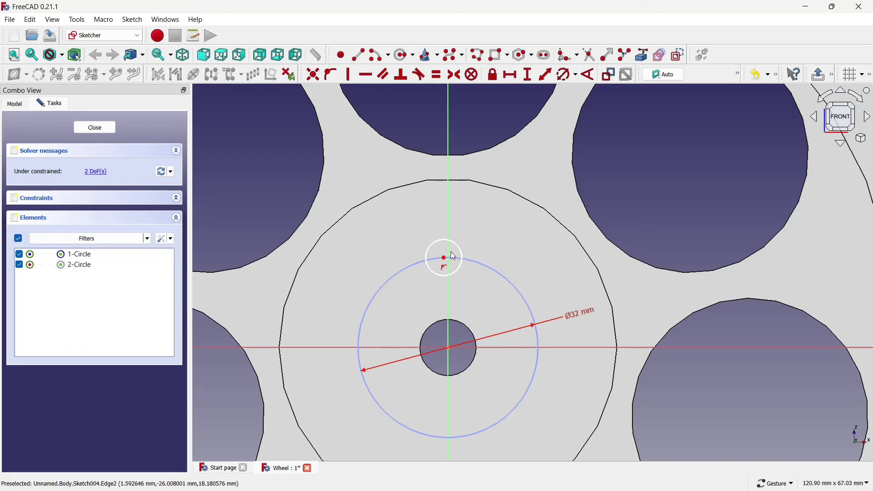
click(472, 264)
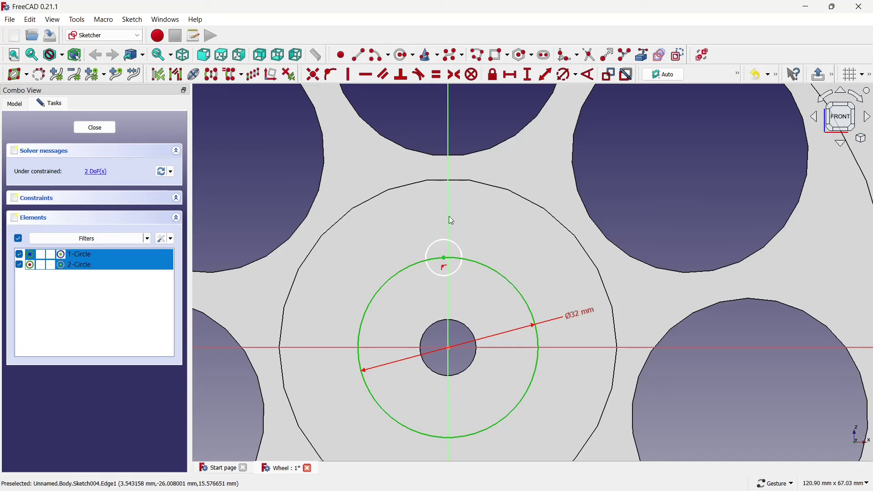
click(333, 75)
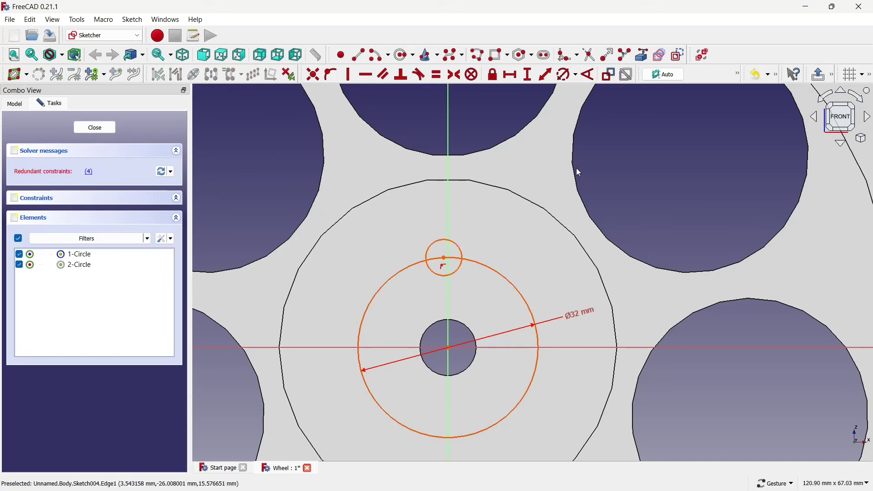
key(ctrl+z)
click(444, 258)
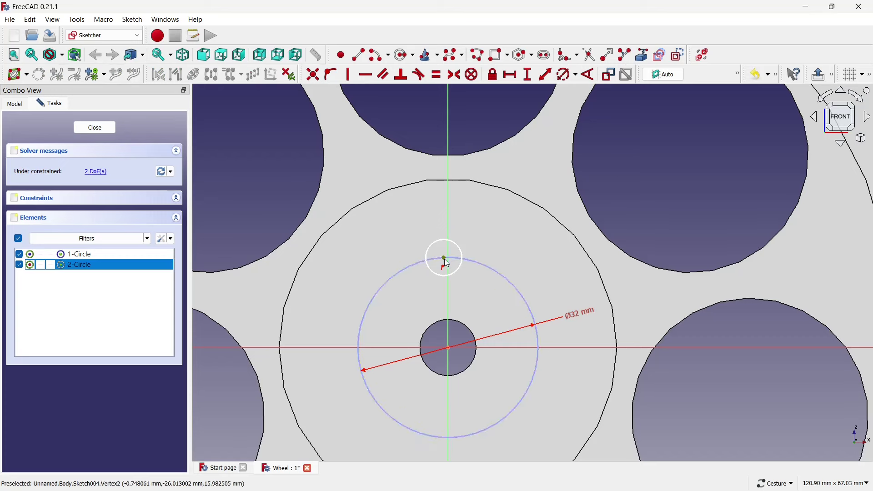
click(473, 263)
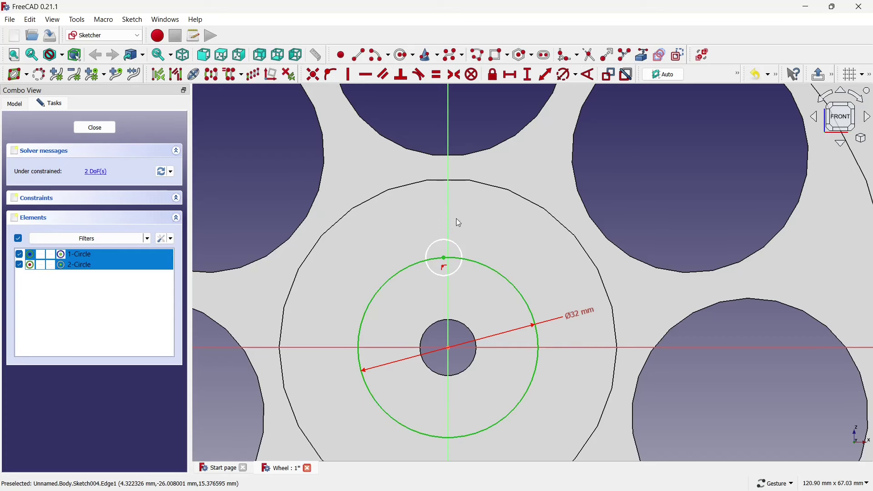
click(313, 77)
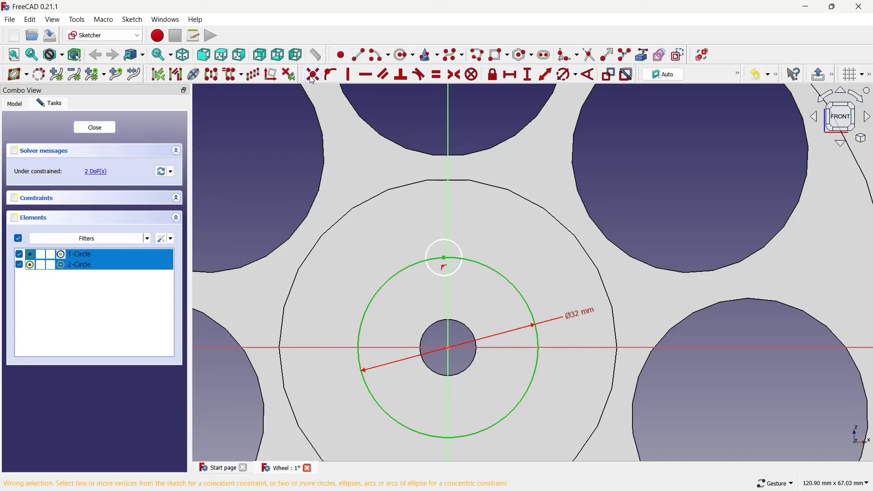
click(604, 160)
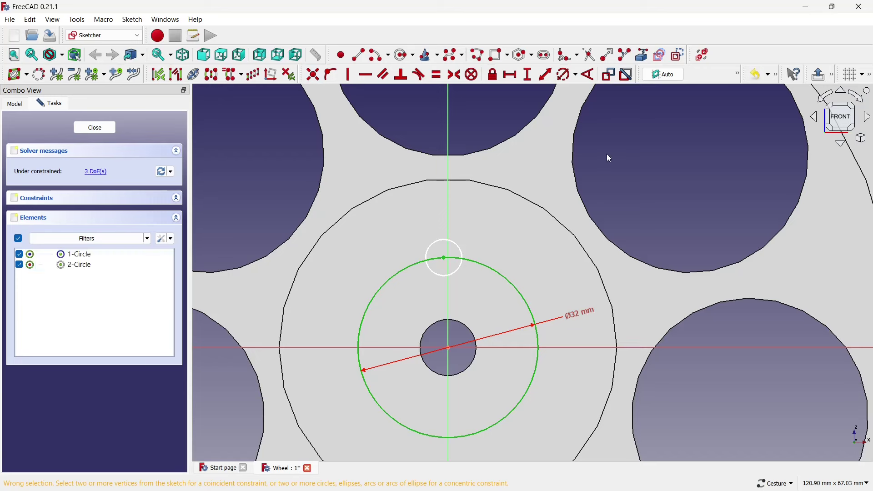
- Constrain the small circle's centre to the vertical axis and its diameter to 13 mm
click(443, 259)
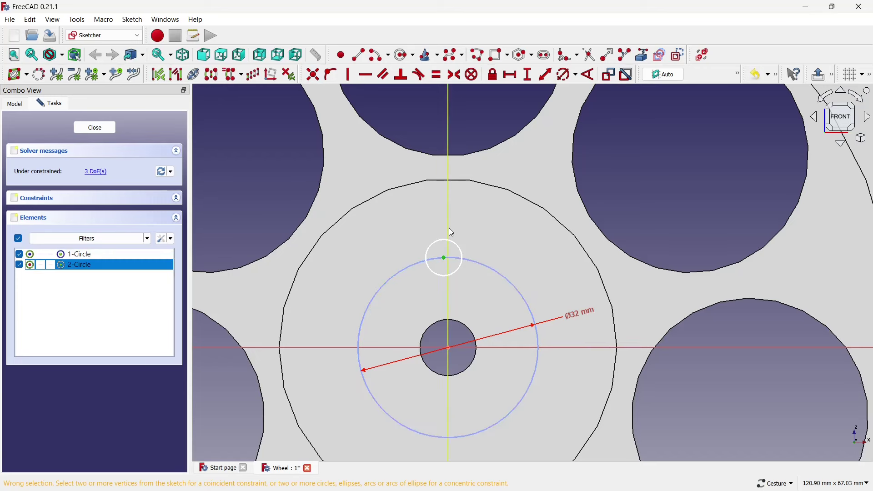
click(331, 76)
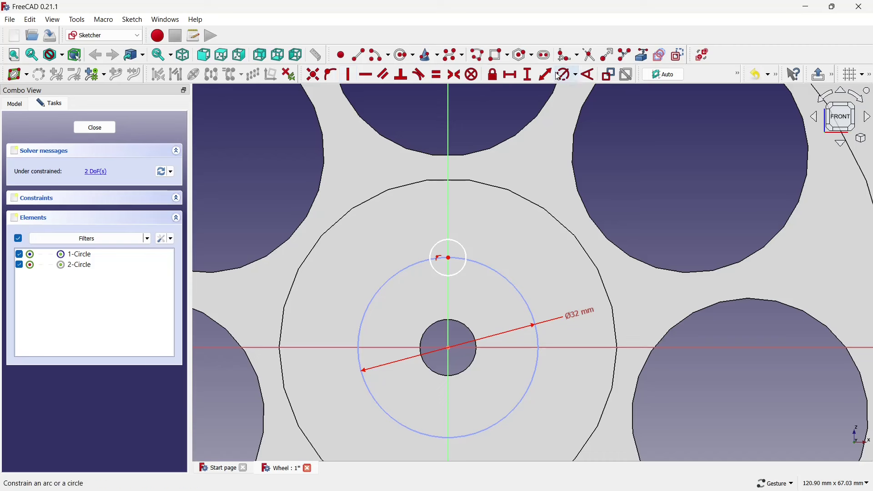
click(559, 76)
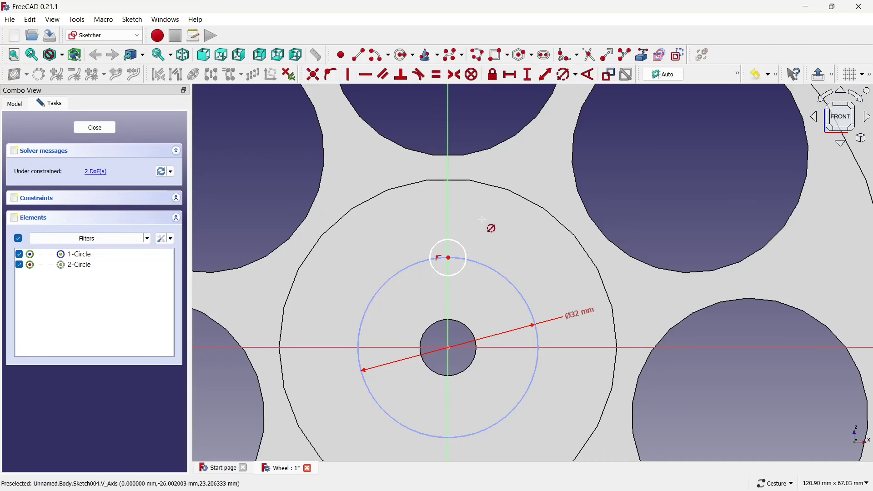
click(461, 247)
text(13)
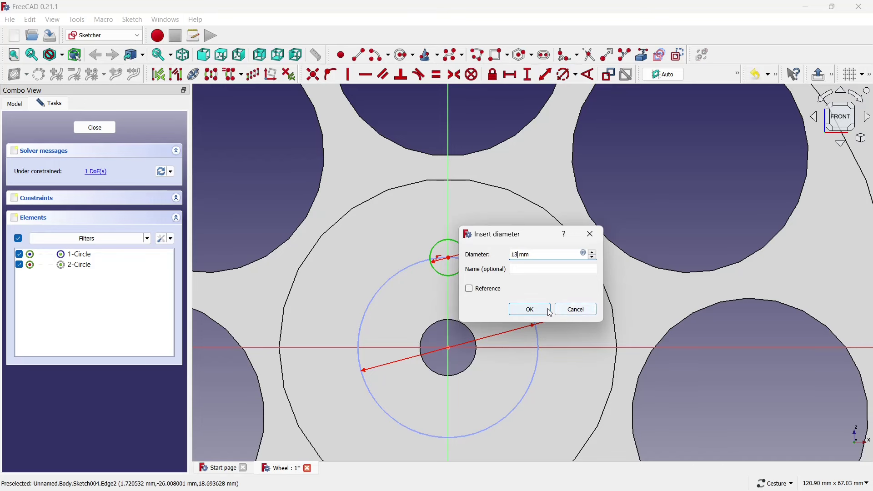
click(530, 309)
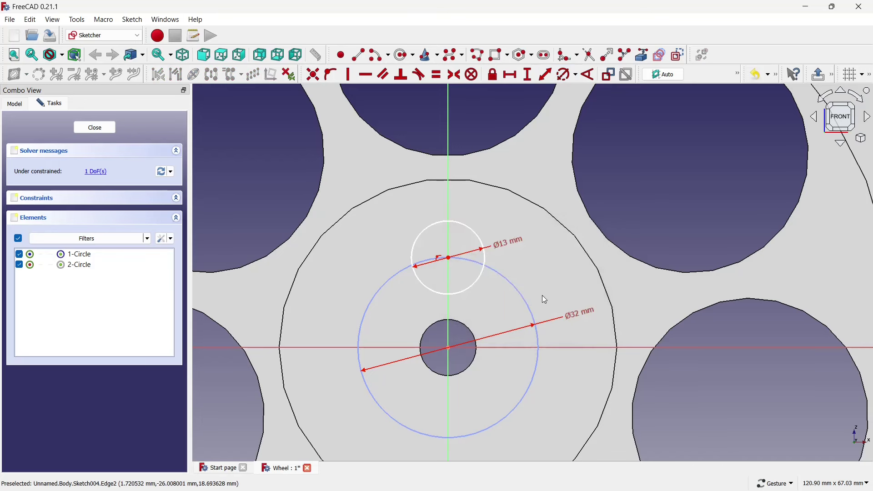
- Put the small circle's centre on the Ø32 construction circle and close the sketch
scroll(528, 260, down, 2)
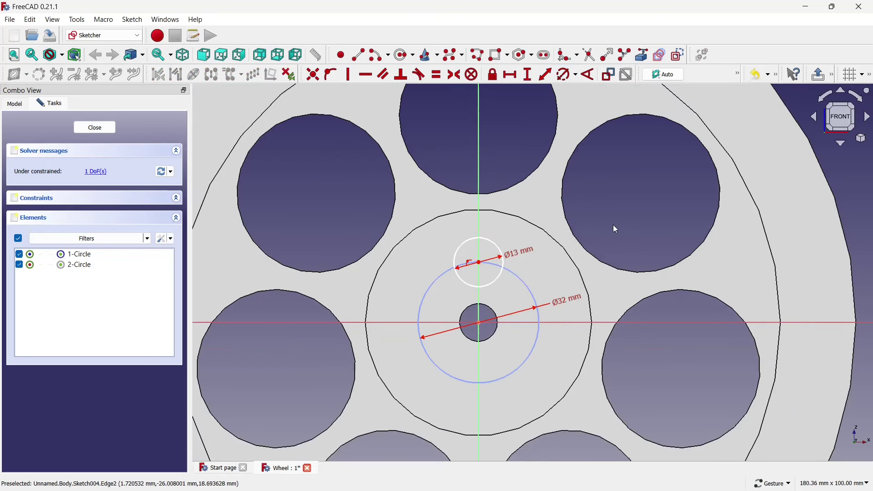
scroll(612, 224, up, 2)
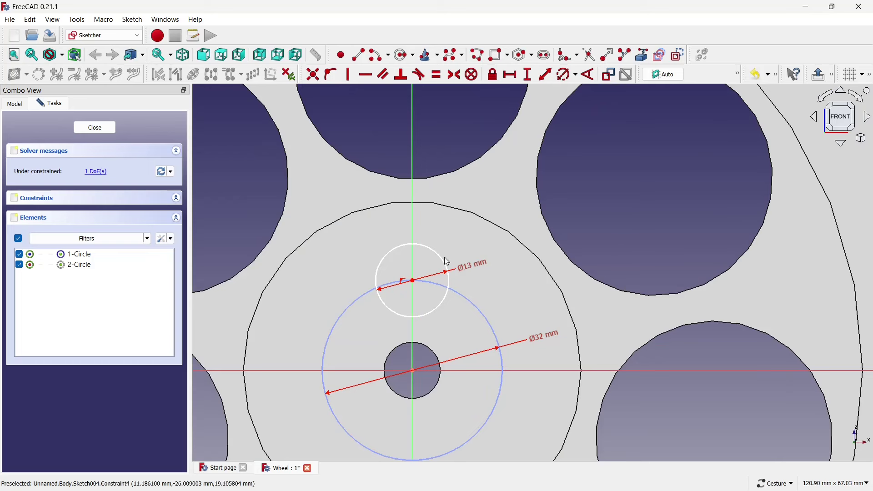
mouse_move(446, 261)
mouse_down()
mouse_move(460, 261)
mouse_move(452, 263)
mouse_up()
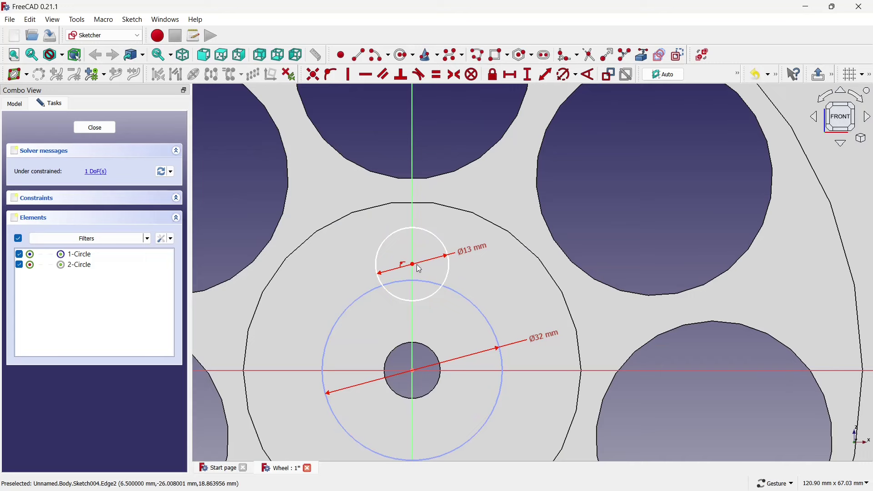
click(418, 280)
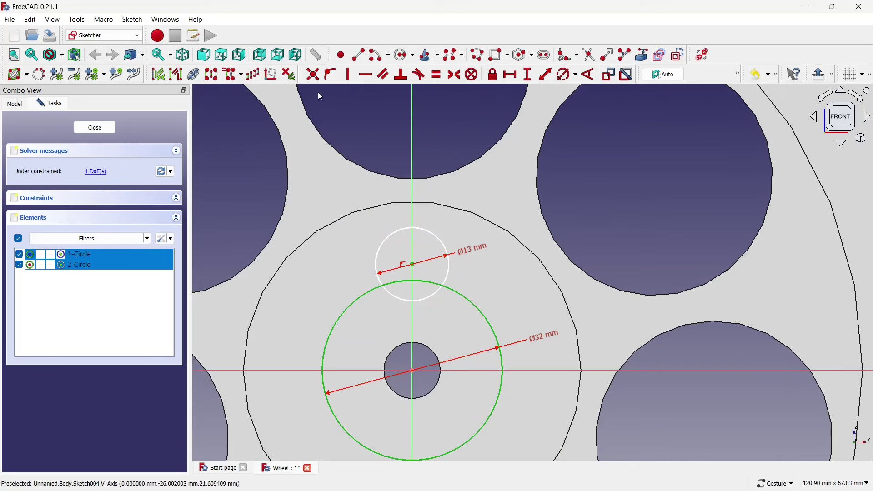
click(331, 74)
scroll(609, 221, down, 1)
scroll(609, 221, down, 4)
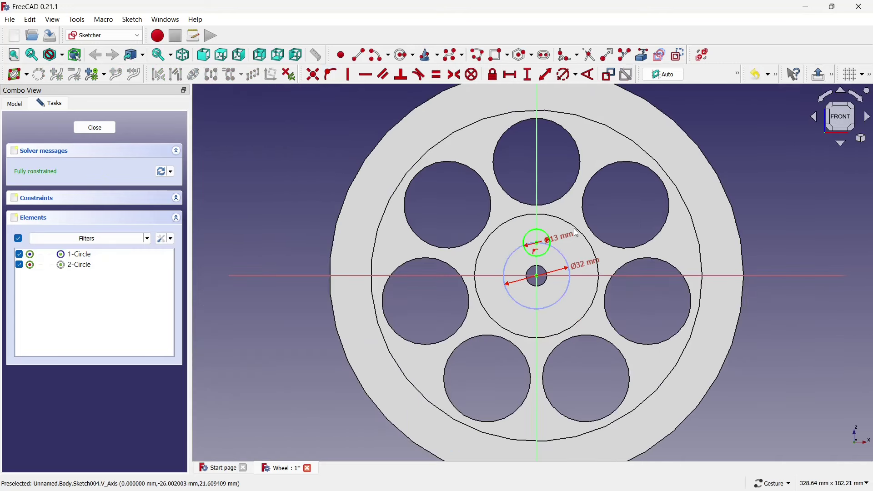
click(108, 128)
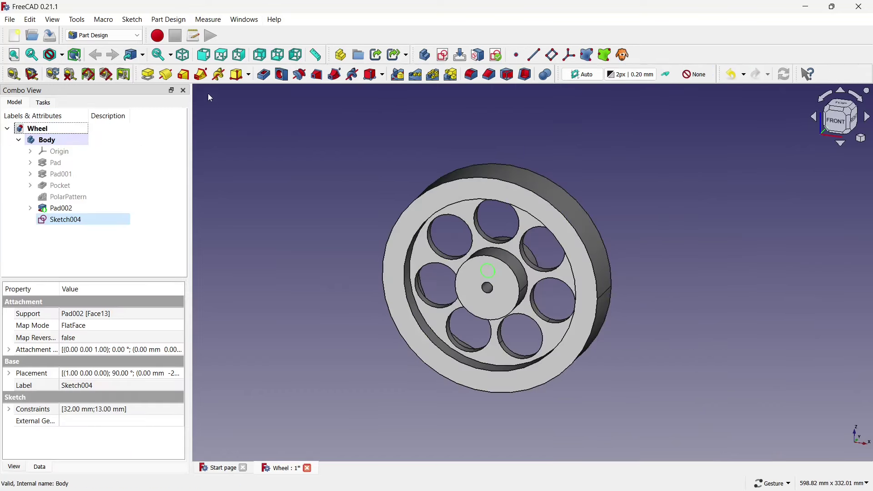
- Pocket the Ø13 circle sketch with Type Through all
click(264, 74)
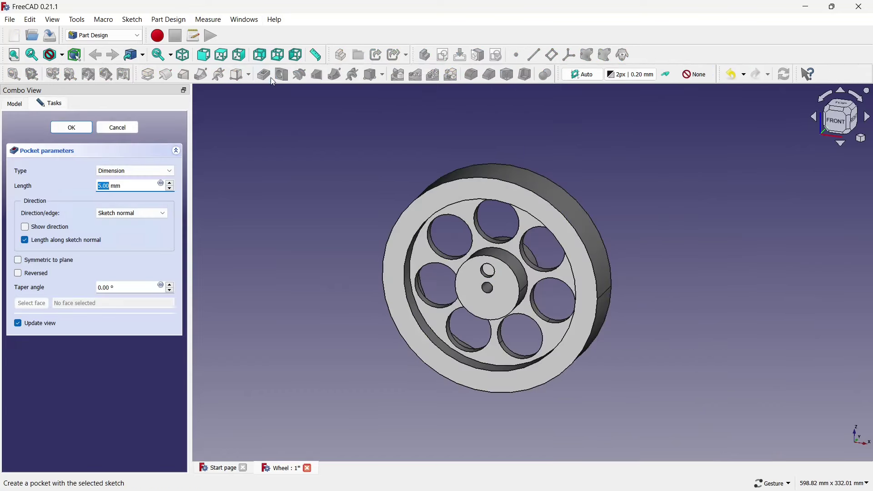
click(143, 183)
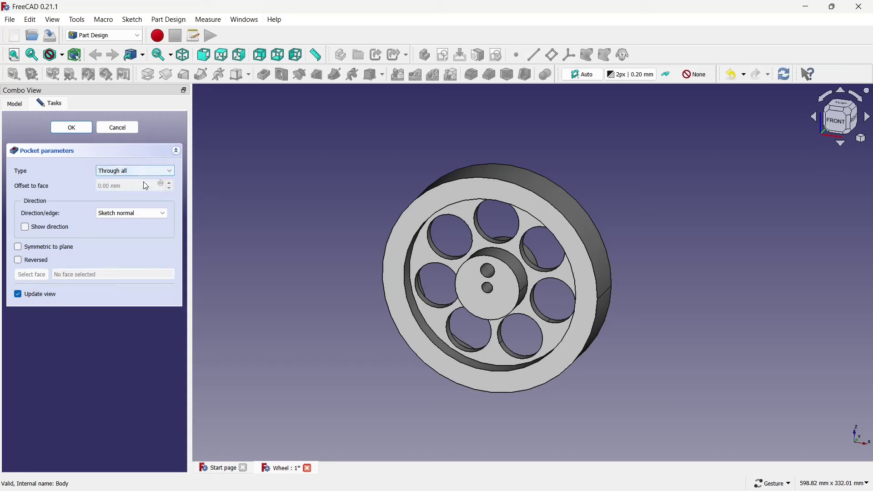
click(87, 132)
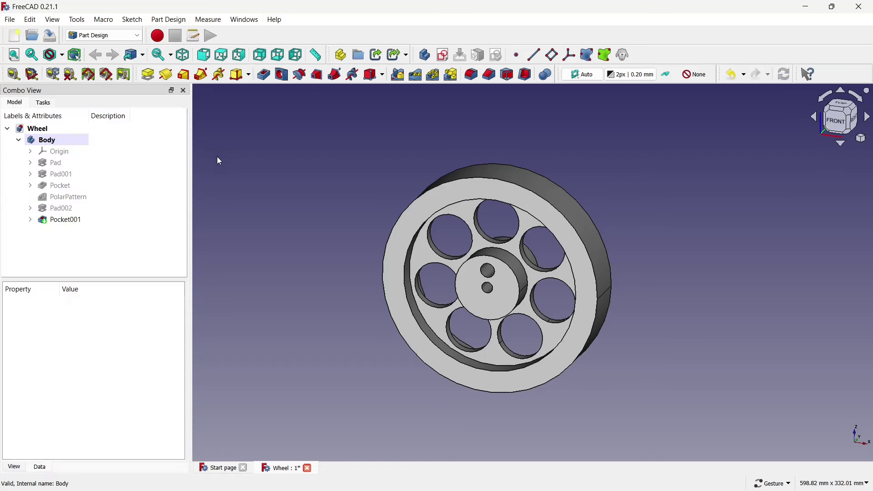
- Polar-pattern Pocket001 into 3 holes around the centre
click(427, 77)
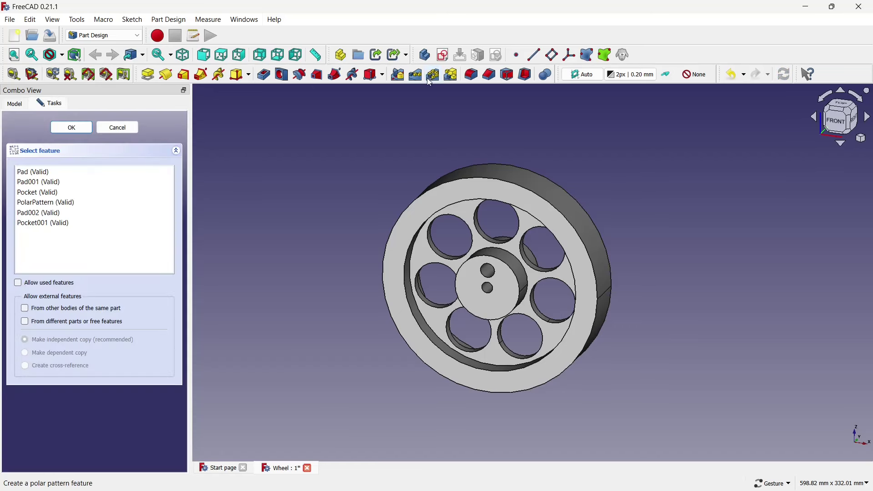
click(73, 223)
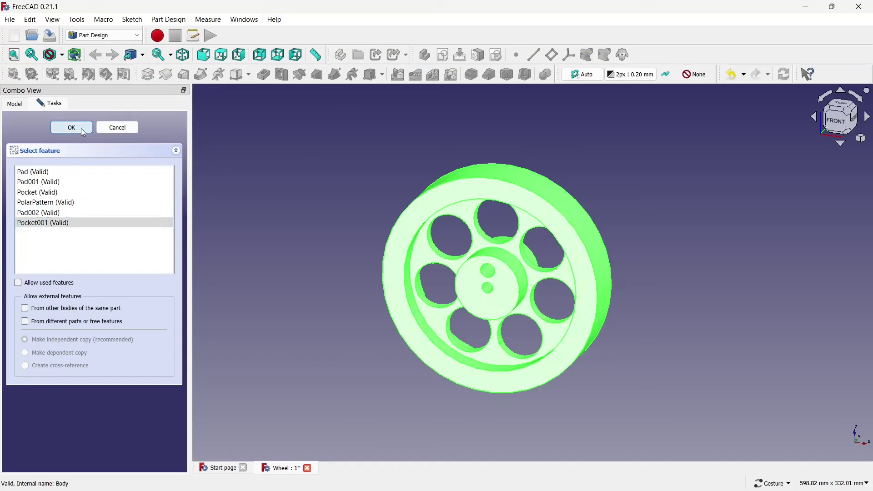
click(81, 128)
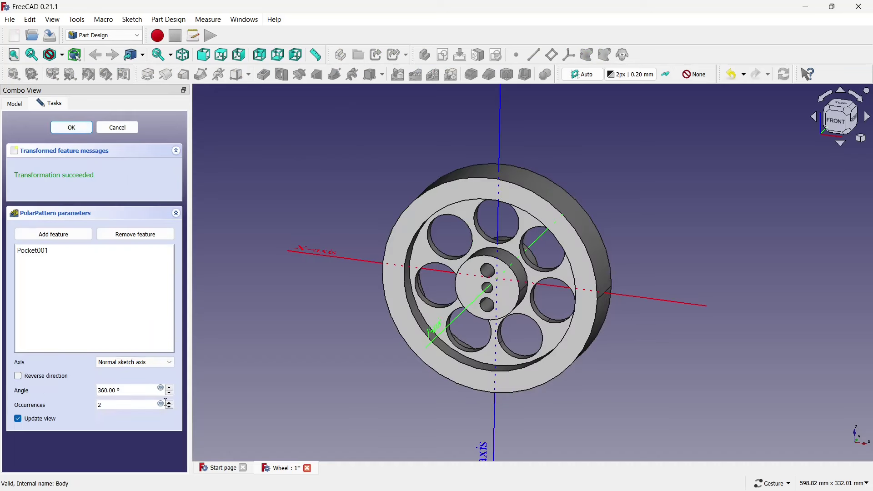
click(74, 130)
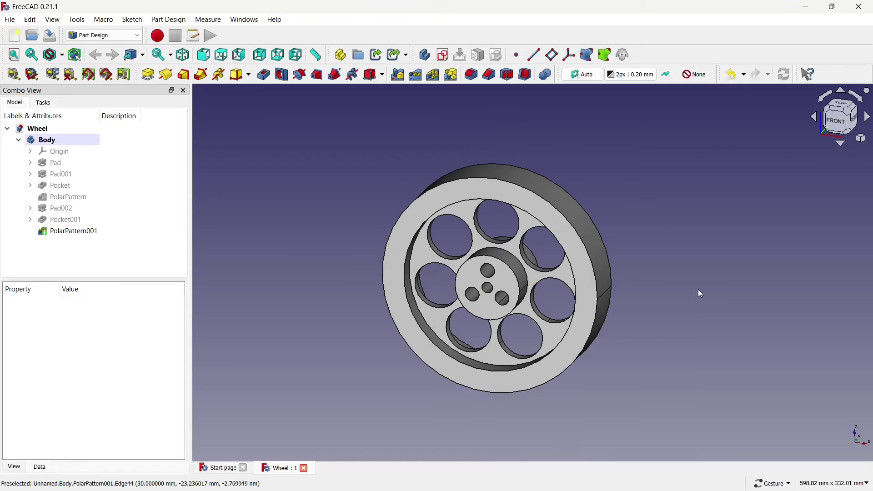
drag(698, 291, 554, 260)
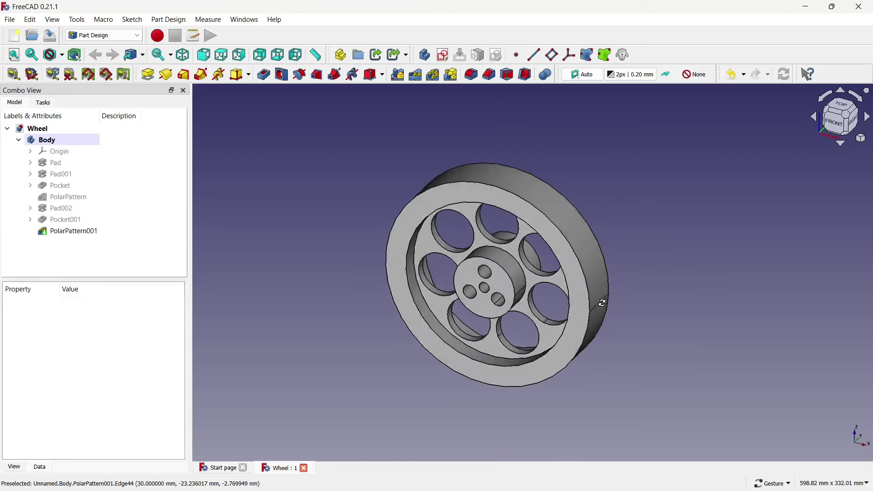
- Apply a Distance-and-angle chamfer of size 3 to both outer rim edges
click(558, 247)
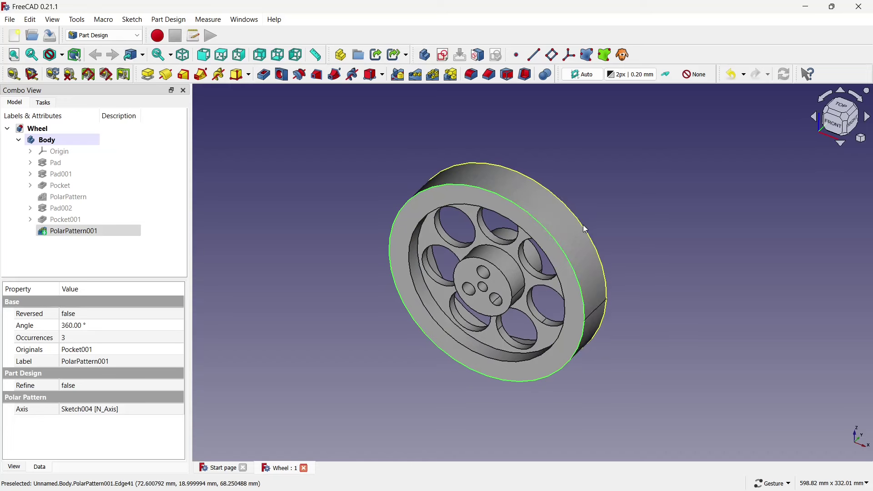
ctrl+click(584, 228)
click(489, 74)
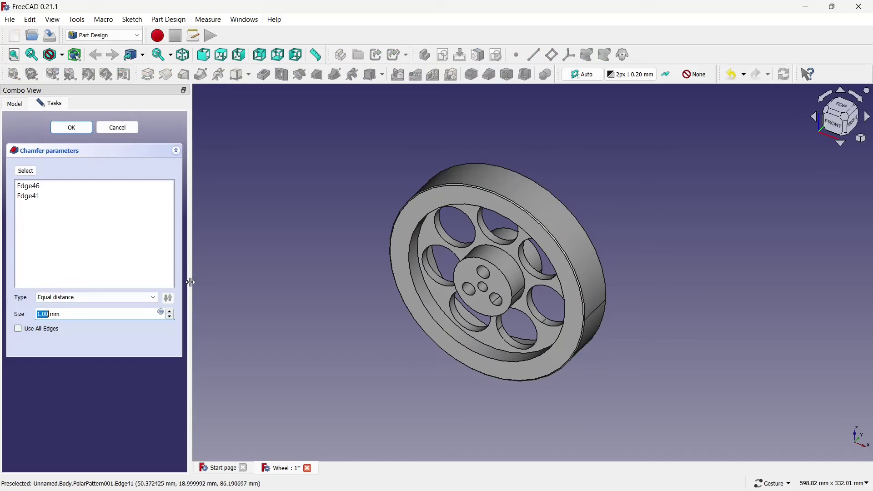
click(150, 302)
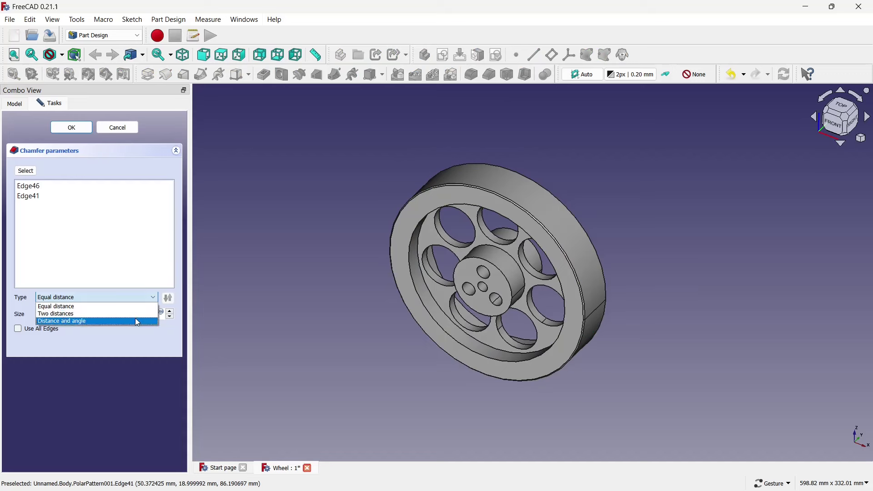
click(135, 318)
drag(66, 313, 9, 315)
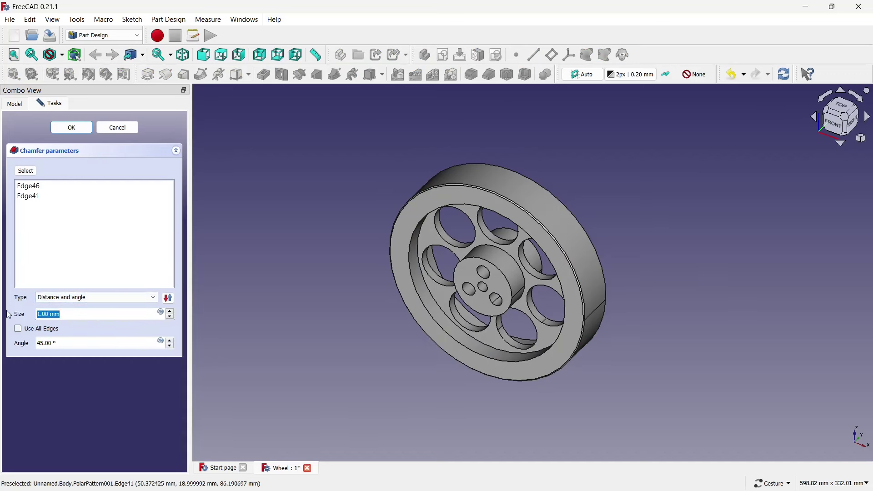
text(3)
- Confirm the chamfer, save the wheel, and create a new empty document
key(Return)
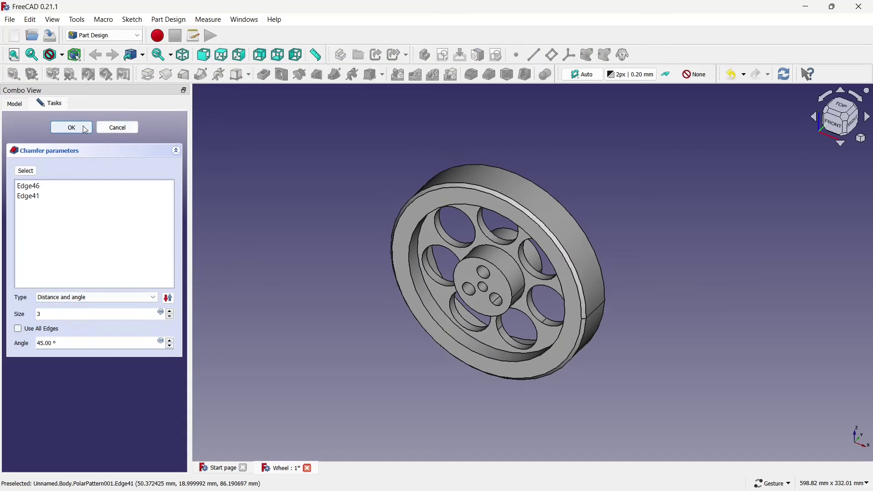
key(ctrl+s)
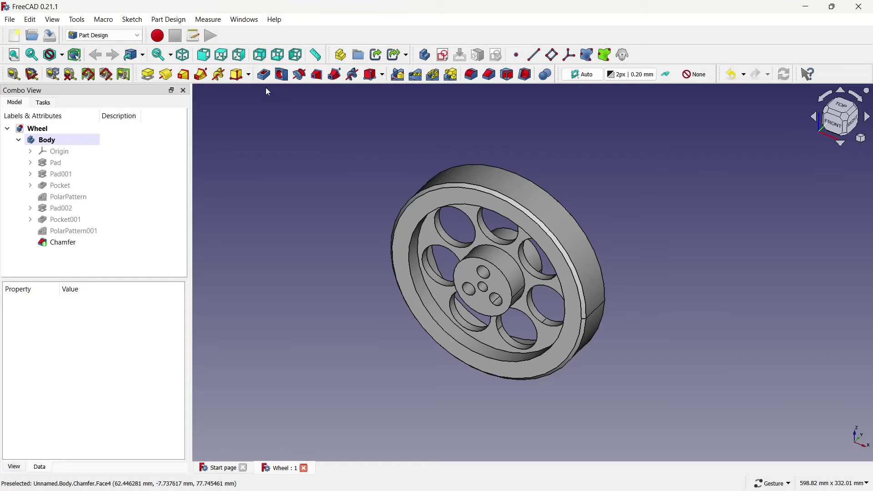
click(14, 35)
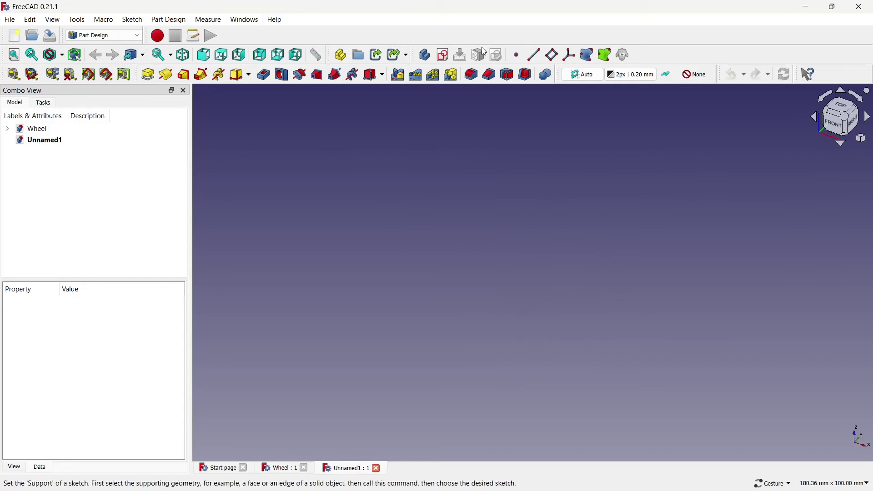
- Start an XY-plane sketch and draw a centred rectangle from the origin
click(453, 56)
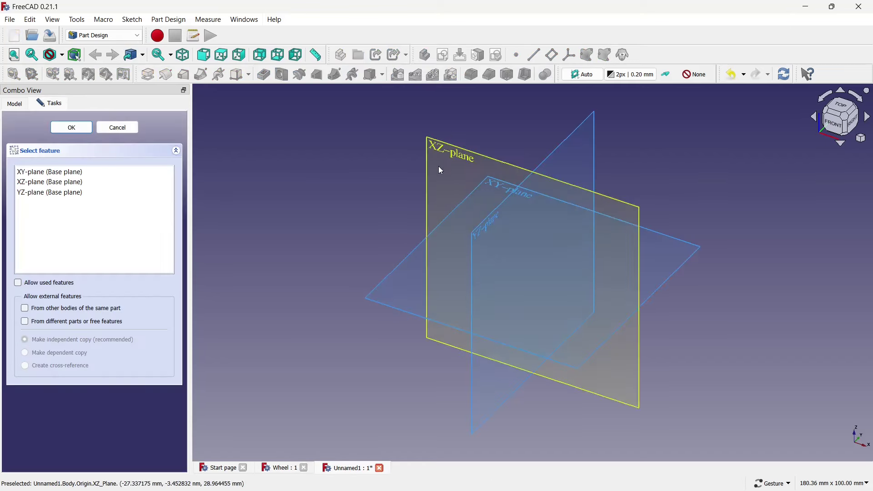
click(416, 247)
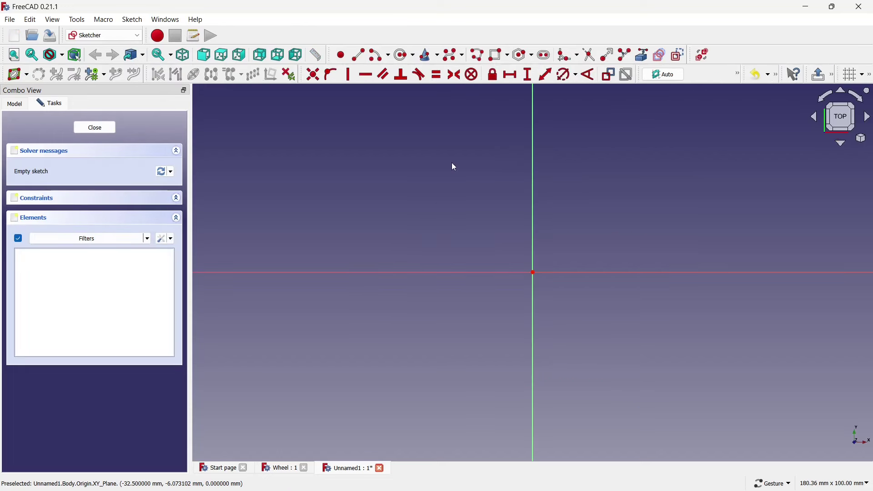
click(507, 55)
click(530, 83)
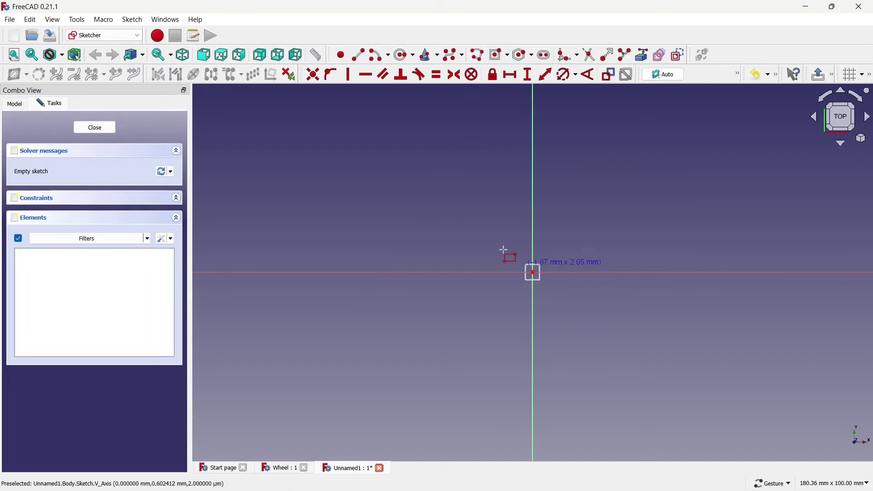
click(533, 273)
click(393, 197)
- Constrain the width to 204 mm, make top and right edges equal, and close
click(504, 84)
click(495, 198)
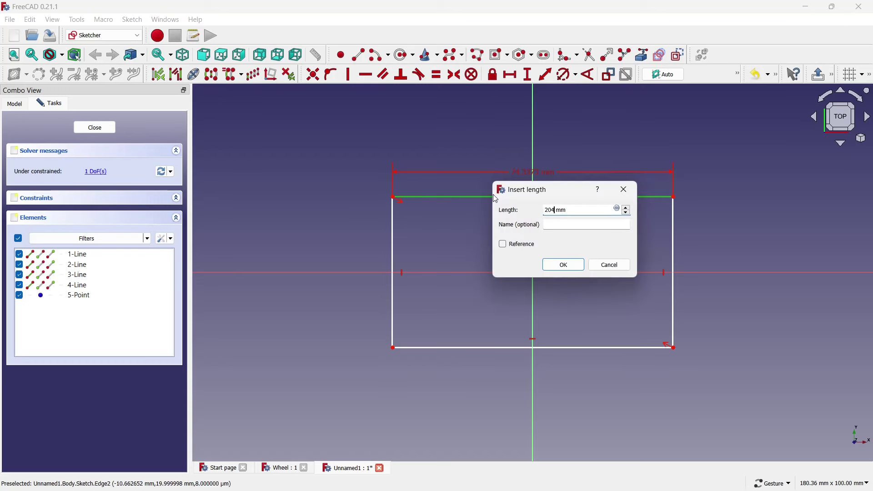
click(563, 265)
scroll(497, 289, down, 5)
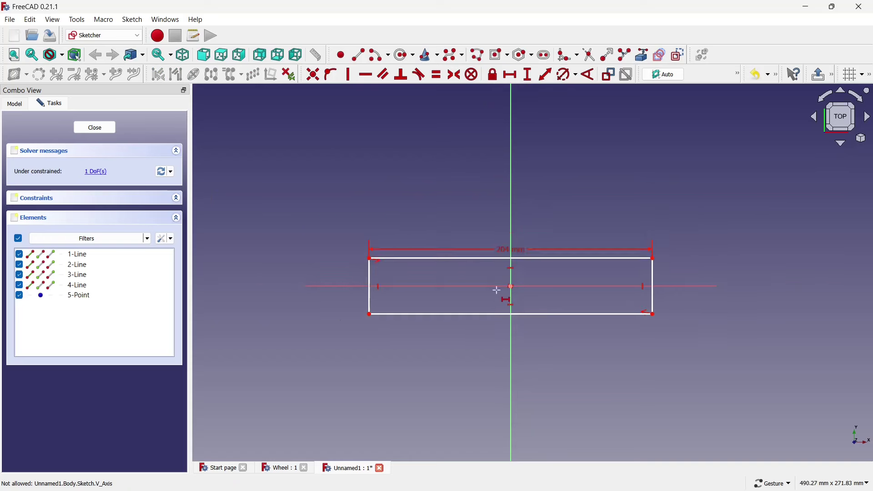
click(437, 74)
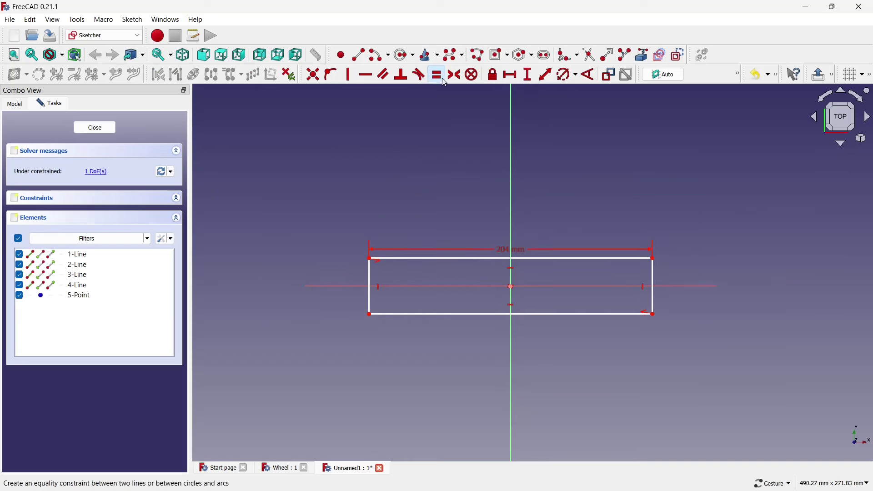
click(580, 257)
click(653, 277)
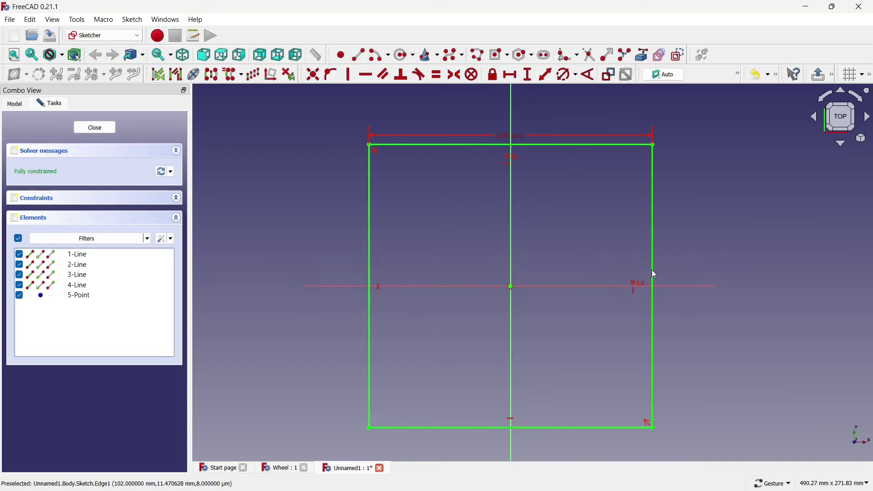
scroll(535, 248, down, 1)
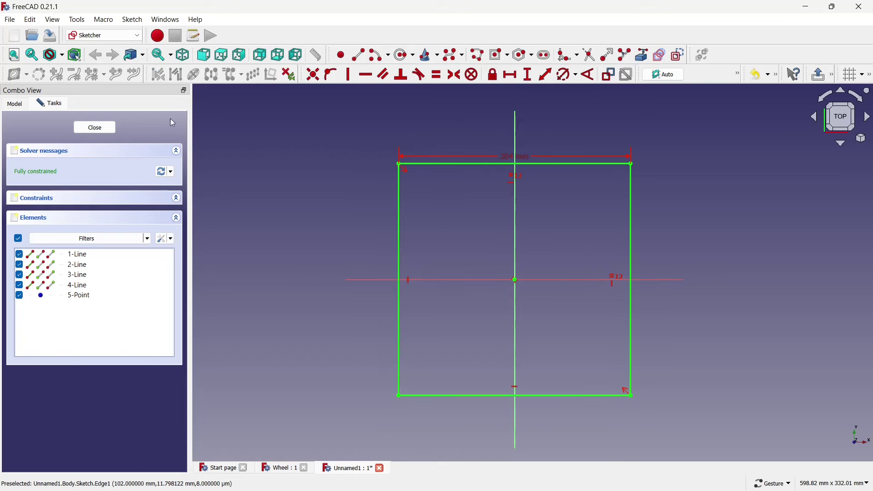
click(93, 128)
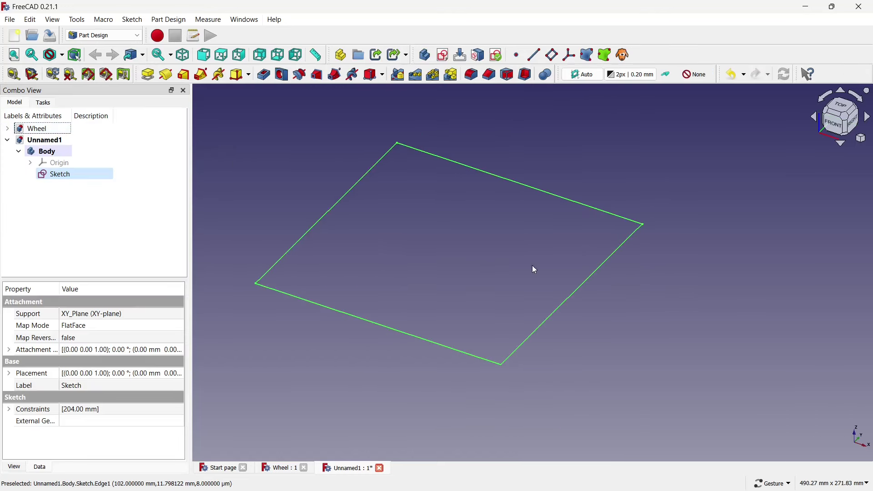
- Pad the square sketch with Type Two dimensions
scroll(536, 270, down, 2)
click(147, 74)
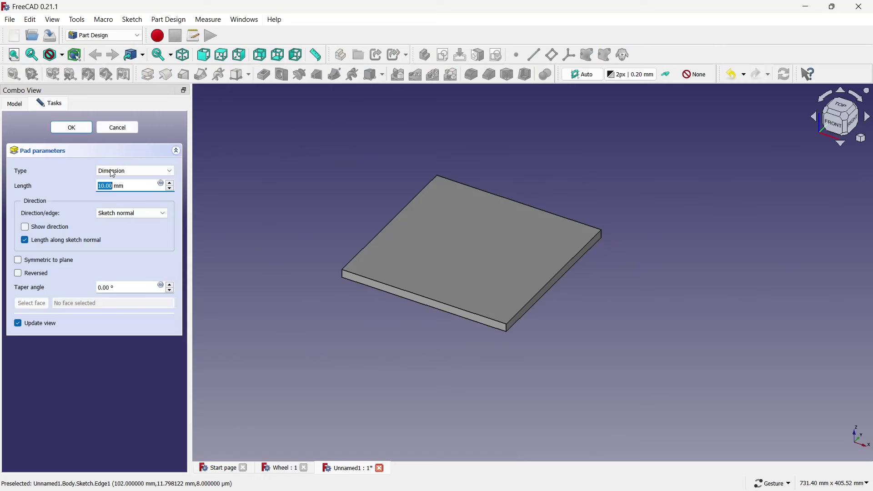
click(112, 171)
click(115, 210)
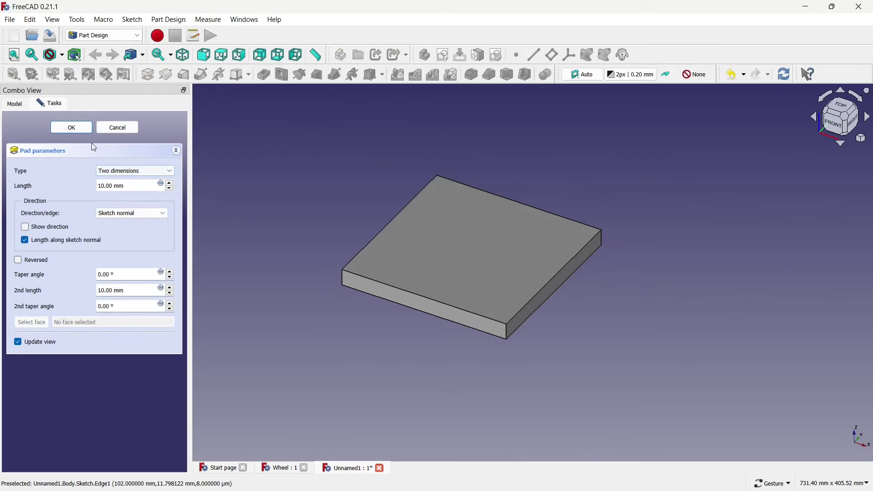
click(72, 128)
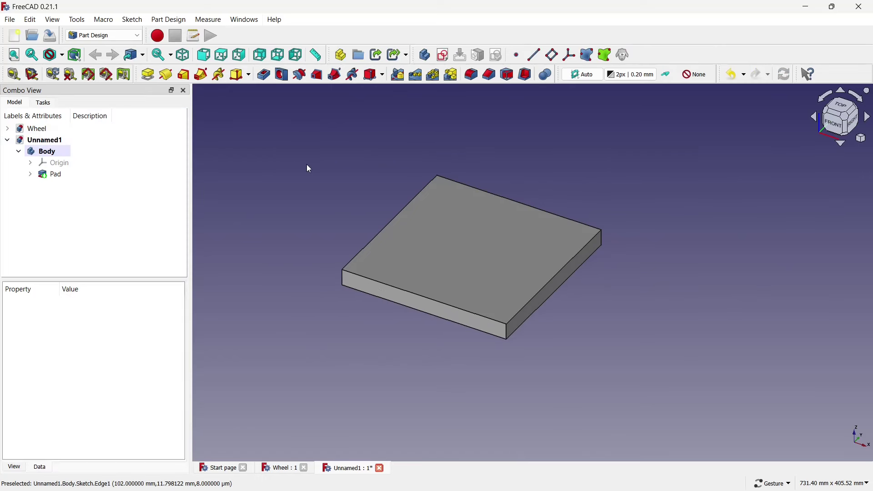
- Save the document as 'Base'
key(ctrl+shift+s)
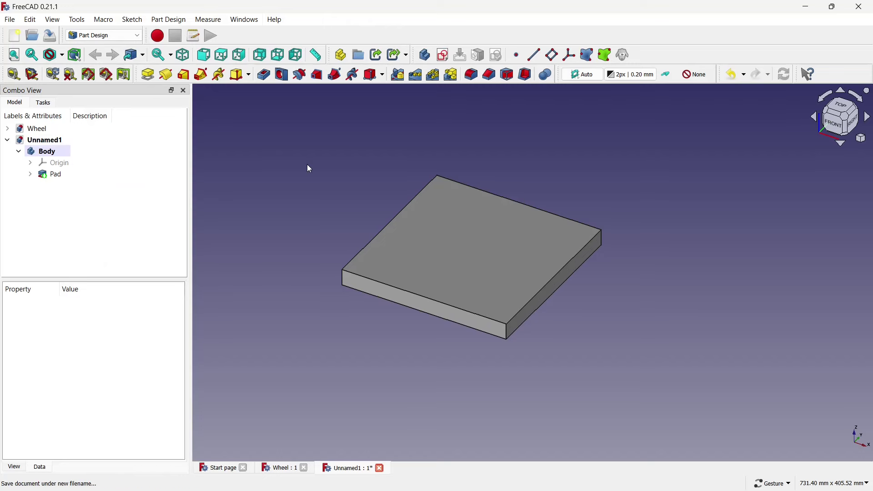
text(Base)
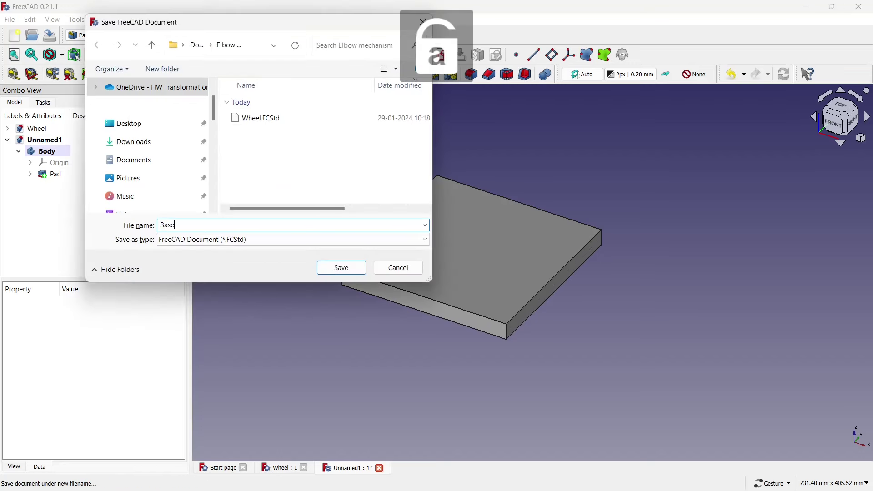
click(339, 269)
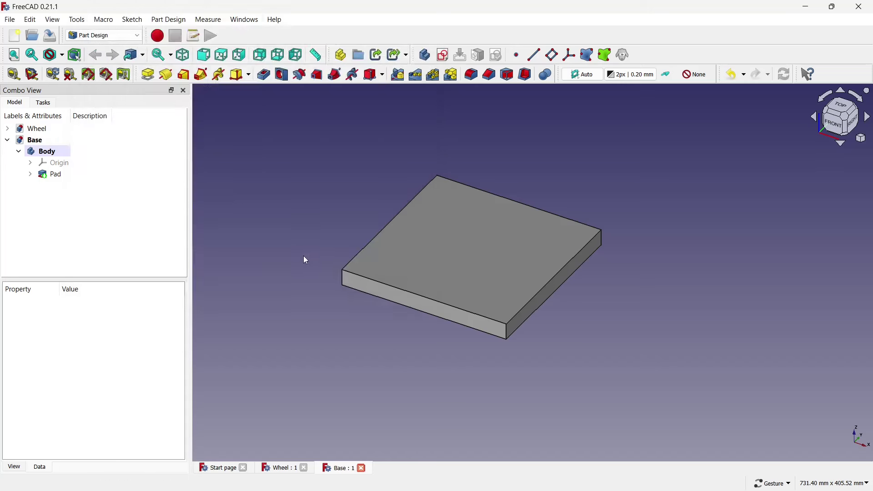
mouse_move(386, 379)
mouse_down()
mouse_move(503, 375)
mouse_move(678, 266)
mouse_move(663, 270)
mouse_up()
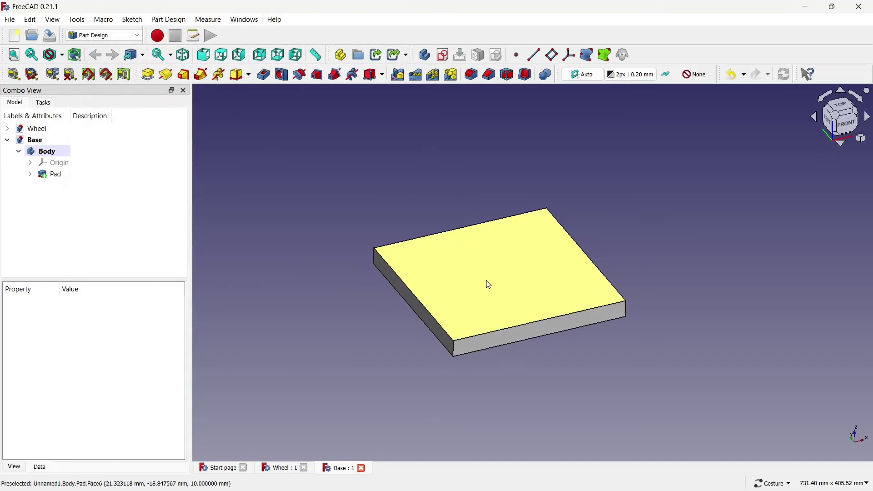
- Attach a datum plane to the plate's left side face, offset -25 mm in z
click(429, 321)
click(551, 55)
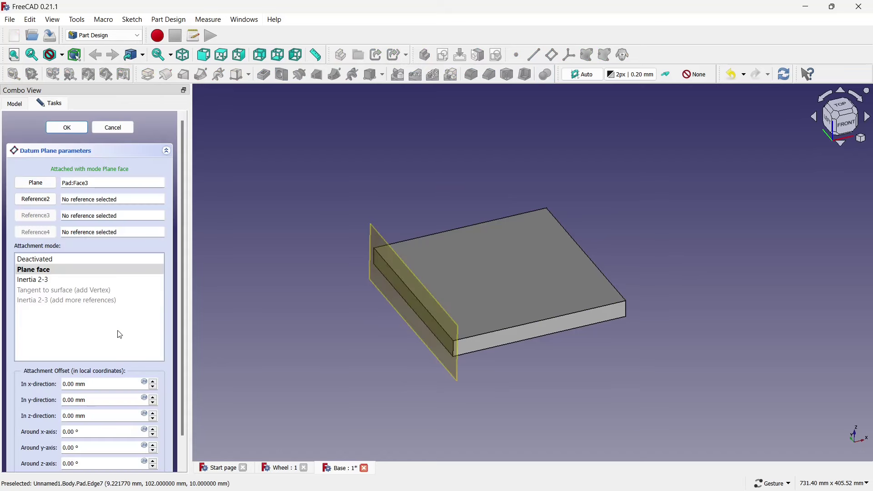
triple_click(90, 415)
text(25)
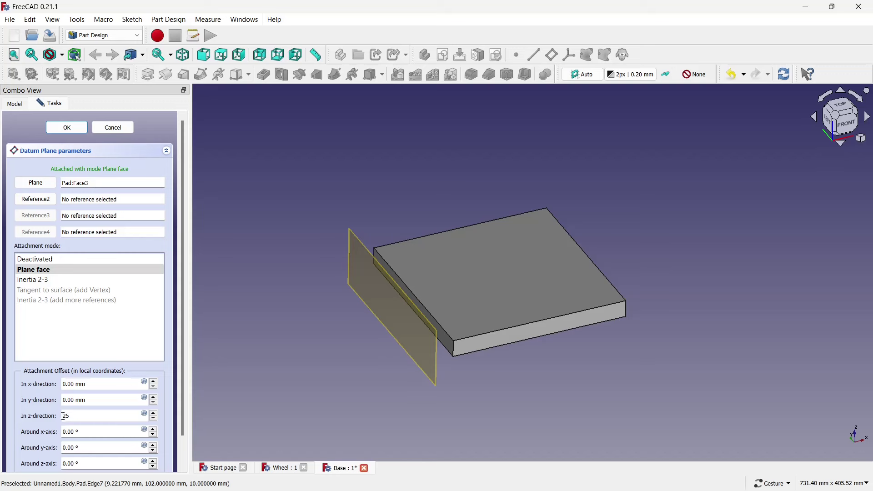
text(-)
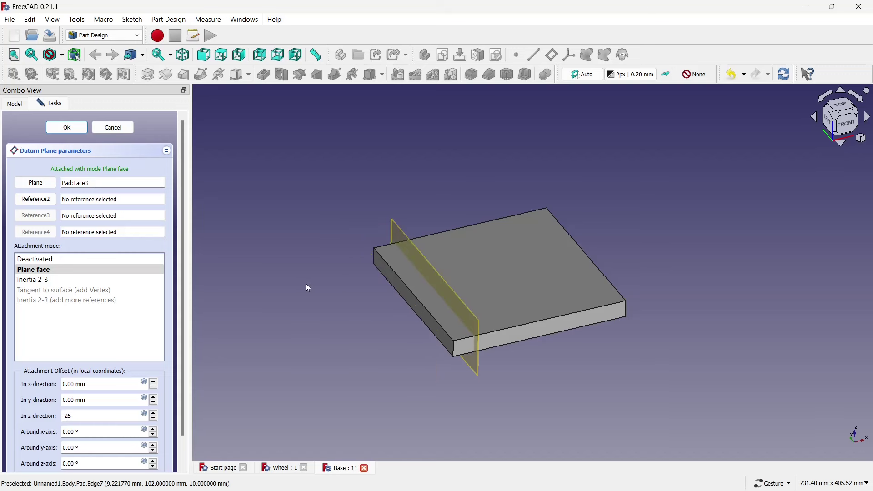
click(80, 127)
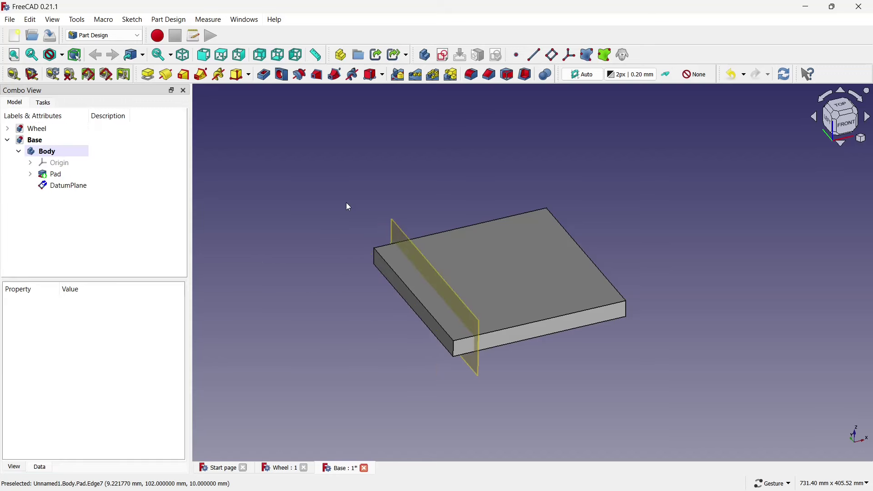
click(423, 261)
- Open a sketch on the datum plane, hide the plane, and reference the plate's top edge
click(443, 55)
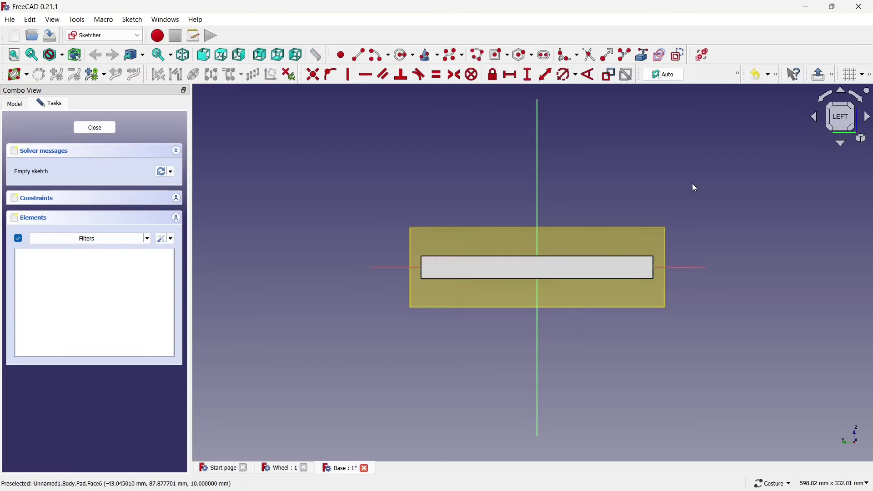
click(14, 104)
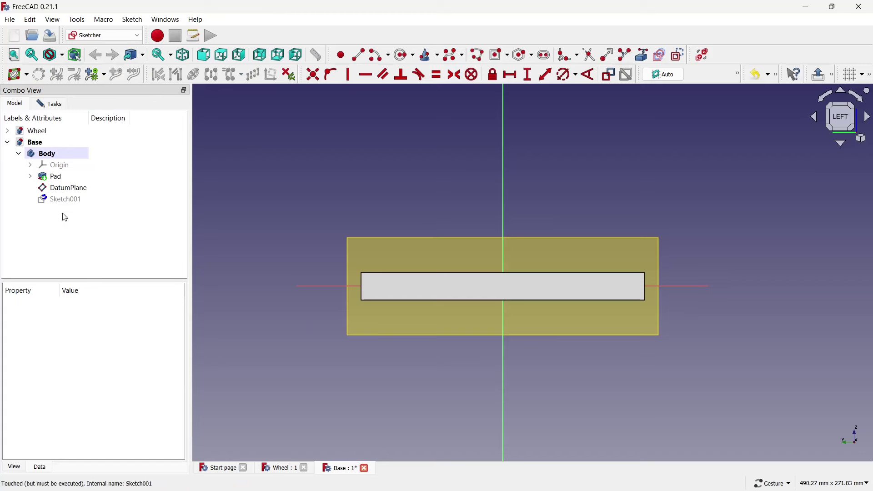
click(64, 188)
key(space)
click(424, 188)
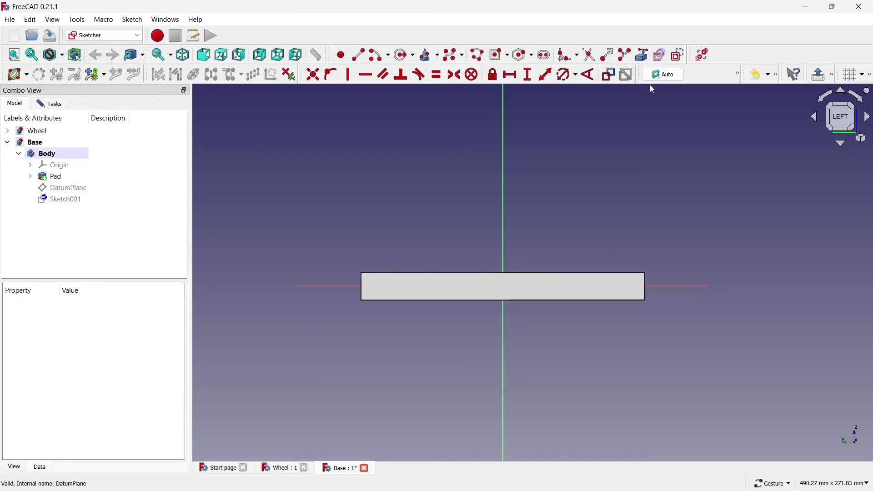
click(642, 55)
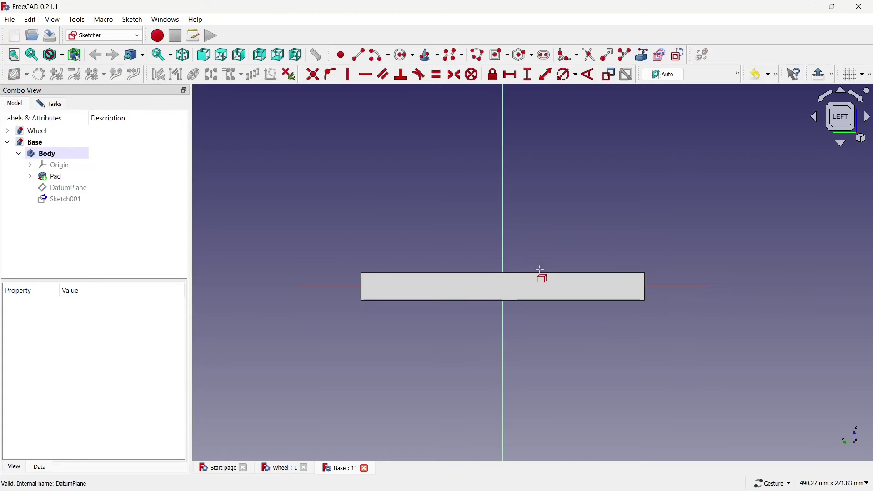
click(542, 273)
key(Escape)
scroll(598, 222, up, 1)
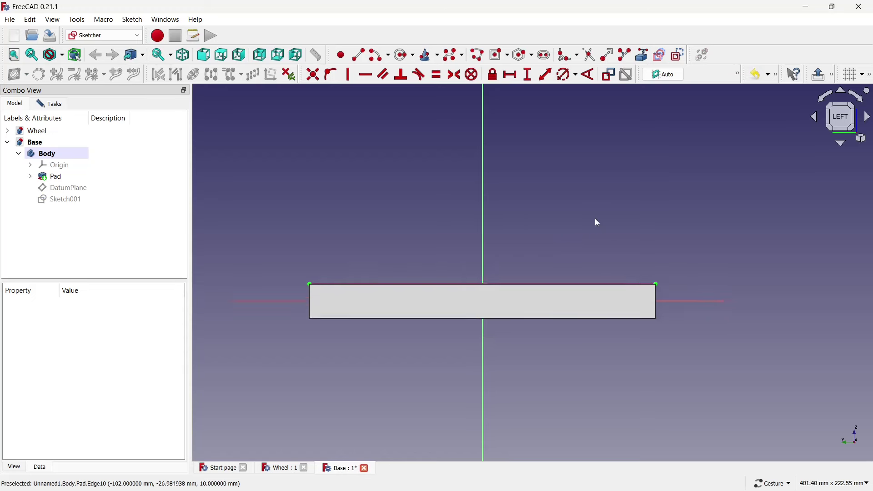
scroll(597, 223, up, 1)
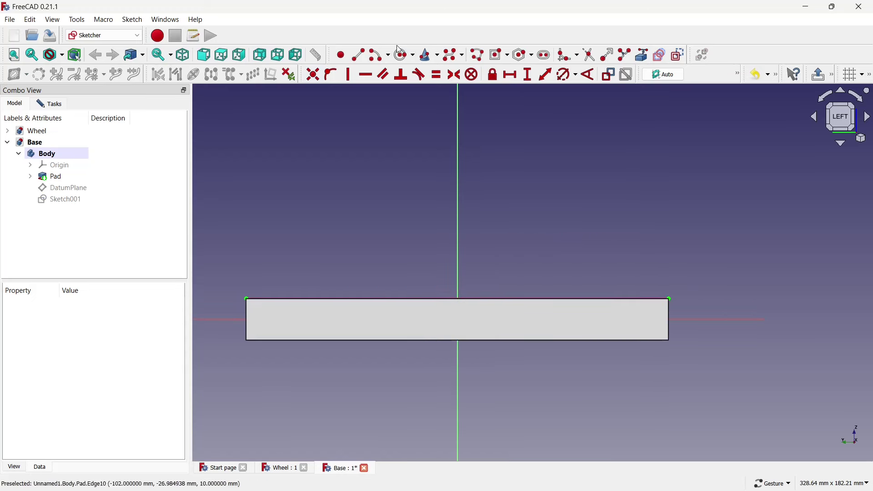
- Add geometry along the top edge on both sides of centre and switch to wireframe
click(379, 55)
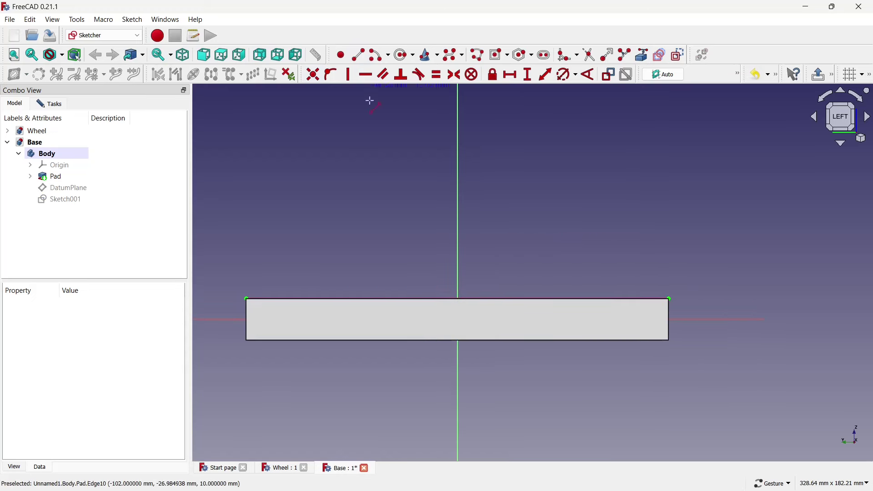
click(380, 298)
click(516, 298)
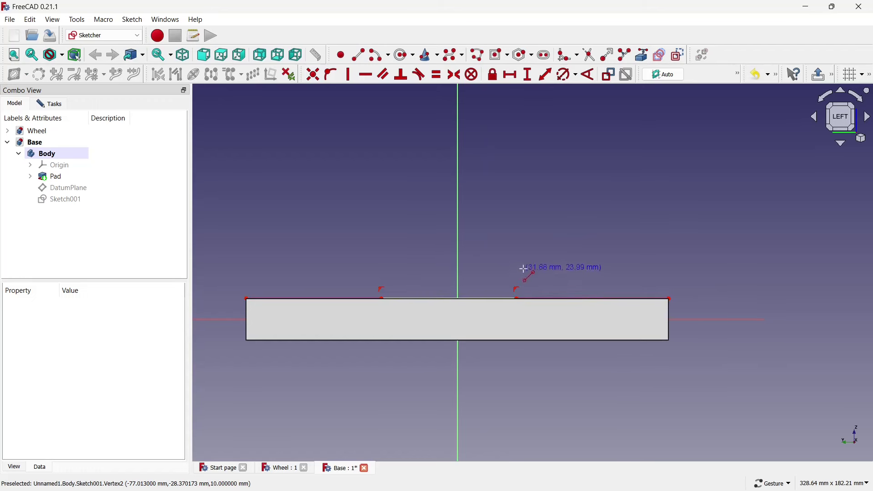
click(381, 298)
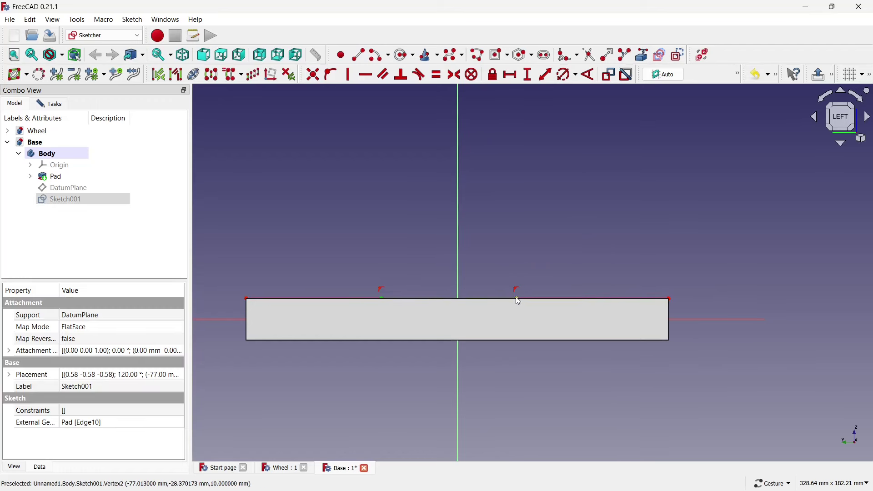
scroll(482, 262, down, 2)
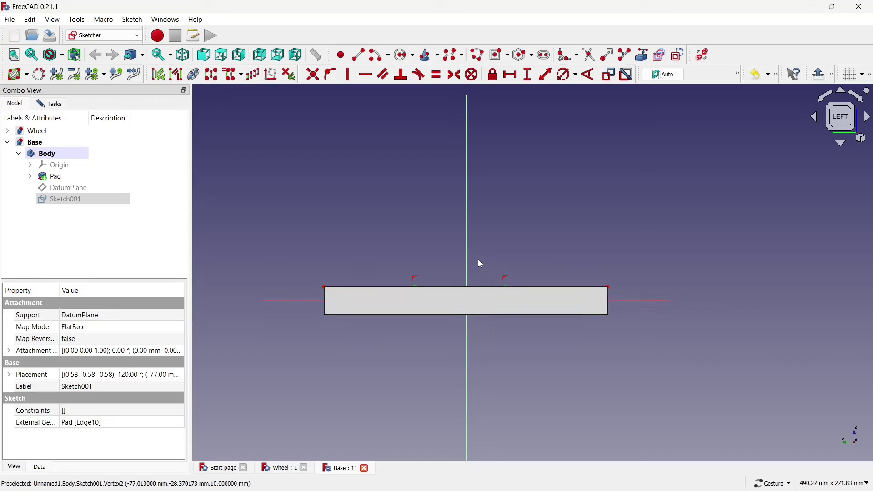
click(63, 57)
click(74, 95)
click(505, 238)
scroll(504, 238, up, 2)
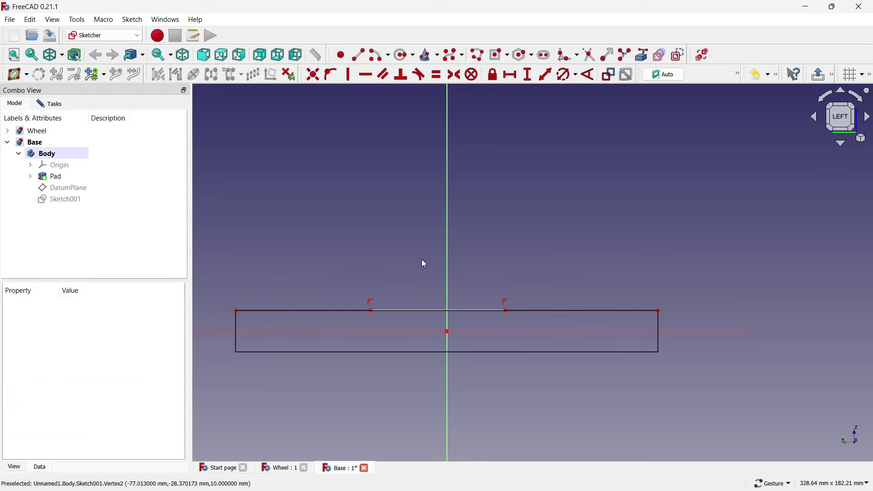
- Make the line's endpoints symmetric about the vertical axis
click(372, 310)
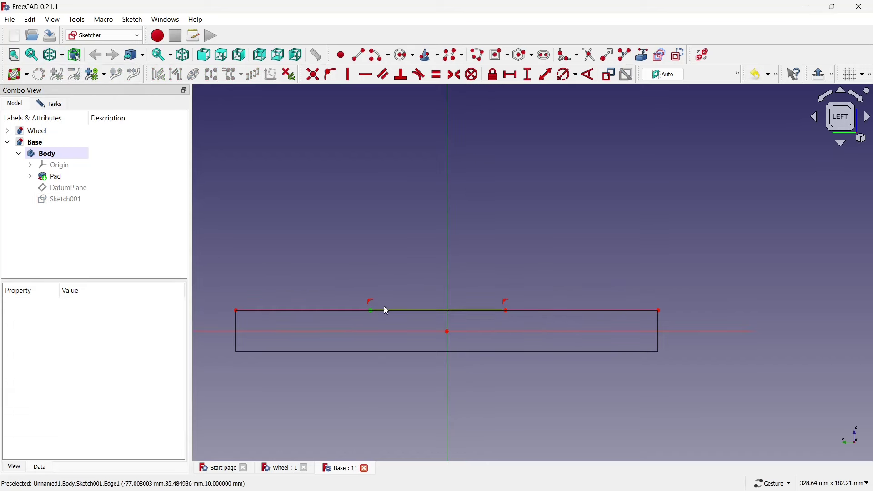
click(507, 311)
click(448, 331)
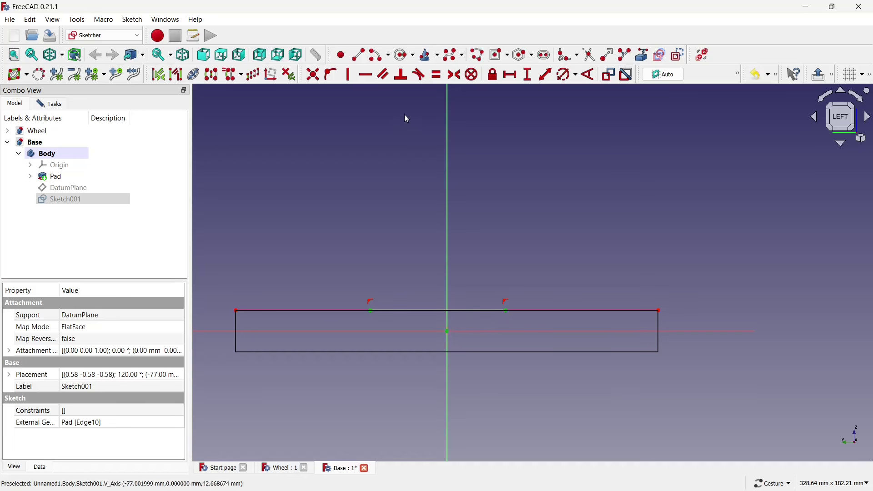
click(454, 75)
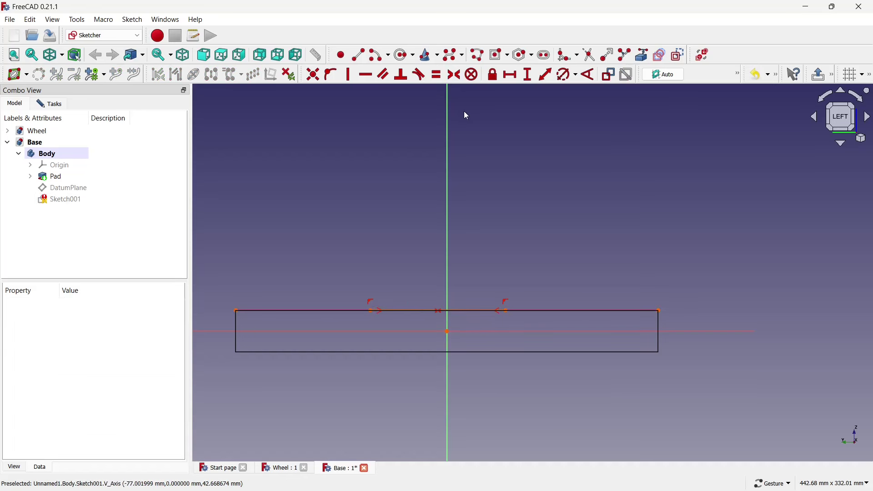
key(ctrl+z)
click(371, 310)
click(504, 311)
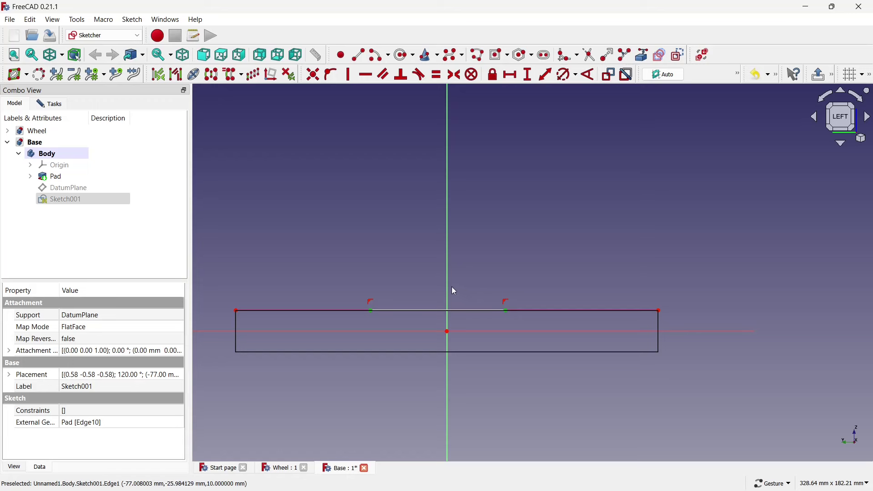
click(448, 245)
click(453, 75)
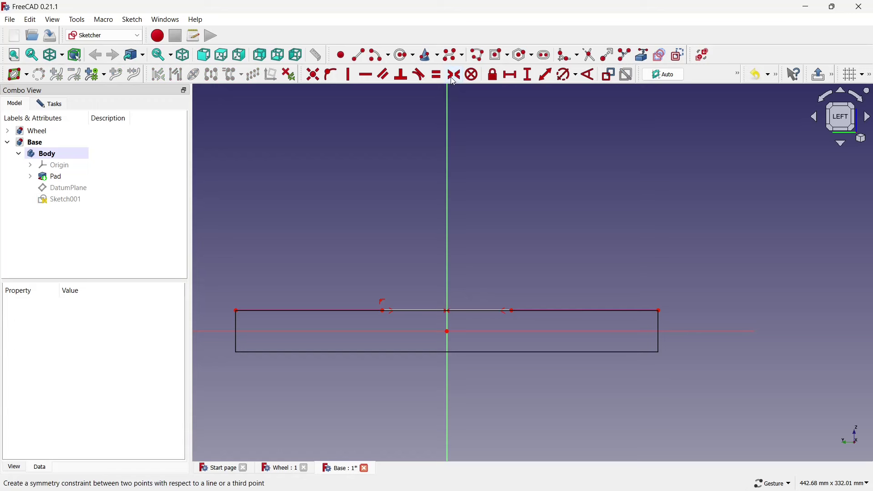
- Set the line's horizontal length to 128 mm
click(512, 76)
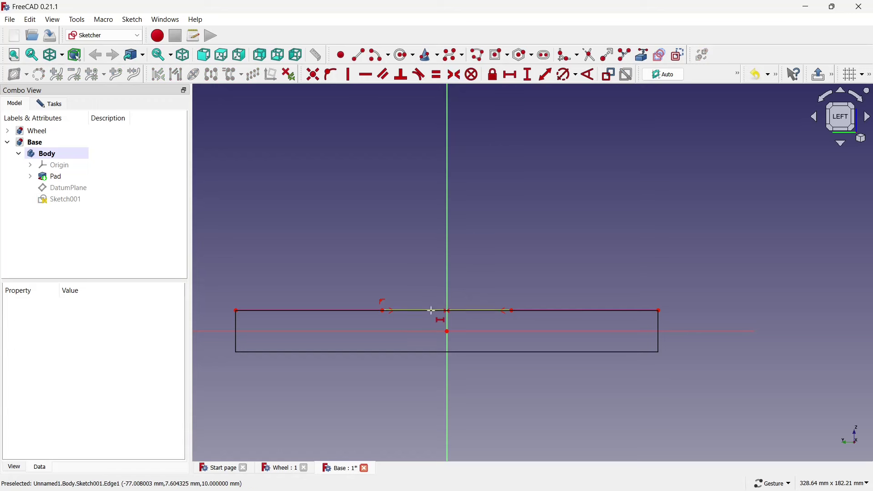
click(432, 311)
text(128)
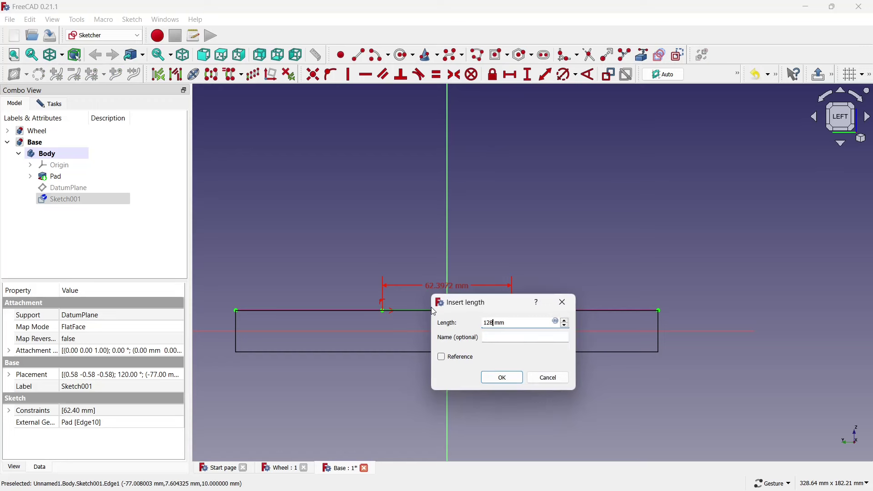
click(495, 376)
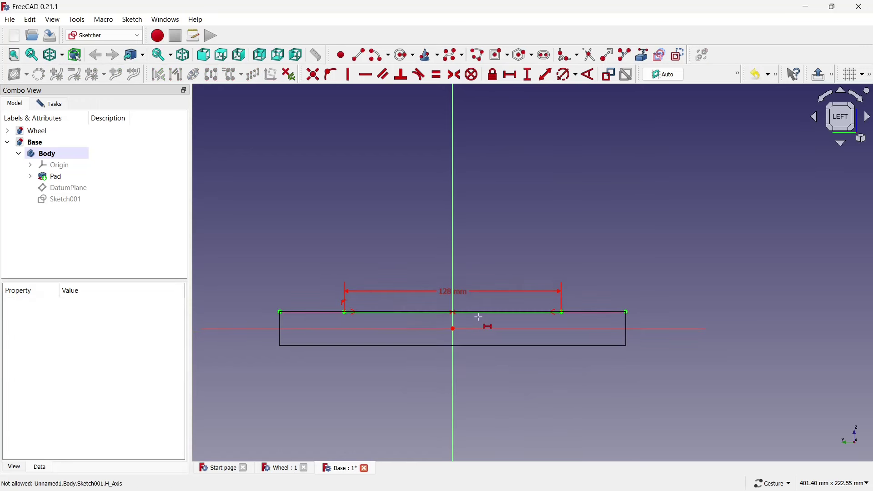
- Draw a 13 mm vertical line up from the left end of the 128 mm line
click(358, 55)
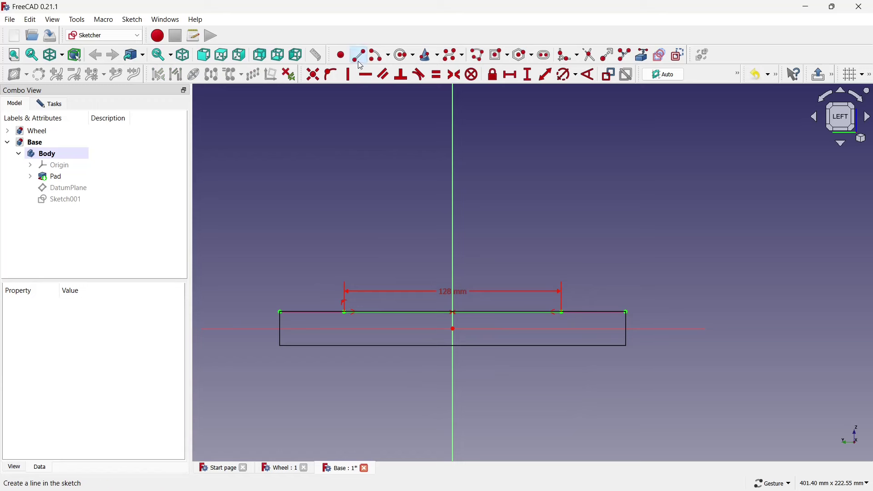
scroll(348, 297, up, 3)
click(339, 322)
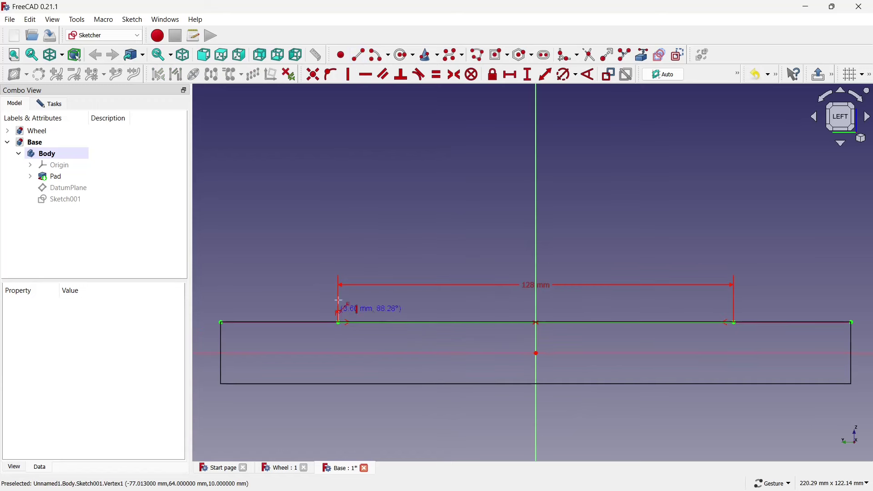
click(339, 262)
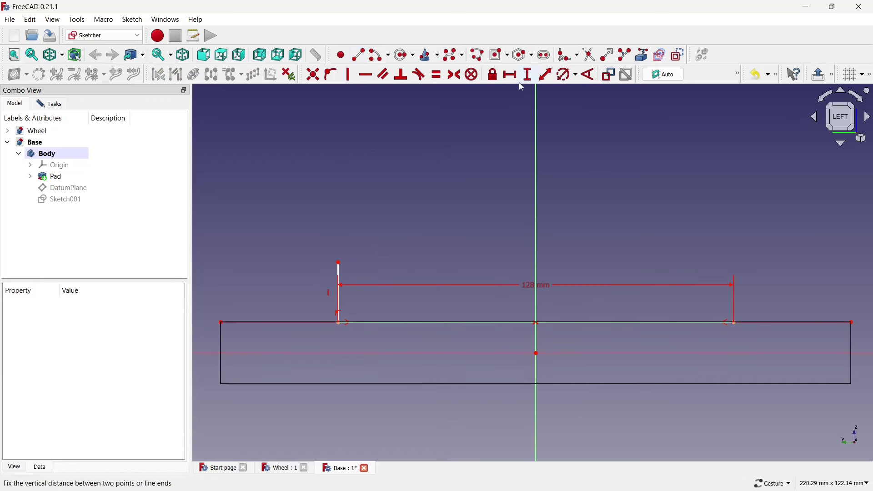
click(527, 74)
click(338, 272)
text(13)
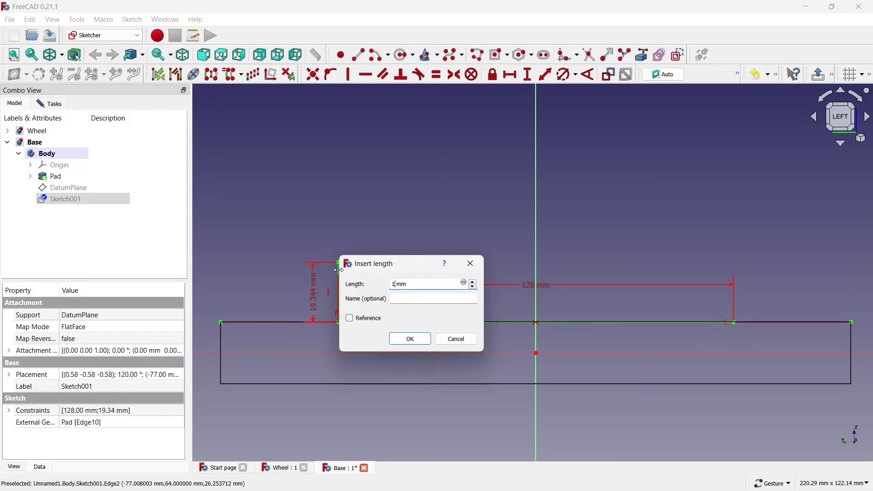
click(411, 336)
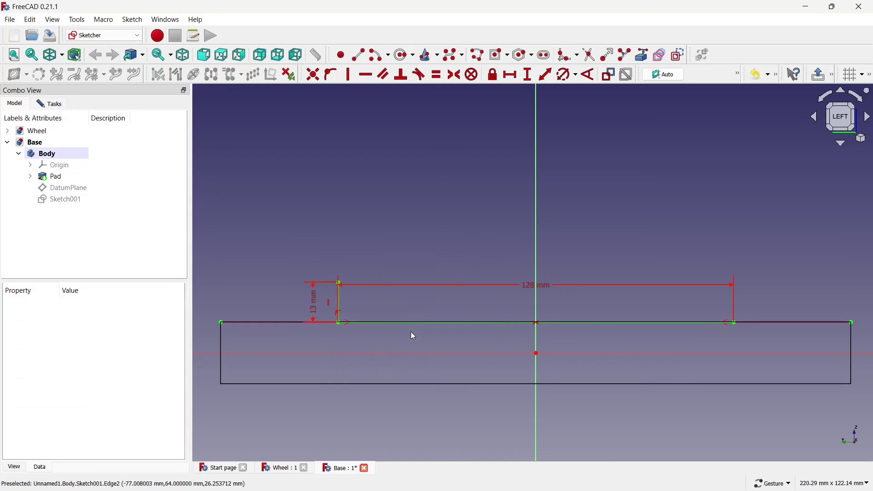
- Draw a vertical line up from the right end of the 128 mm line
click(358, 55)
scroll(769, 316, up, 2)
click(626, 324)
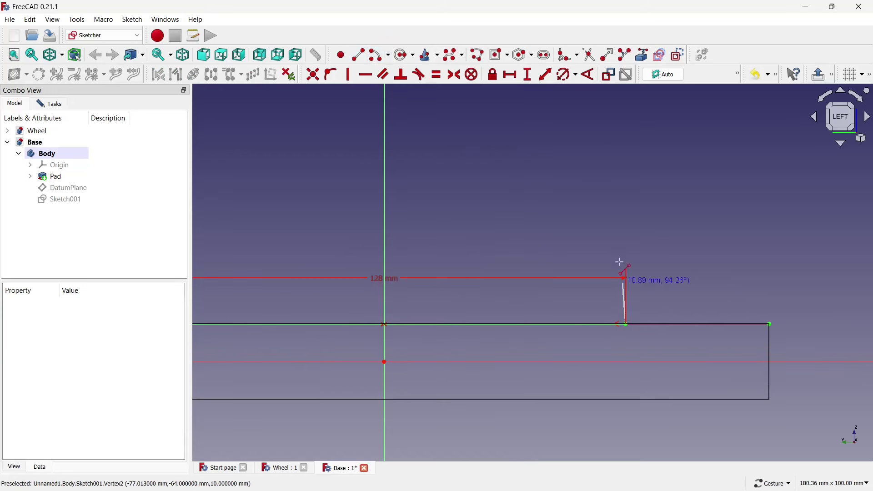
click(627, 241)
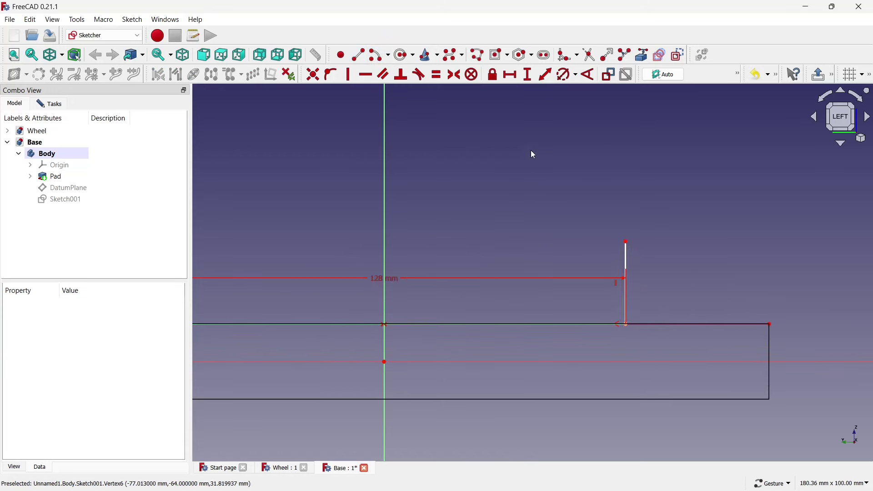
scroll(532, 153, down, 1)
- Make the right vertical line equal to the left 13 mm line
click(437, 74)
scroll(500, 173, down, 1)
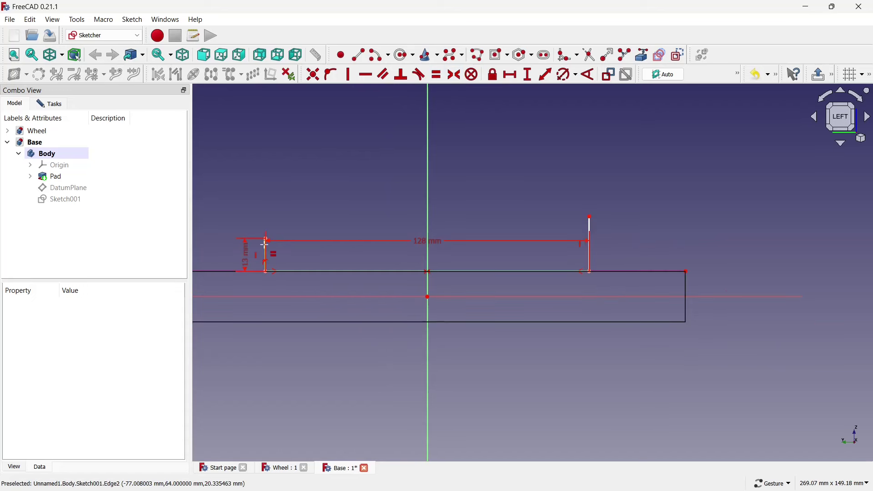
click(298, 237)
click(590, 230)
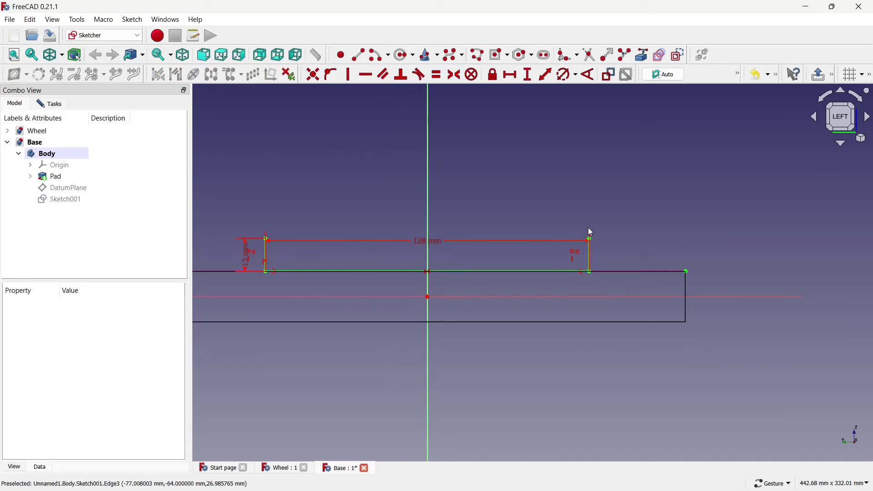
scroll(570, 300, down, 1)
scroll(554, 231, down, 2)
scroll(539, 221, up, 1)
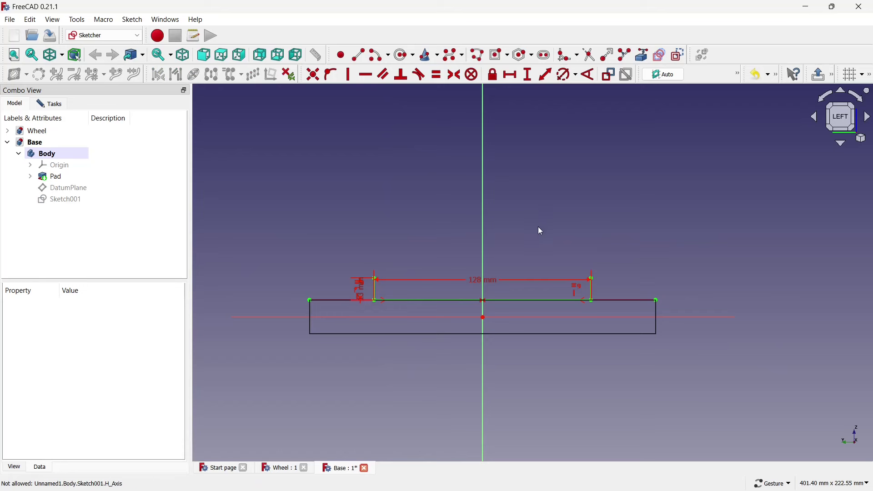
click(404, 55)
- Draw a circle on the vertical axis and constrain its diameter to 70 mm
scroll(447, 184, down, 2)
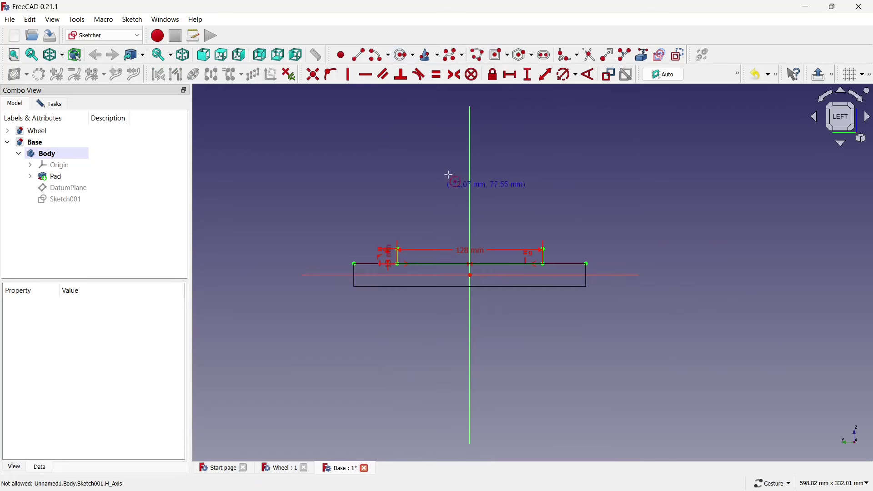
scroll(484, 181, up, 2)
click(474, 174)
click(453, 146)
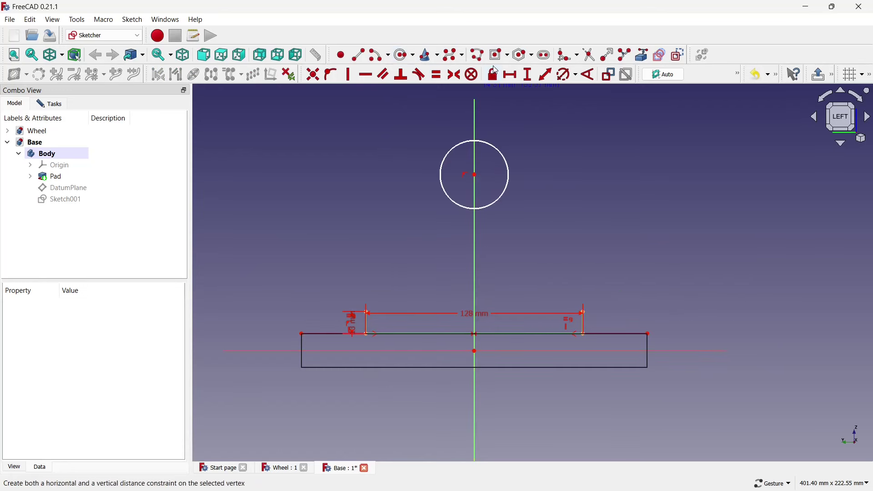
click(499, 151)
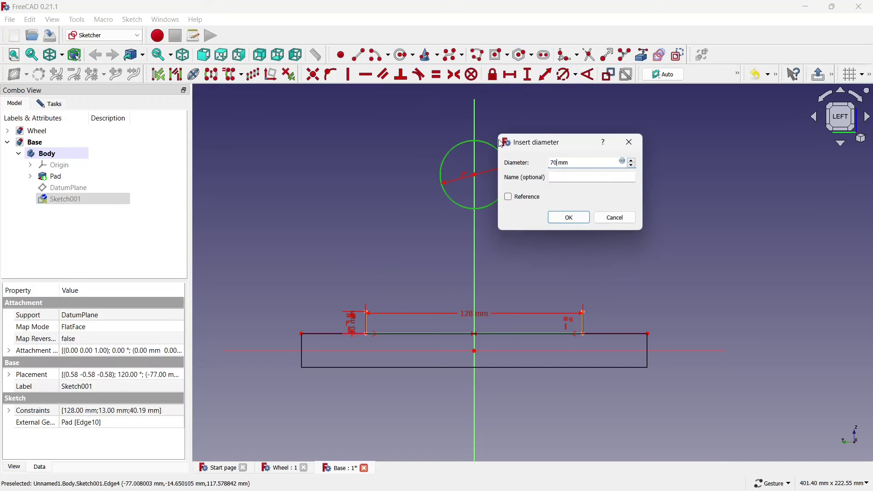
click(555, 214)
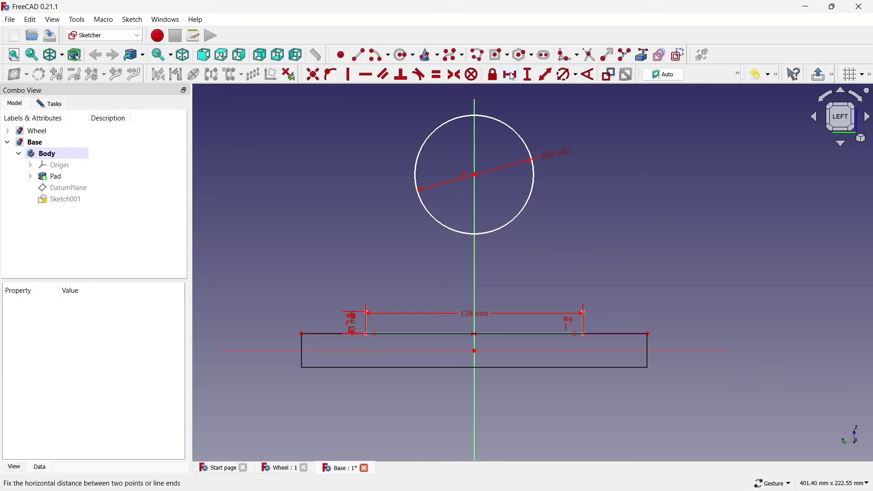
- Constrain the circle's centre 105 mm above the base line
click(528, 75)
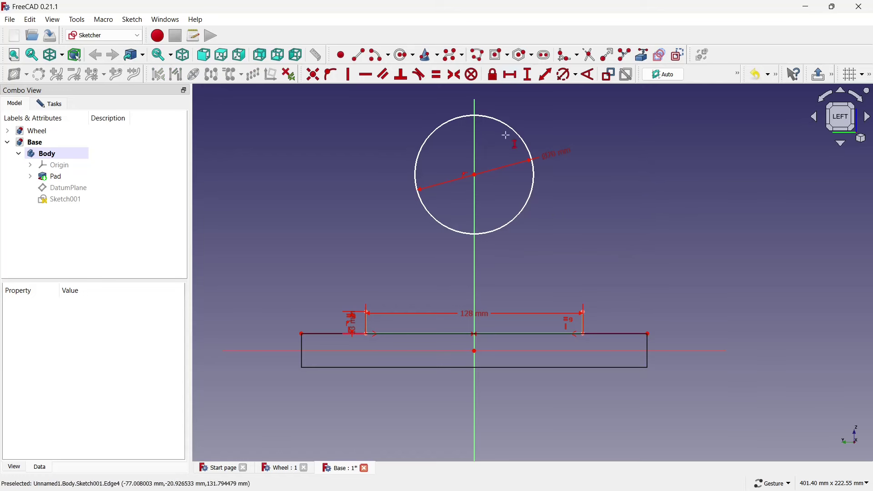
click(476, 175)
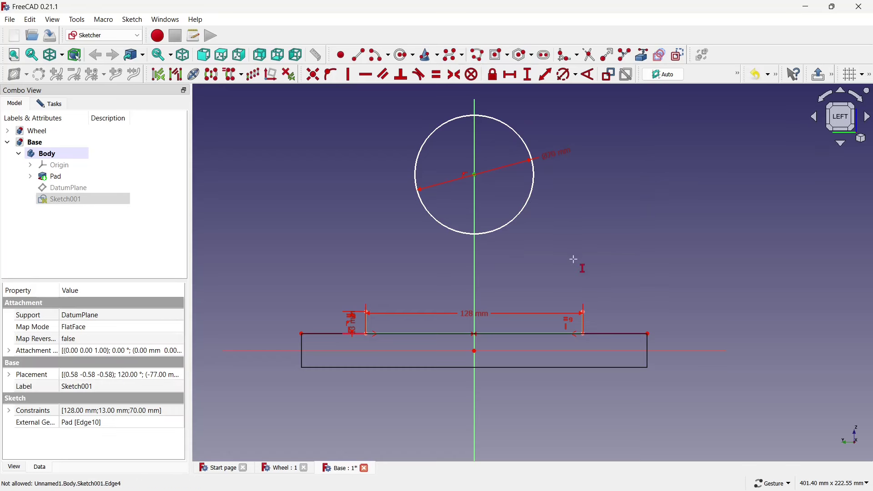
click(584, 333)
text(105)
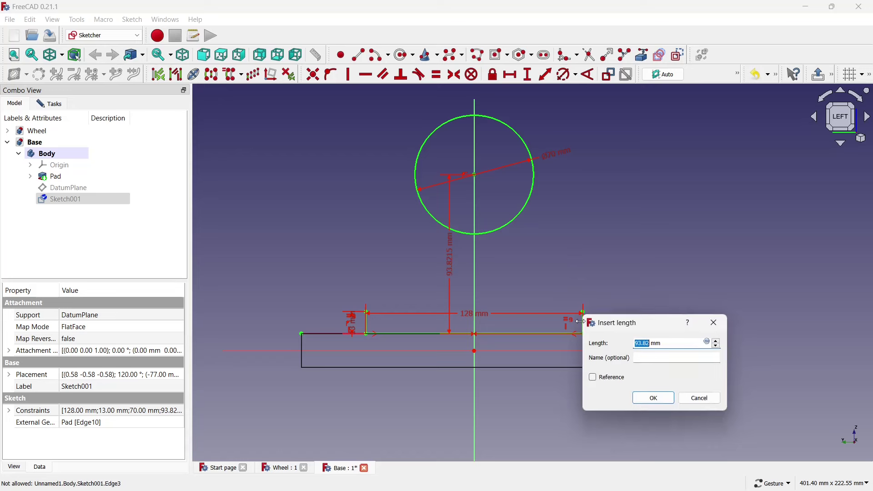
click(652, 399)
scroll(541, 314, down, 1)
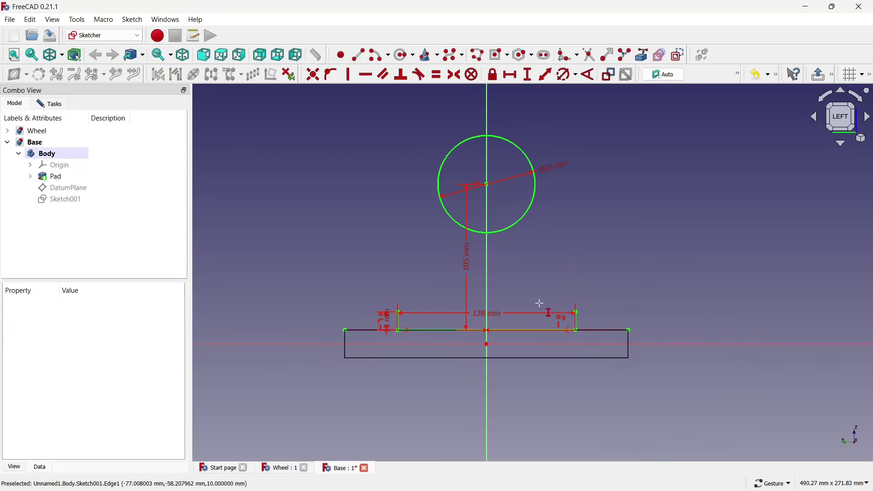
scroll(522, 137, up, 2)
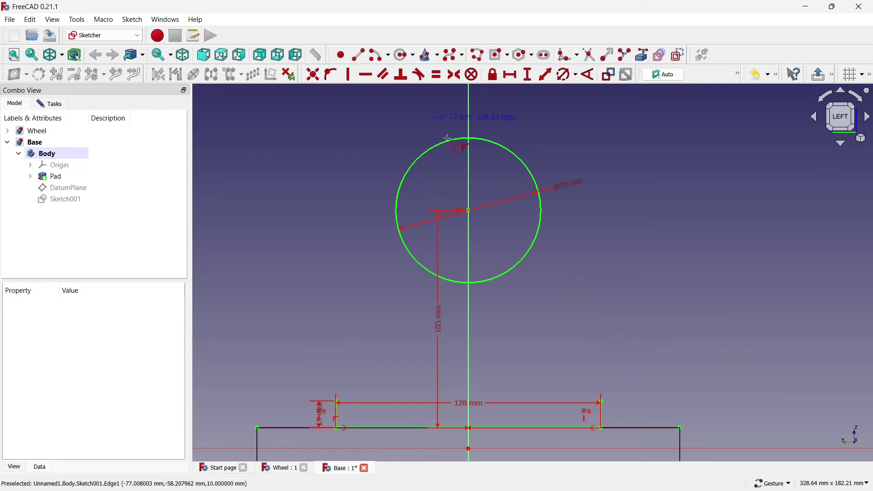
scroll(470, 213, up, 2)
- Add a concentric Ø10 mm circle at the big circle's centre
click(471, 213)
click(459, 188)
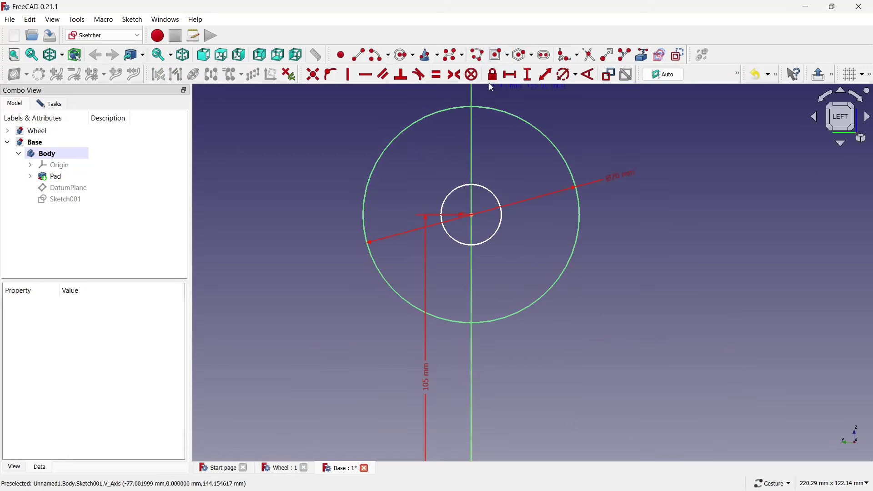
click(567, 74)
click(478, 185)
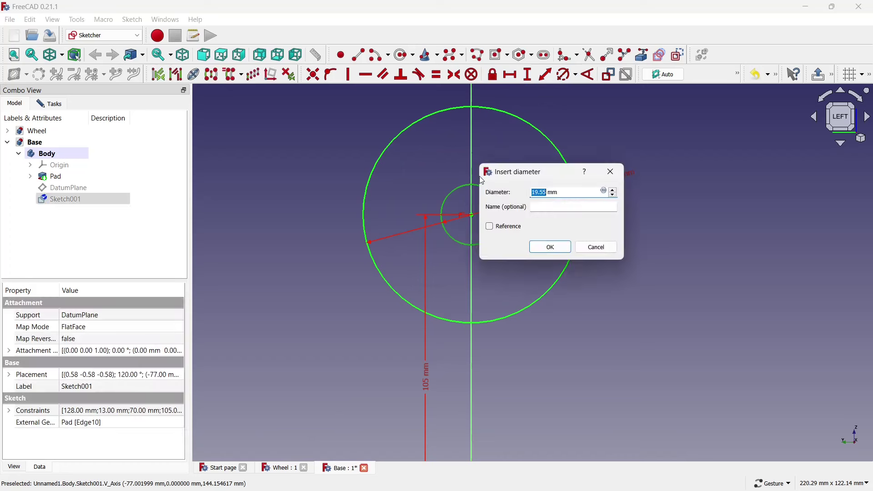
text(10)
click(545, 248)
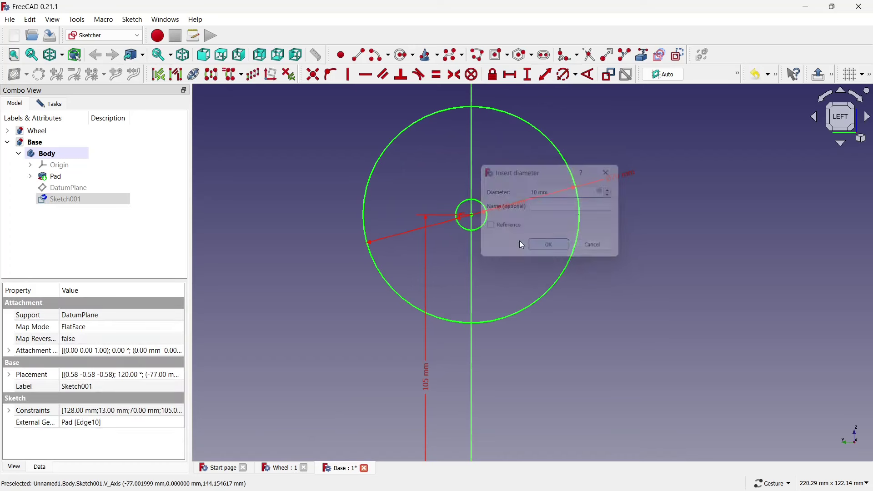
scroll(482, 232, down, 1)
scroll(472, 216, down, 1)
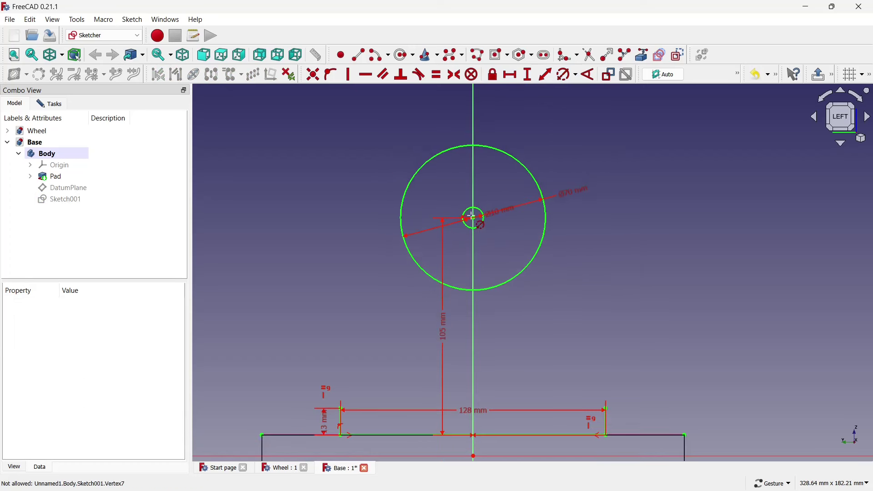
scroll(473, 218, down, 1)
scroll(445, 260, down, 1)
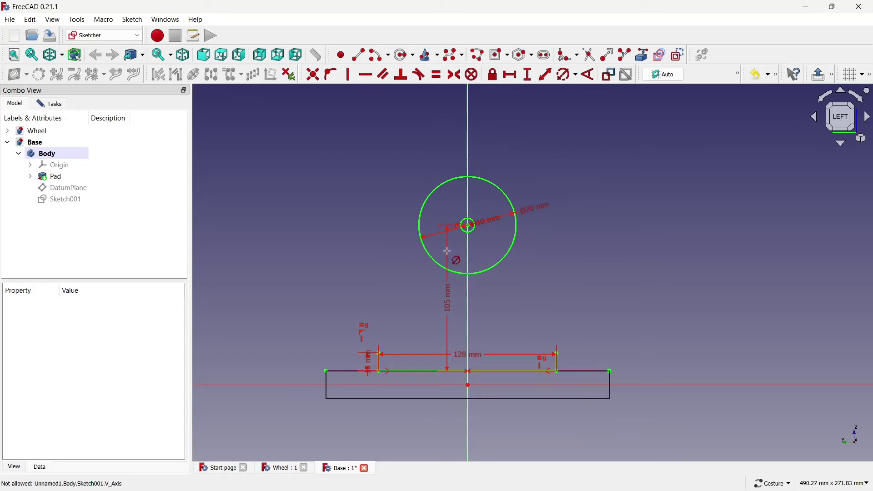
scroll(437, 304, up, 1)
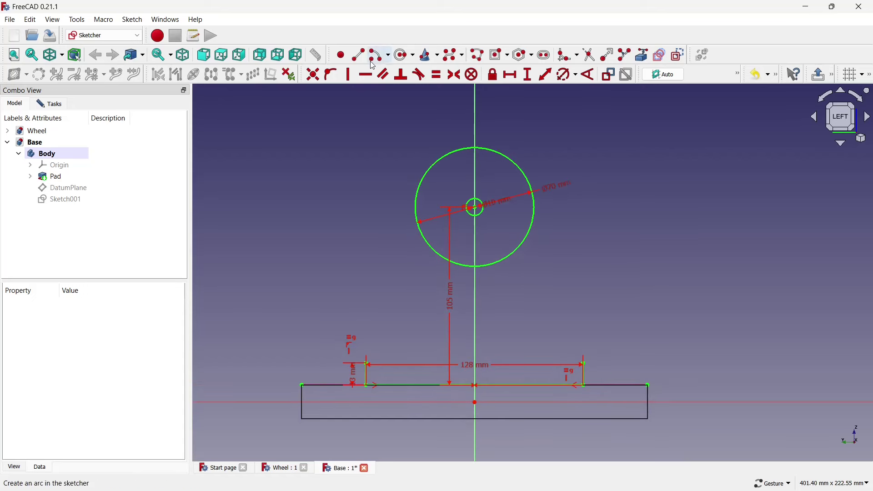
- Draw a slanted line from the left upright's top, tangent to the Ø70 circle
click(380, 55)
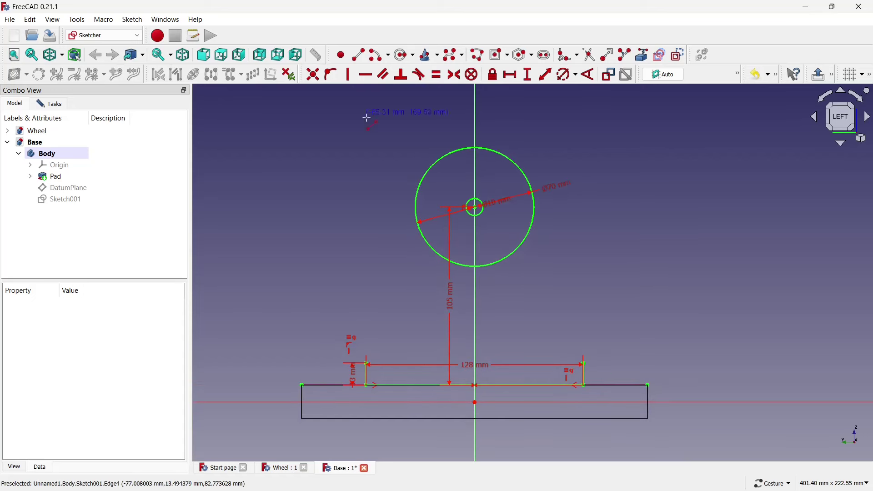
click(366, 363)
click(417, 197)
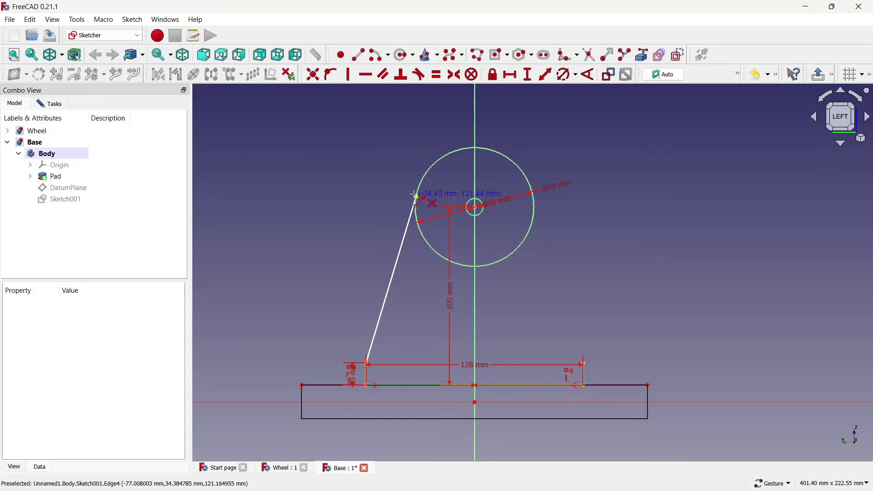
click(427, 177)
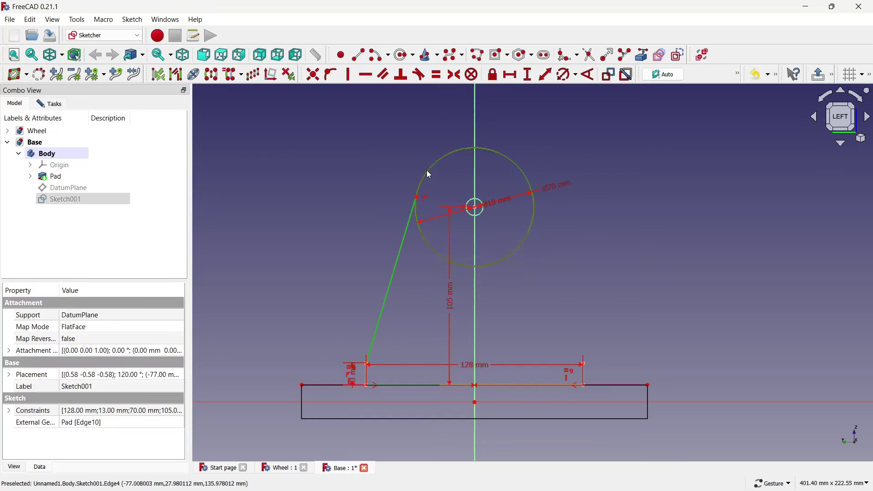
click(419, 74)
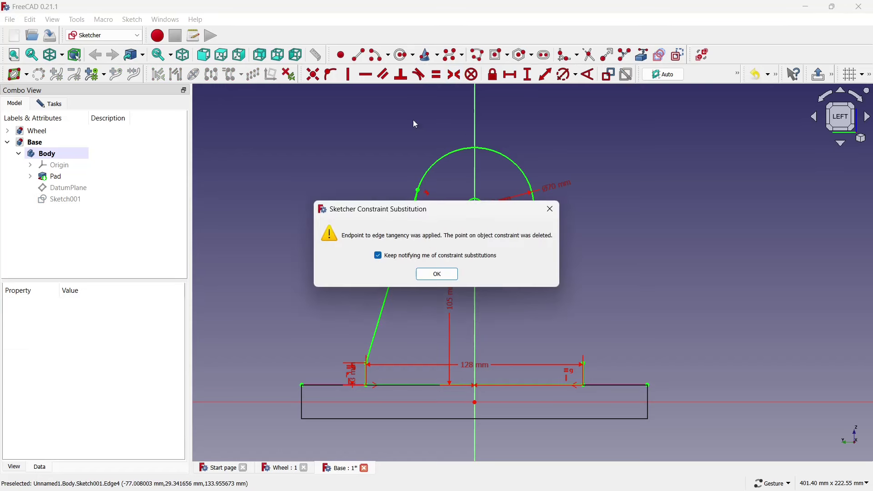
click(434, 274)
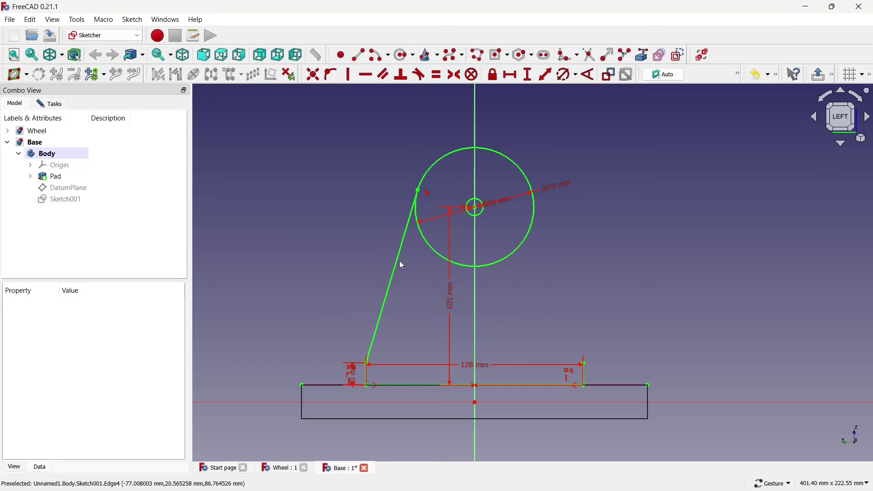
- Mirror the slanted line about the vertical axis and trim the circle's lower arc
click(394, 278)
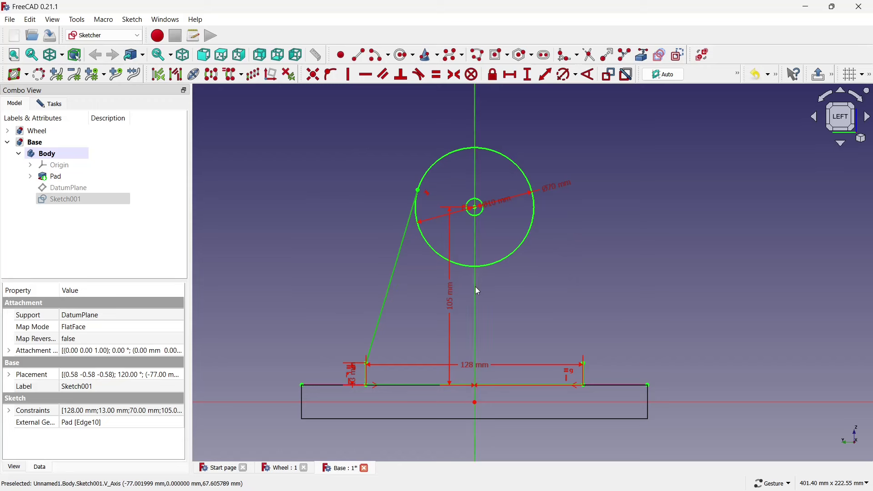
click(211, 74)
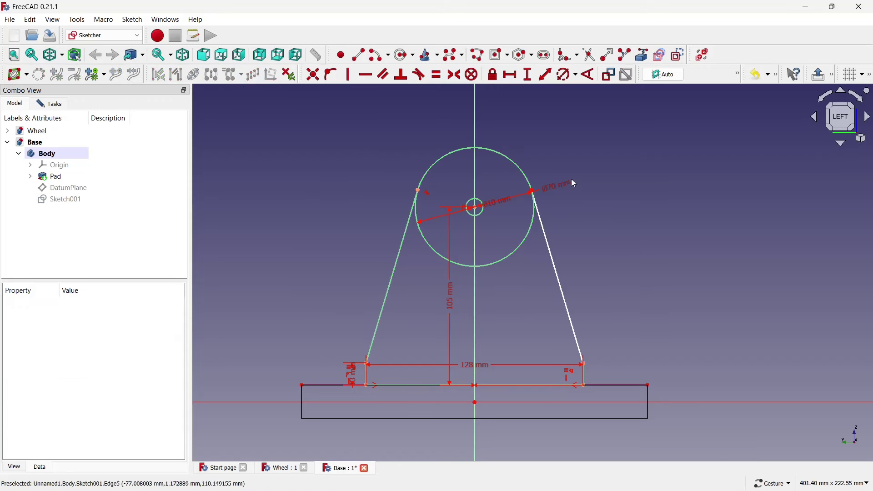
click(590, 55)
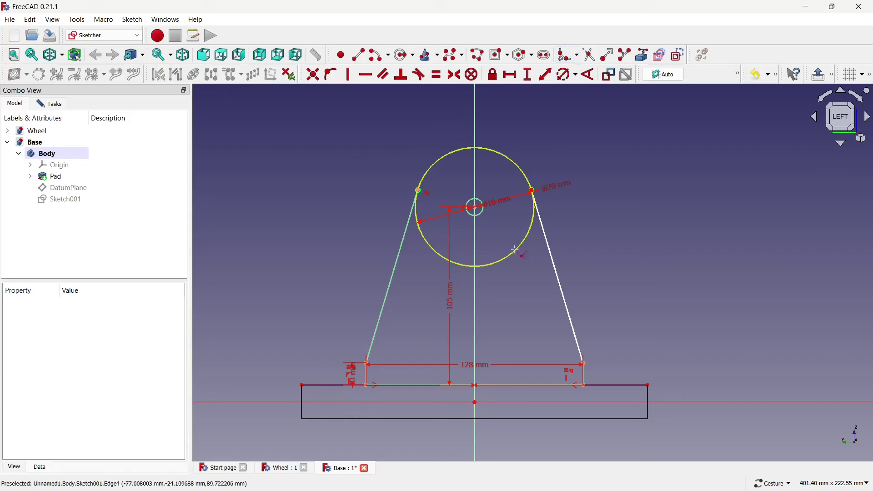
click(514, 249)
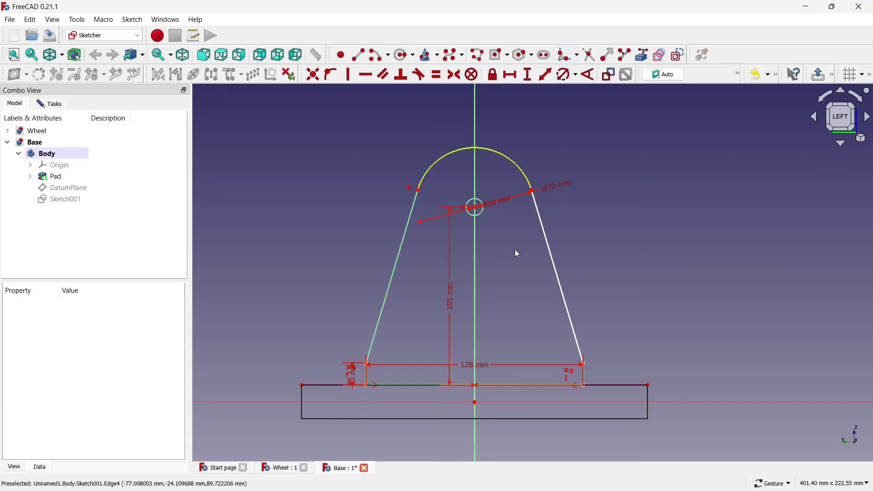
click(550, 250)
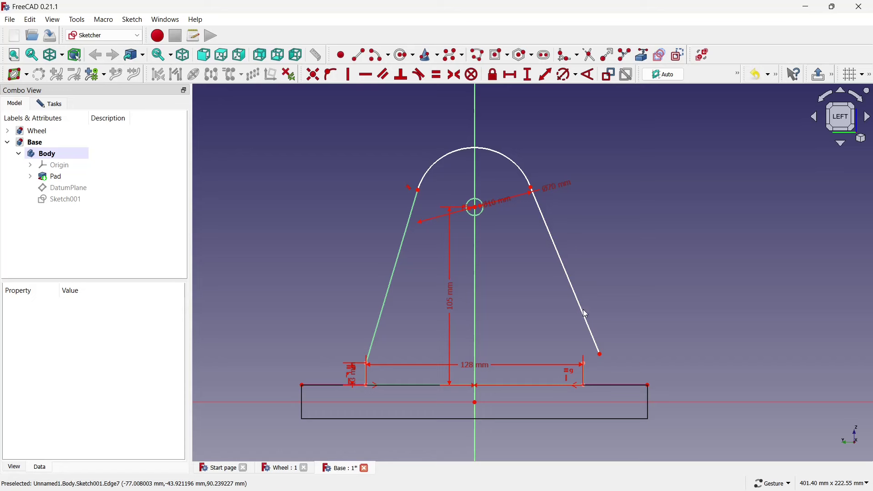
- Reattach the right slanted line's lower endpoint to the base upright
click(601, 354)
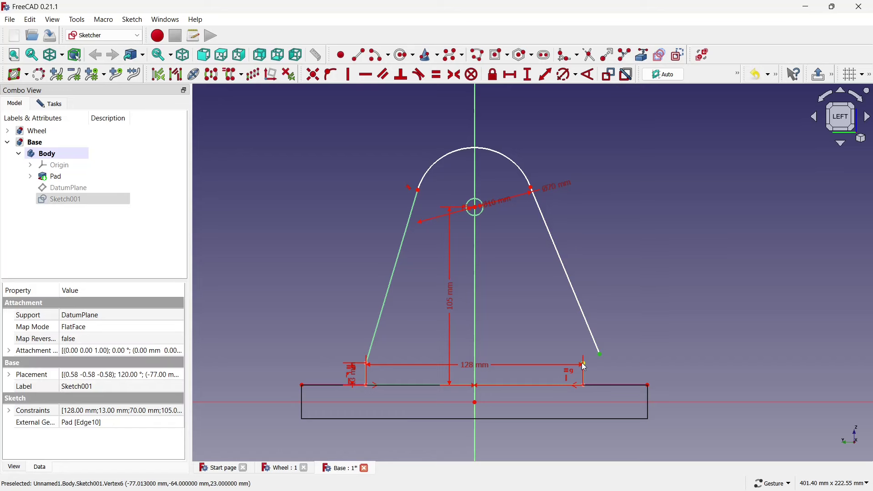
click(330, 80)
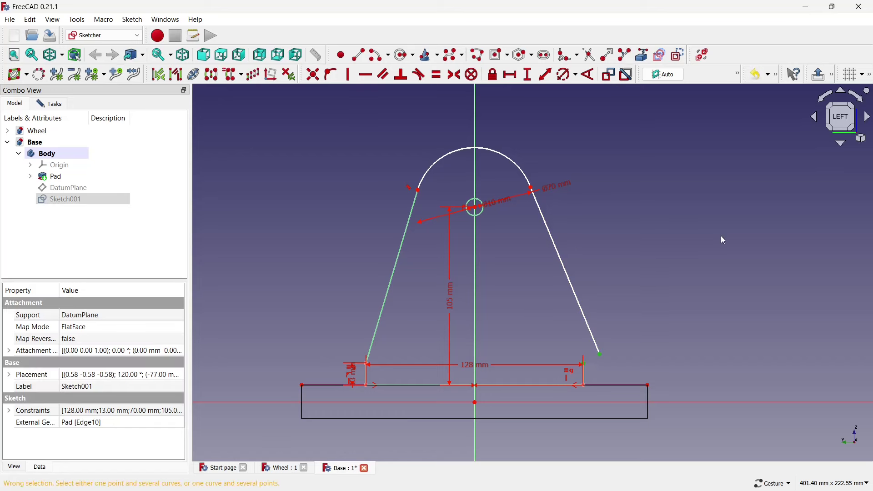
click(615, 346)
click(600, 354)
click(313, 74)
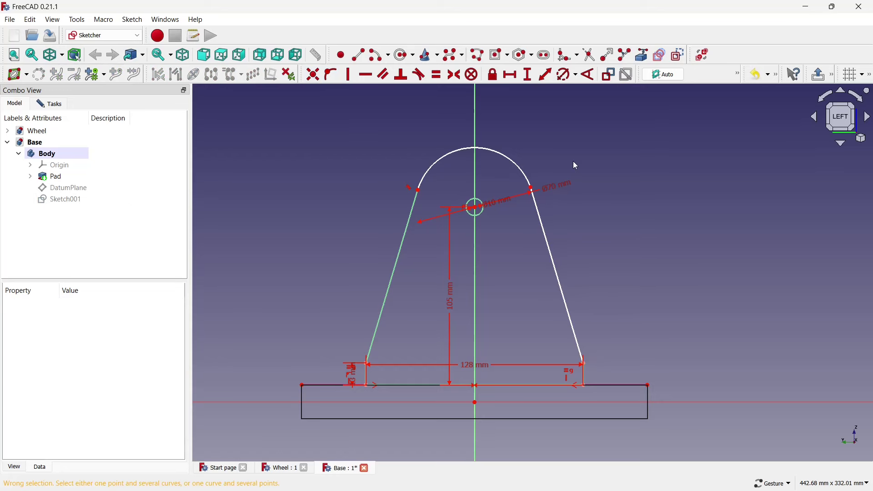
- Make the right slanted line tangent to the trimmed arc
click(539, 205)
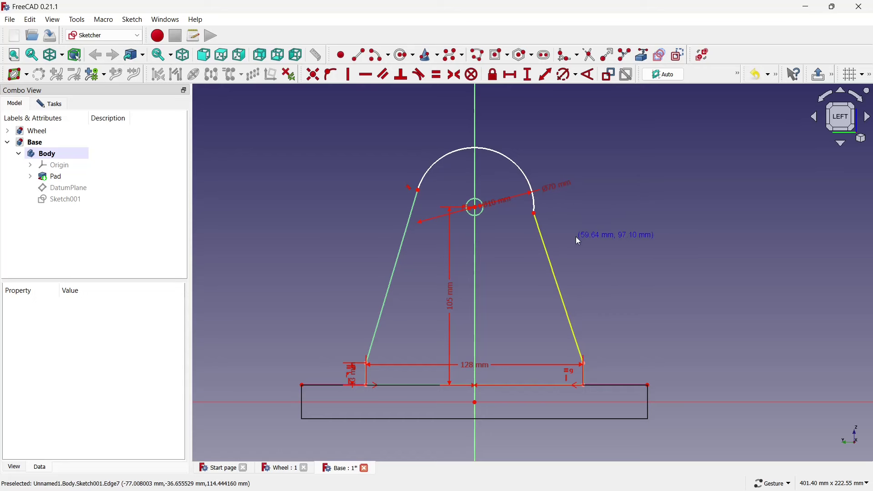
drag(559, 184, 535, 207)
click(536, 205)
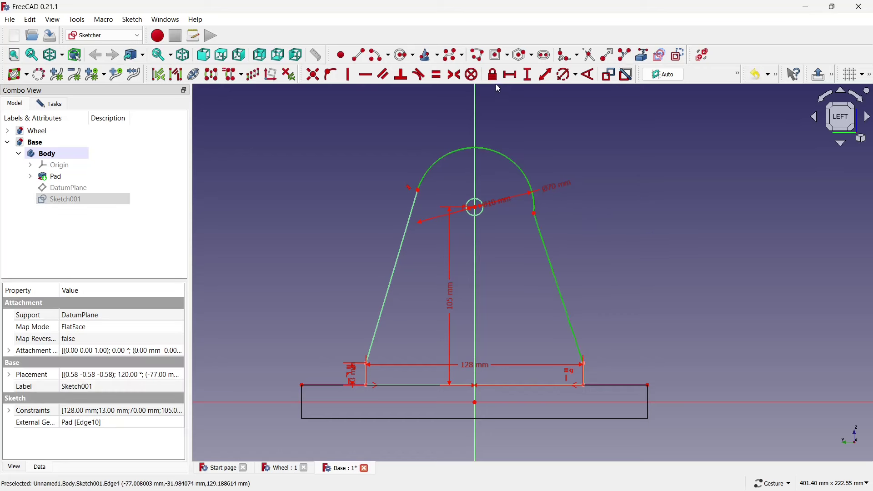
click(423, 77)
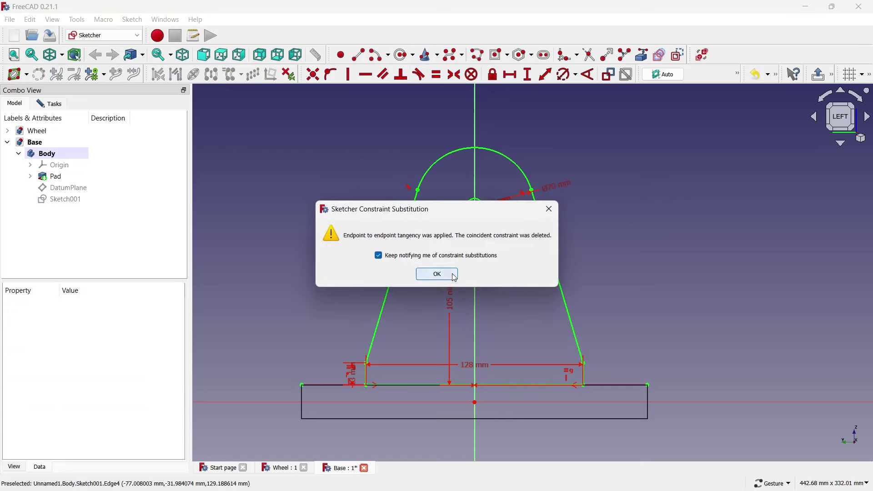
click(449, 274)
scroll(527, 180, up, 3)
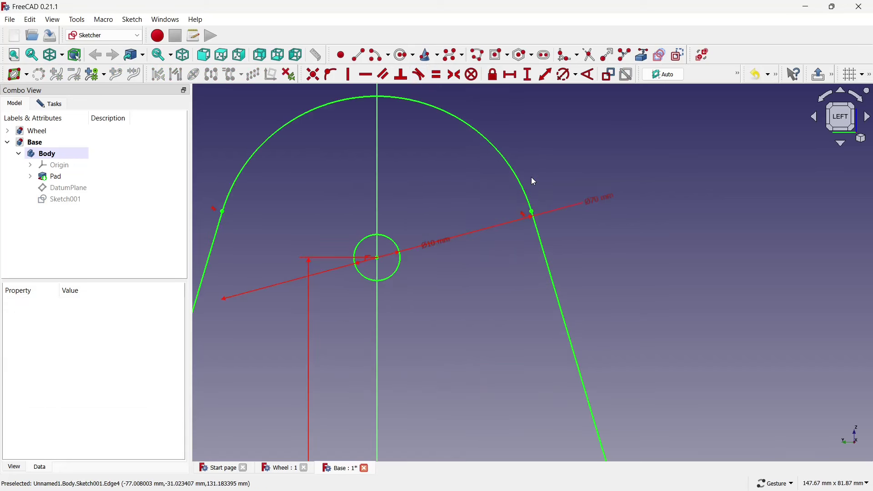
scroll(527, 180, down, 2)
scroll(528, 179, down, 3)
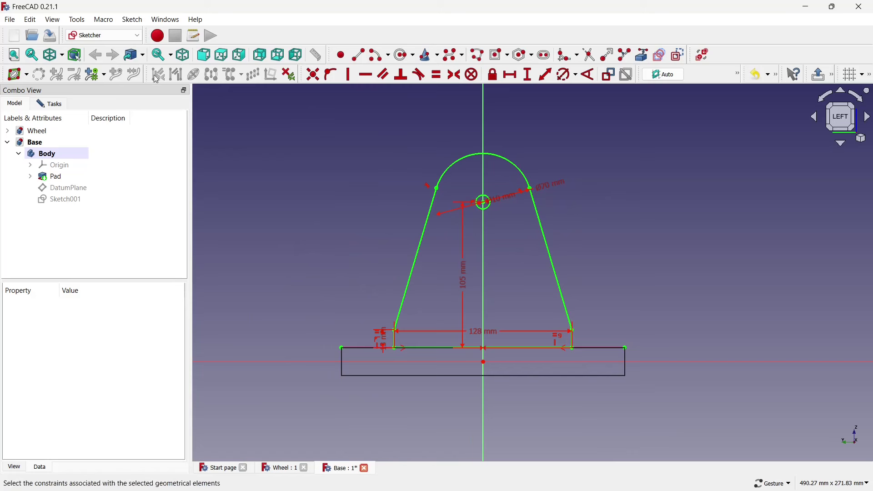
- Switch the draw style to As Is and close Sketch001
click(62, 56)
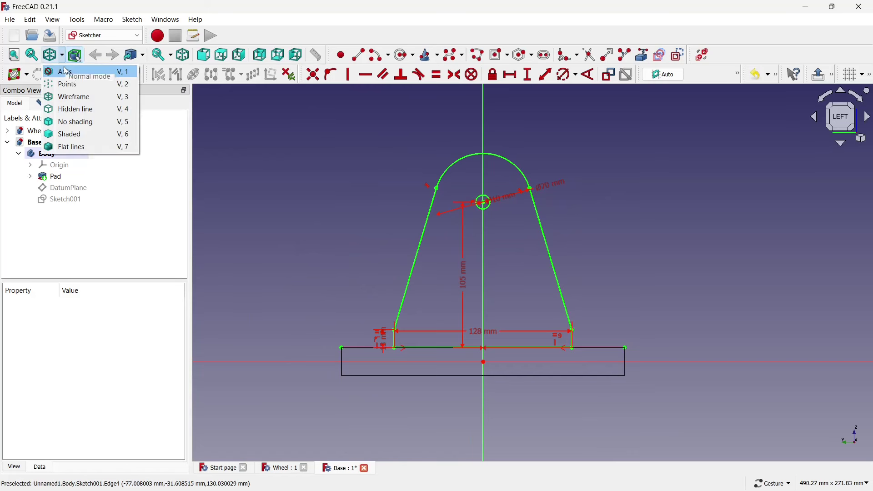
click(107, 72)
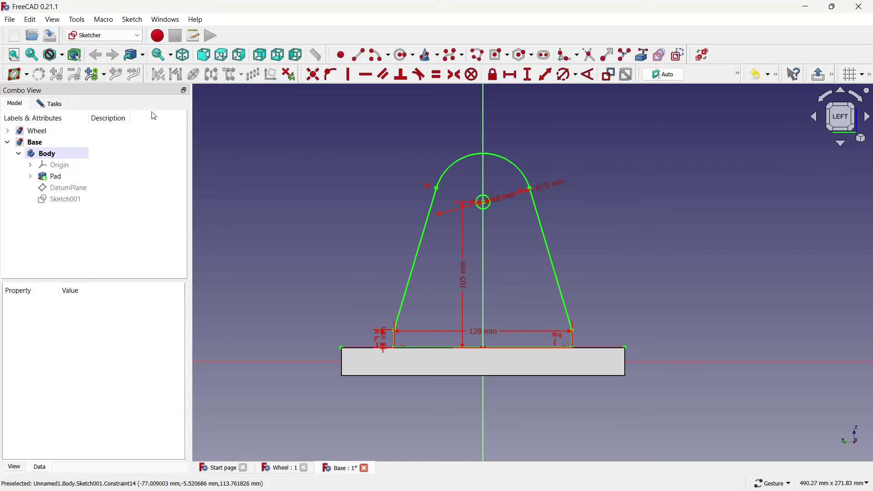
click(54, 101)
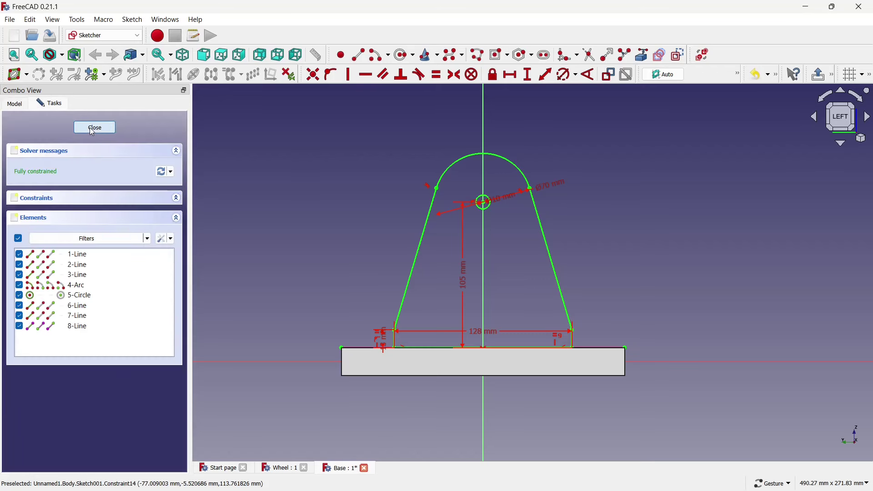
click(93, 129)
- Pad Sketch001 20 mm in the reversed direction to create Pad001
click(147, 74)
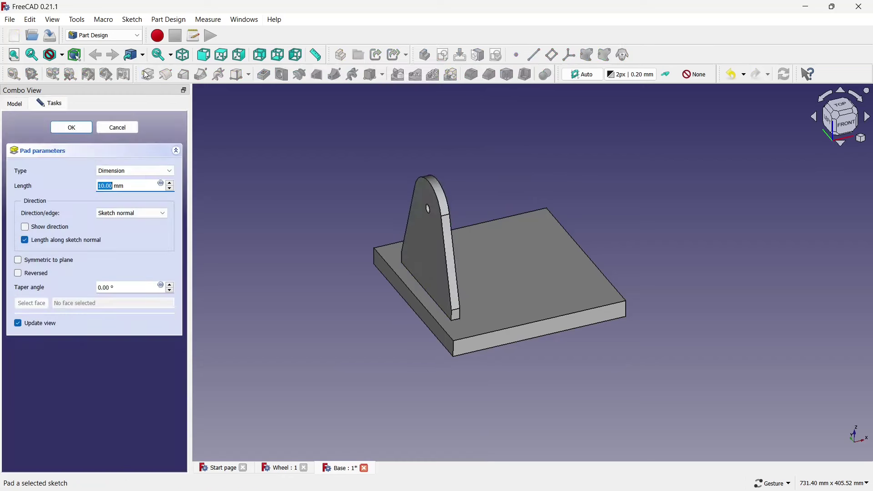
click(19, 273)
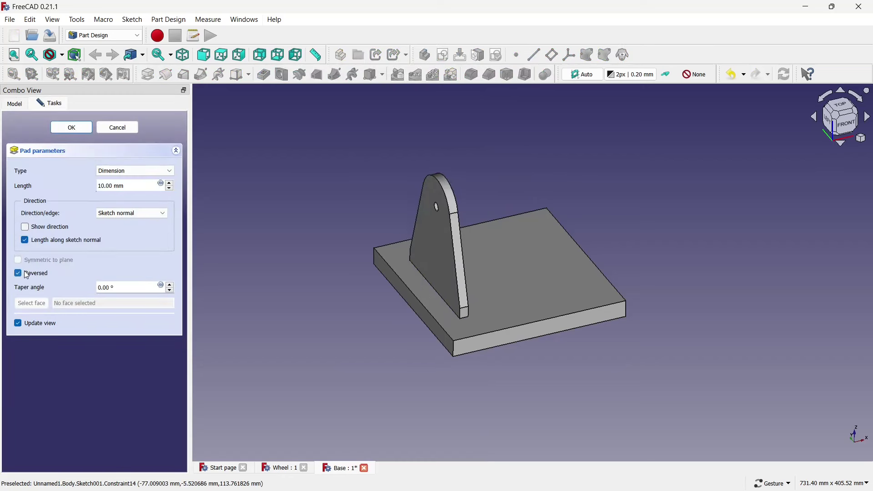
text(20)
click(29, 273)
click(29, 273)
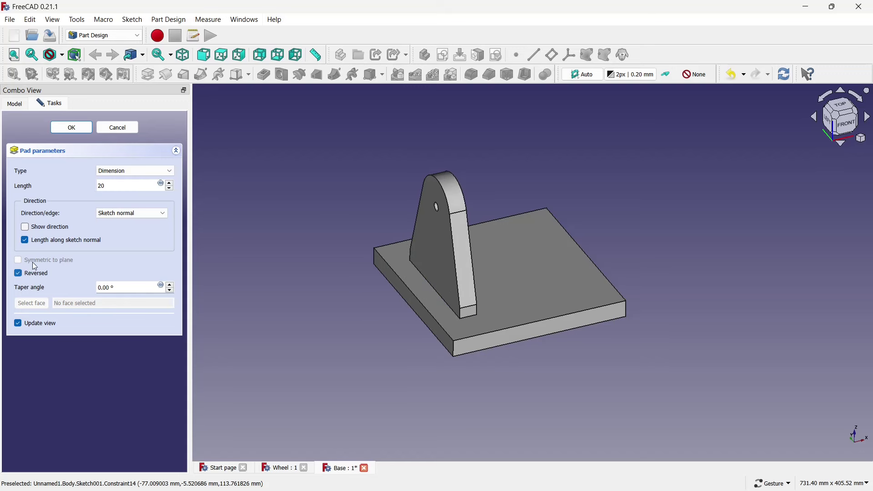
click(72, 129)
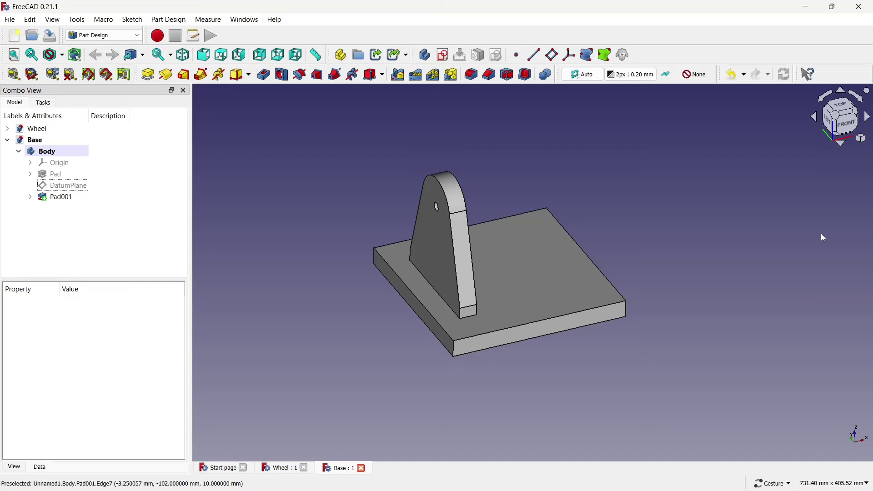
- Start a sketch on the base plate's top face and draw a circle on the horizontal axis
click(579, 274)
click(444, 62)
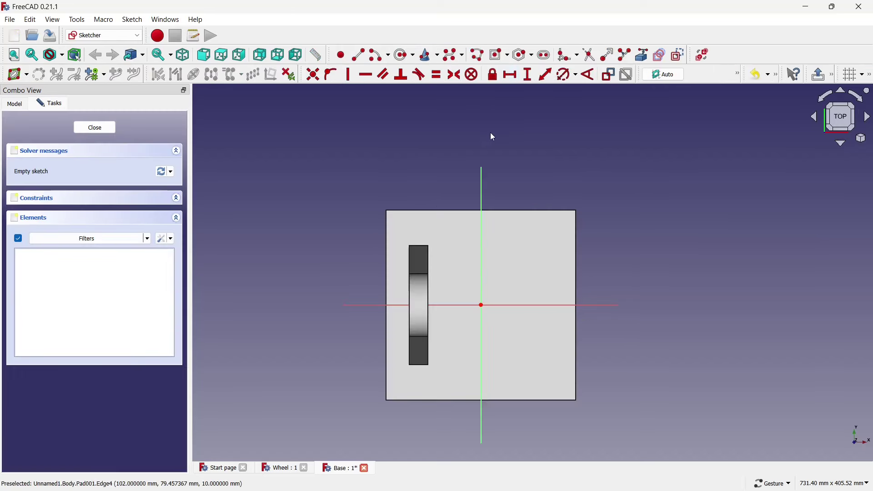
click(401, 55)
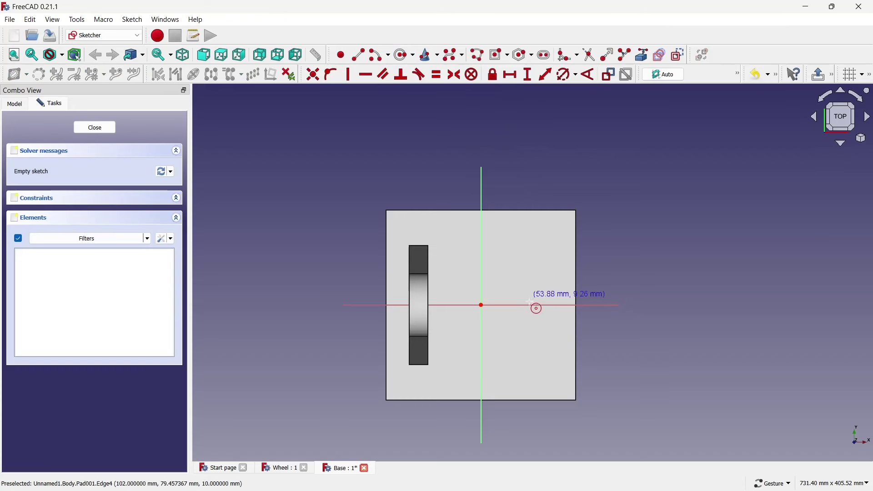
click(526, 304)
click(526, 277)
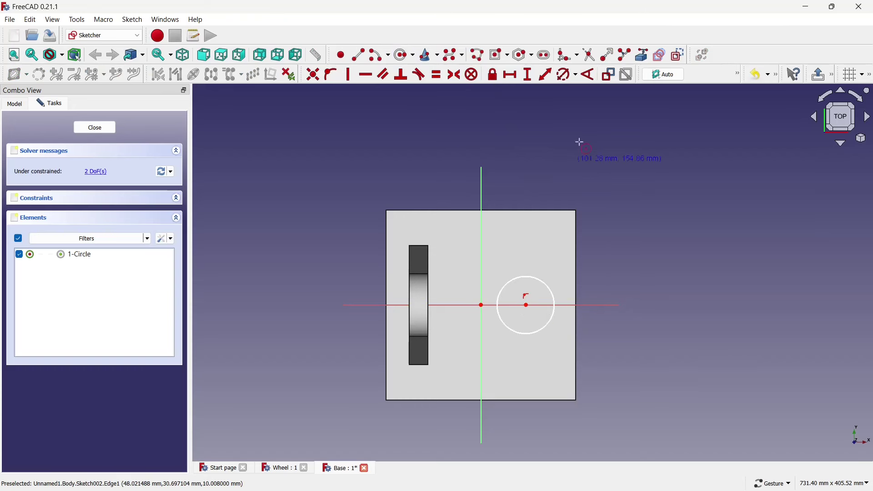
- Place the circle centre 74 mm from the base's top-right corner and give it Ø70 mm
click(641, 55)
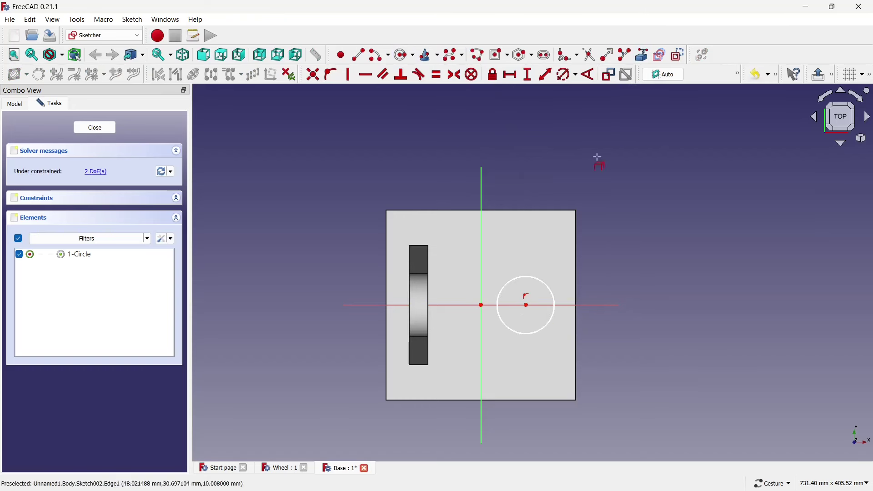
click(576, 230)
scroll(650, 236, up, 2)
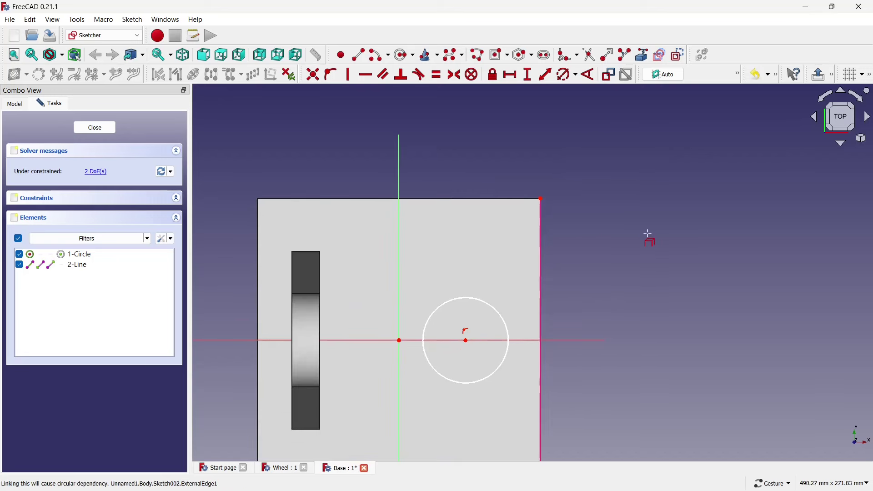
click(510, 75)
click(466, 340)
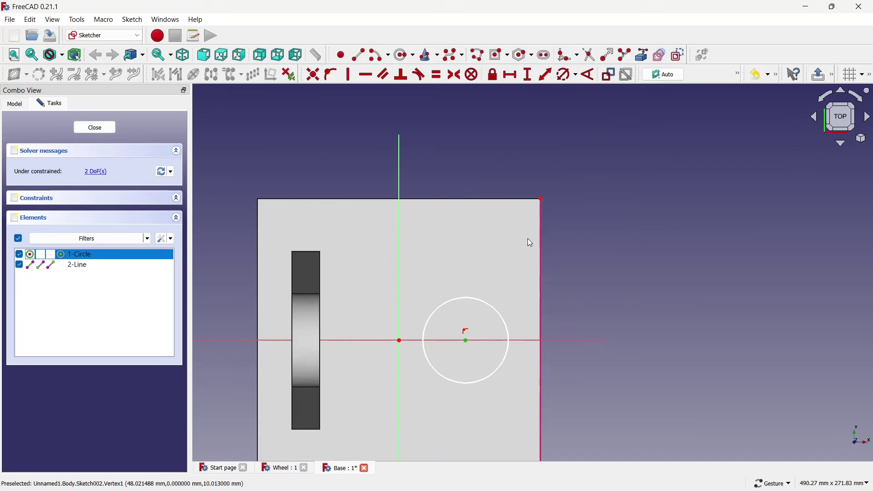
click(542, 197)
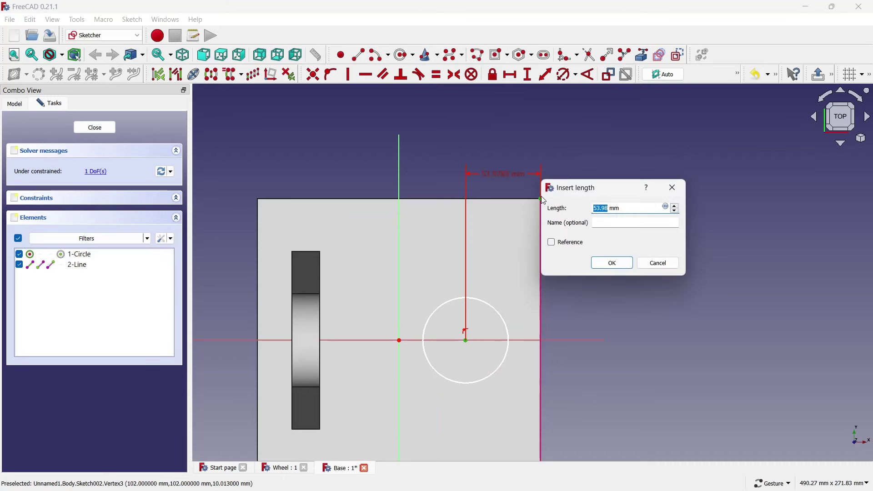
click(610, 267)
click(567, 74)
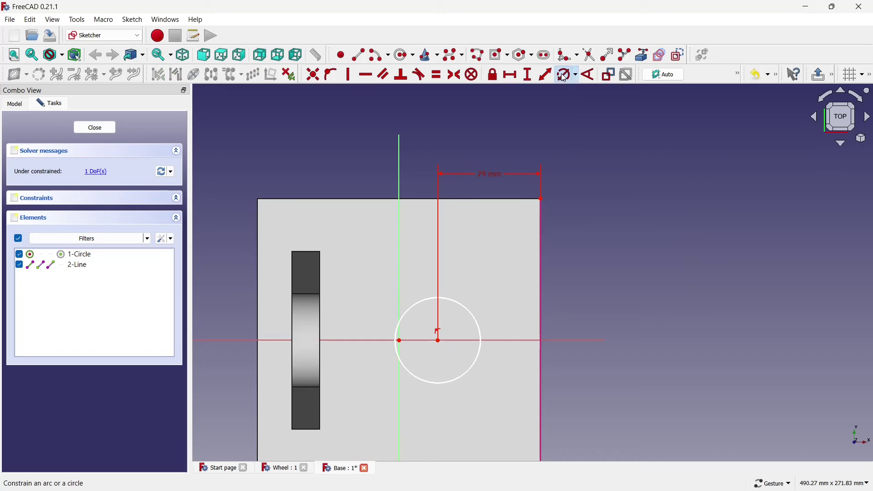
click(464, 303)
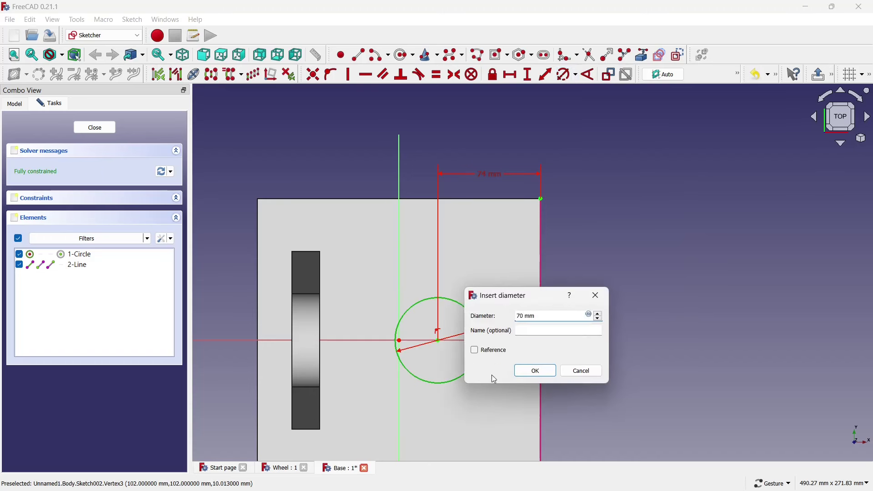
click(535, 372)
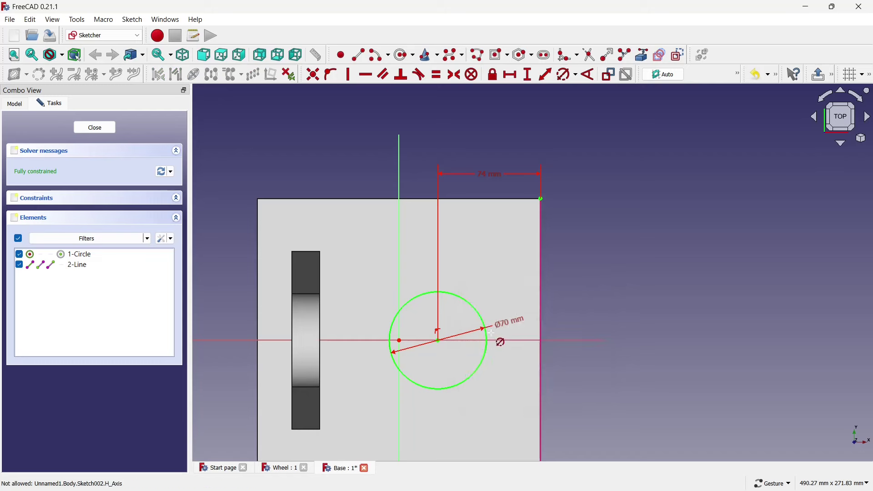
- Add a concentric Ø10 mm circle and close Sketch002
click(404, 54)
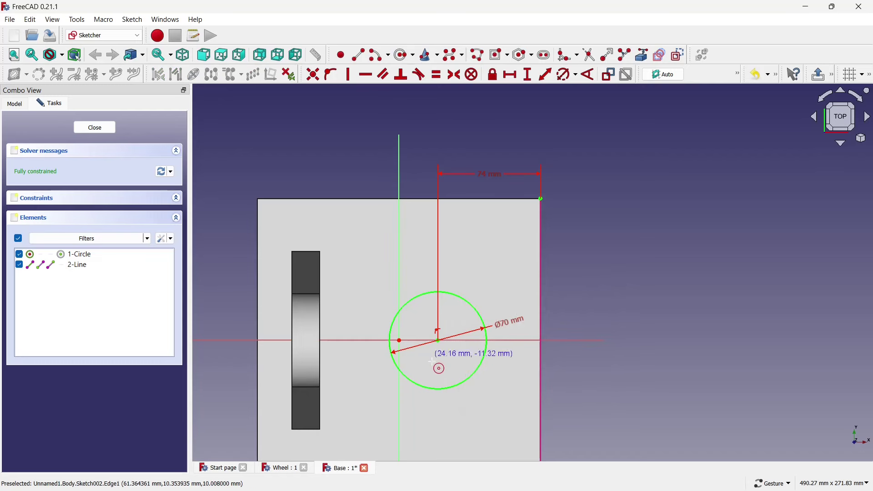
scroll(438, 366, up, 2)
click(439, 336)
click(442, 305)
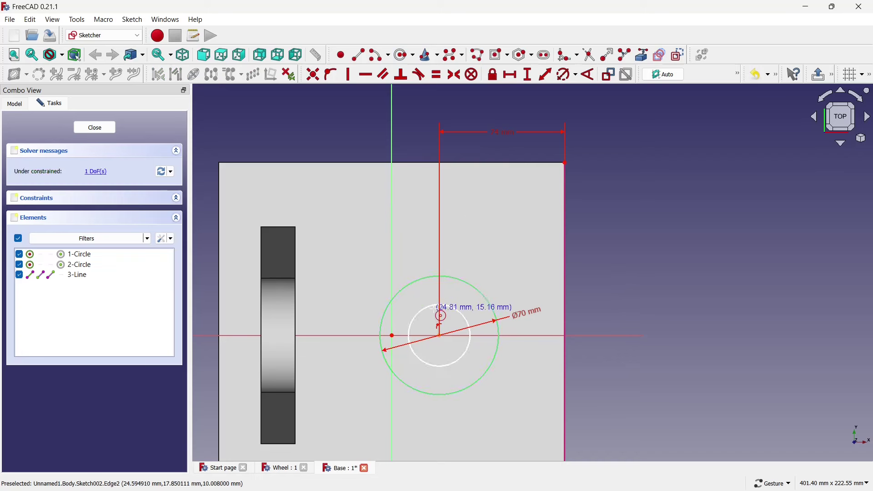
click(565, 82)
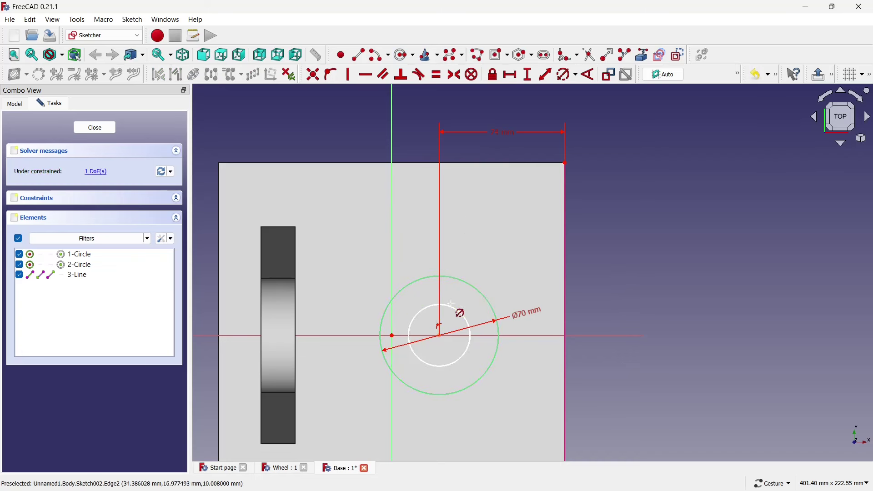
click(460, 314)
text(10)
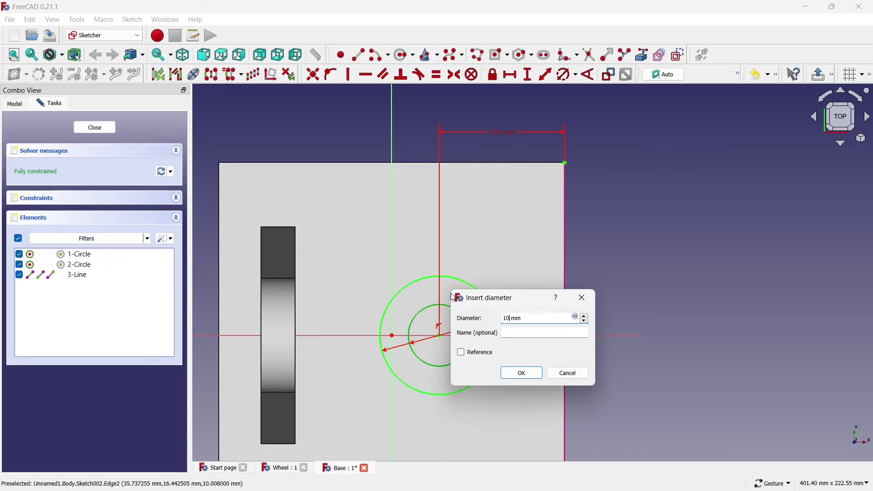
click(511, 372)
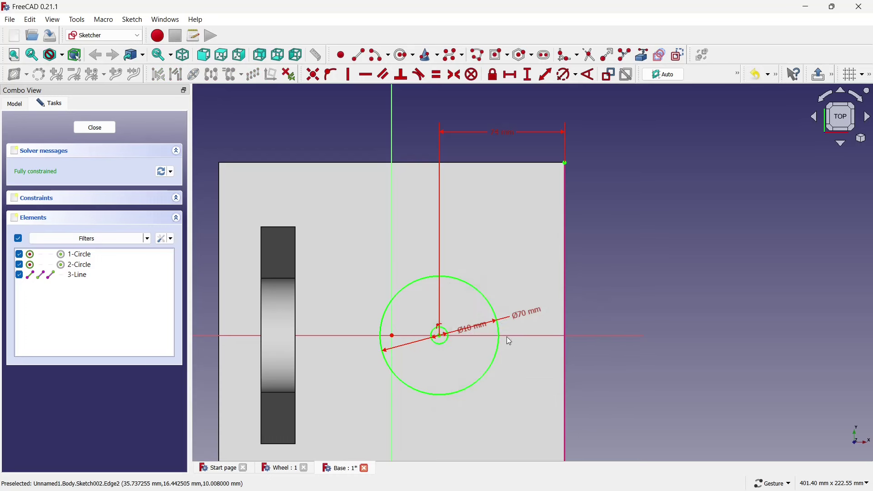
scroll(544, 317, down, 1)
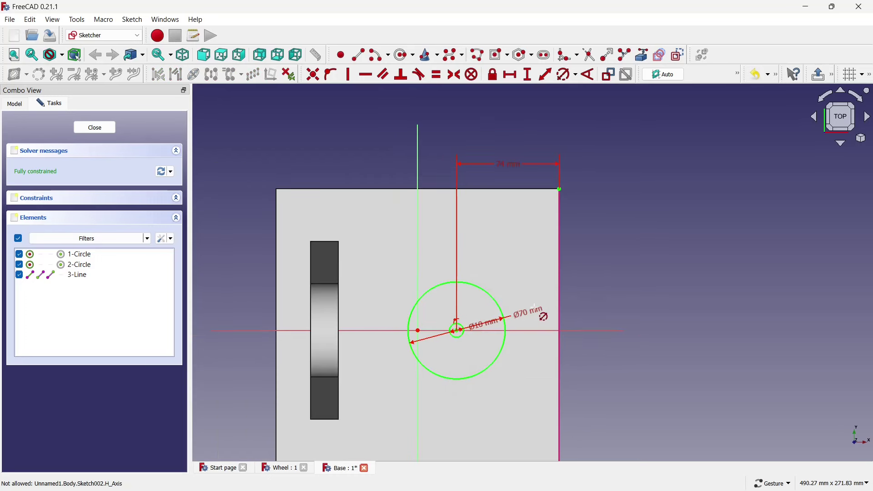
scroll(544, 317, down, 1)
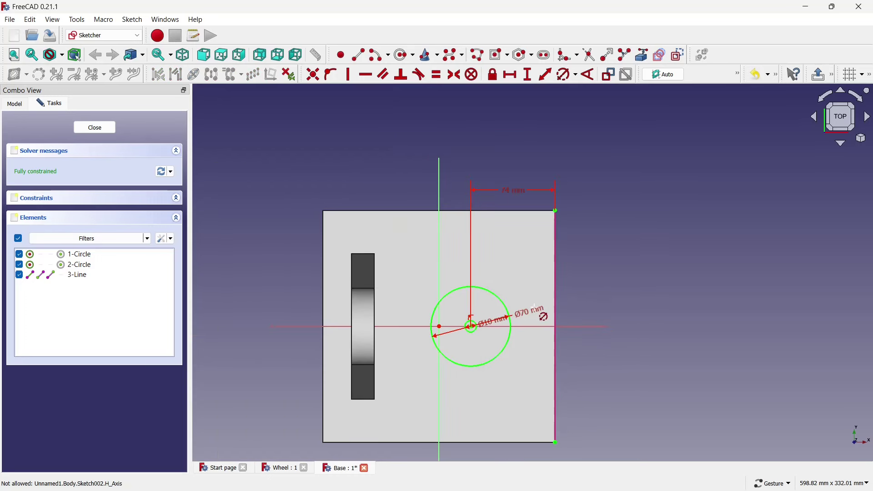
click(94, 127)
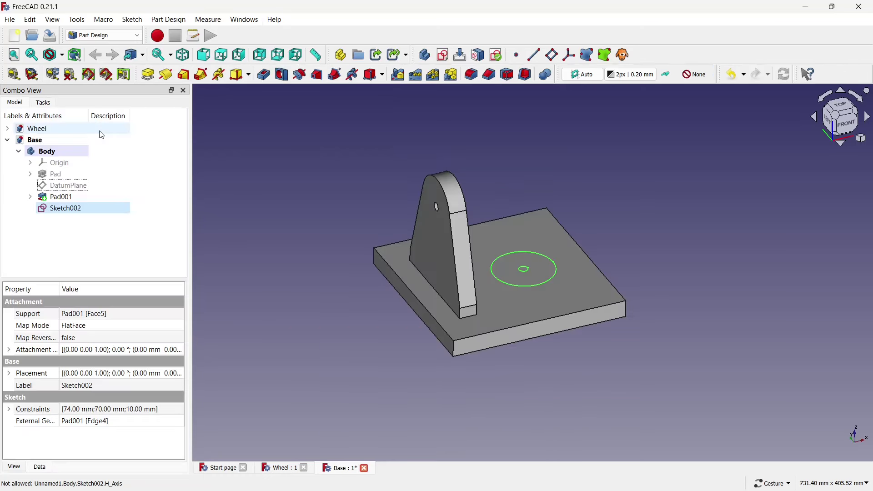
- Pad Sketch002 20 mm upward into a round boss with a centre hole
click(152, 79)
text(20)
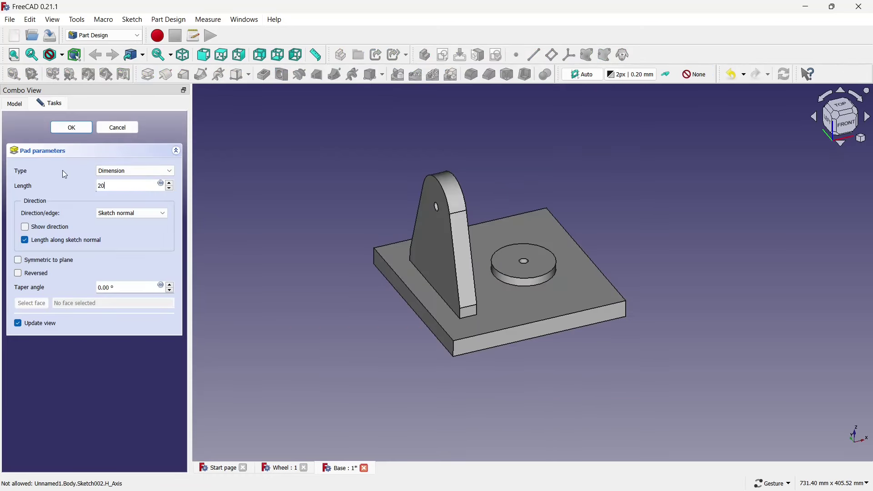
click(71, 128)
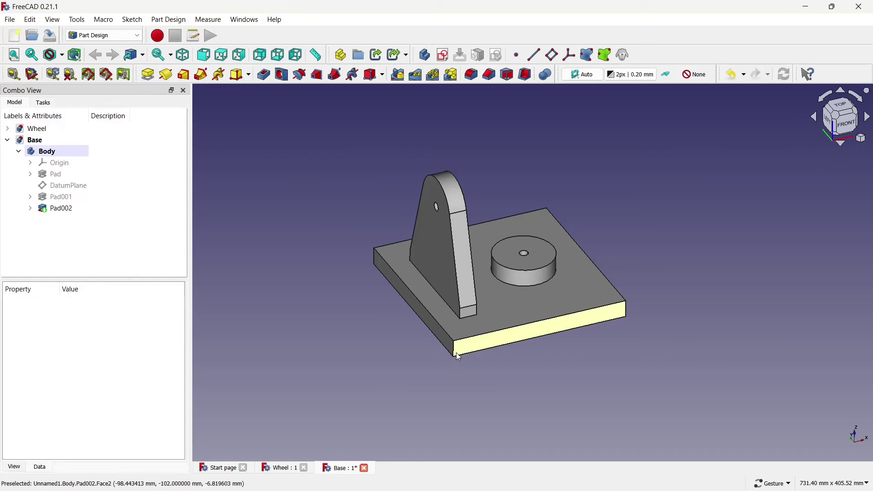
- Select the base plate's vertical corner edges, orbiting to reach them
click(454, 348)
ctrl+click(626, 310)
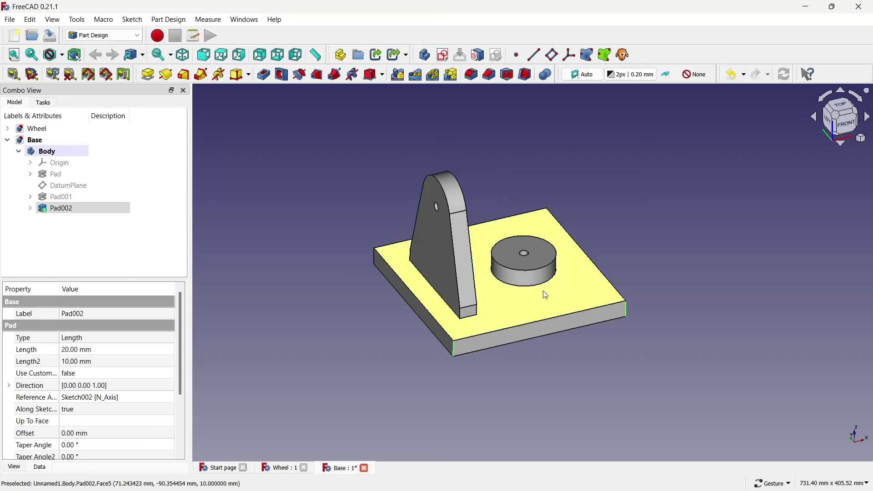
mouse_move(773, 380)
mouse_down()
mouse_move(641, 380)
mouse_move(611, 297)
mouse_up()
scroll(587, 345, down, 3)
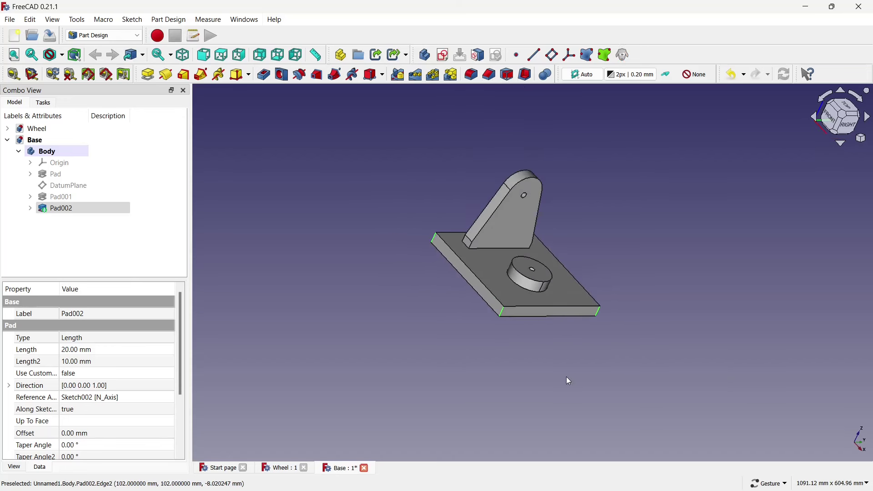
- Fillet the base plate's vertical corners with a 10 mm radius and save the Base document
click(473, 76)
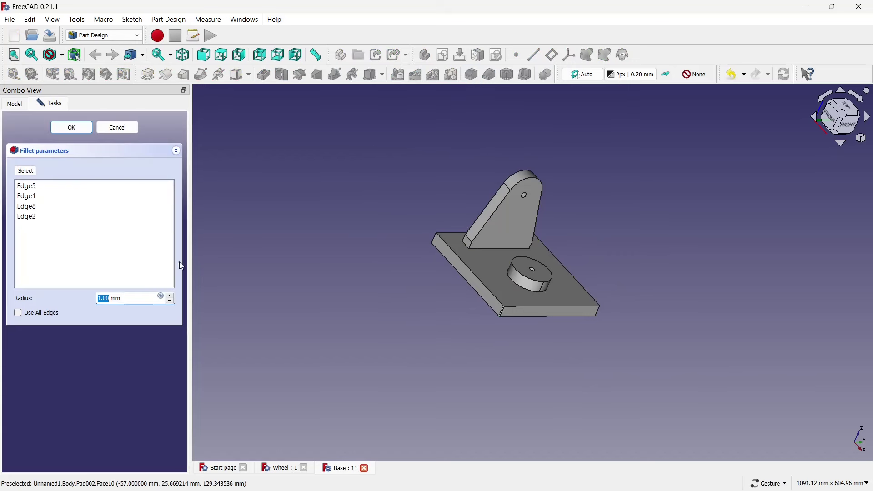
key(ctrl+a)
text(10)
click(81, 129)
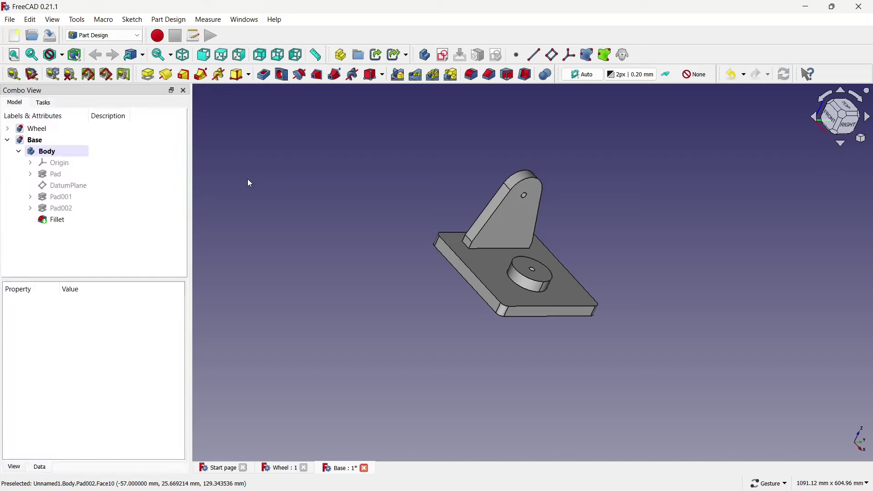
mouse_move(363, 214)
mouse_down()
mouse_move(339, 230)
mouse_move(543, 209)
mouse_up()
scroll(546, 214, up, 1)
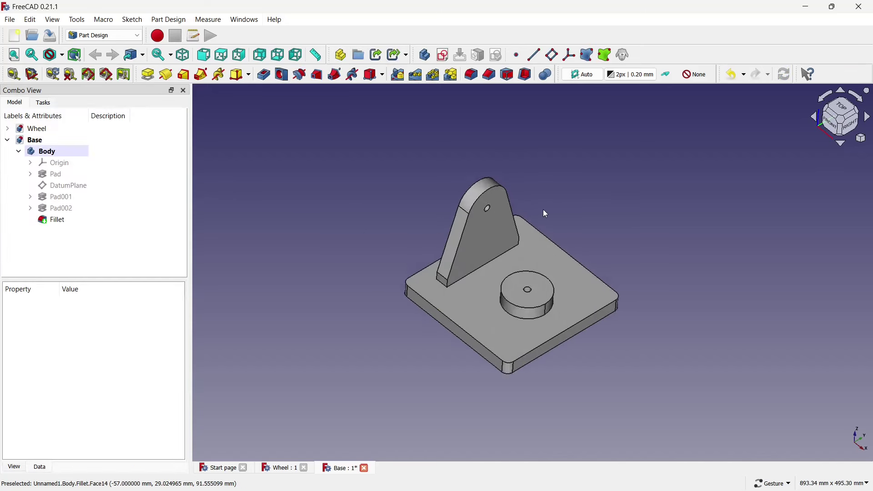
key(ctrl+s)
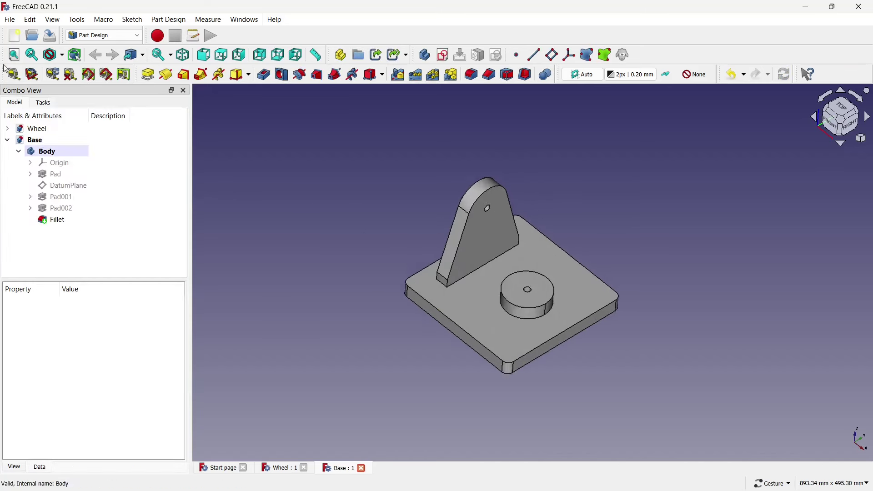
- Create a new document with an XY-plane sketch holding a Ø70 mm circle at the origin
click(14, 36)
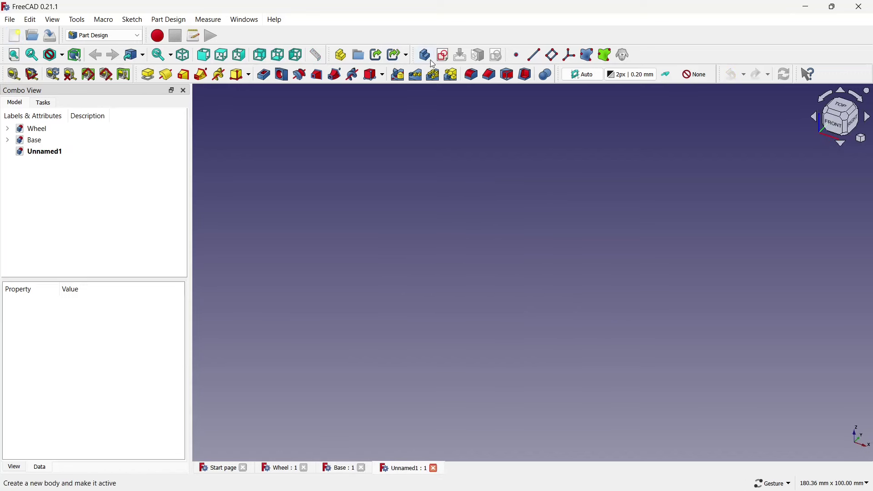
click(443, 55)
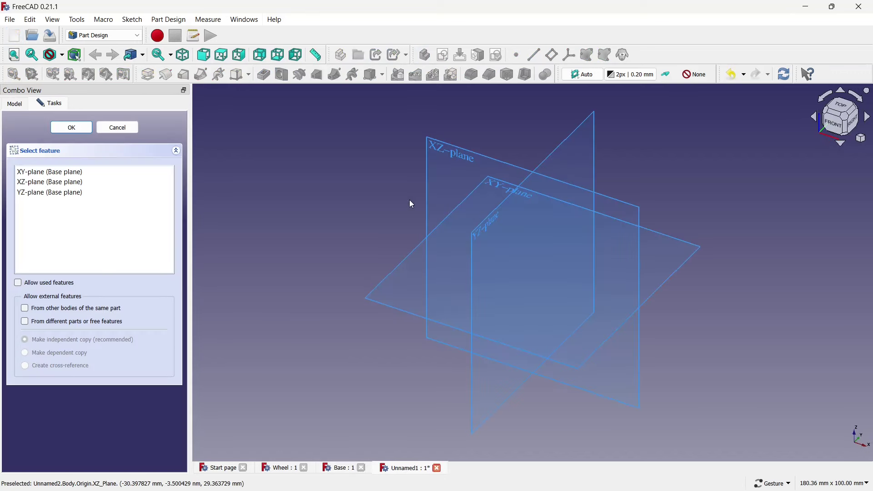
click(404, 258)
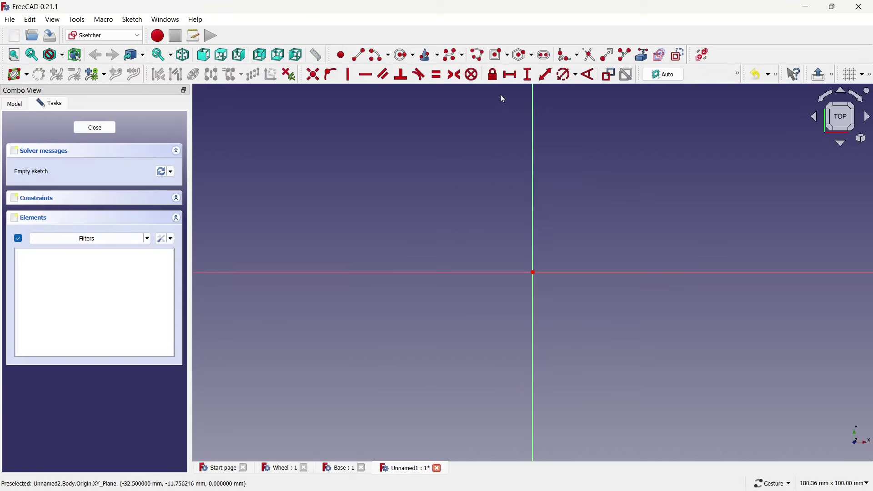
click(405, 57)
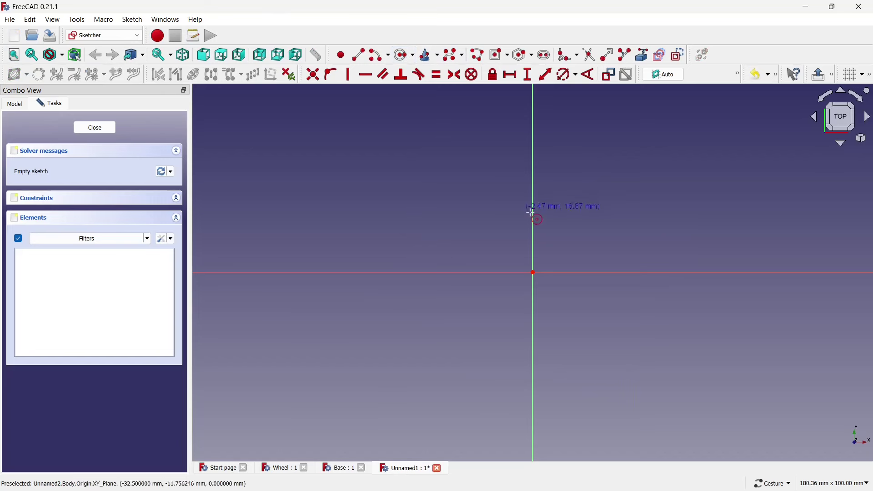
click(532, 273)
click(483, 190)
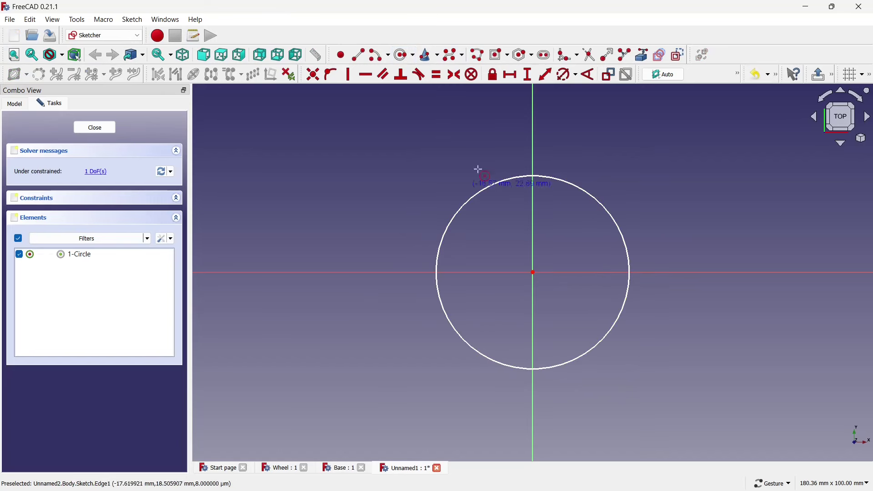
click(544, 178)
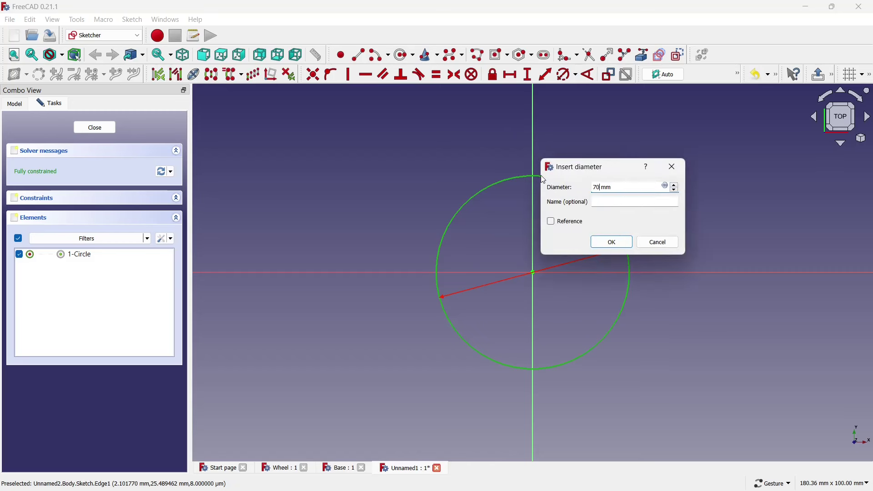
click(599, 244)
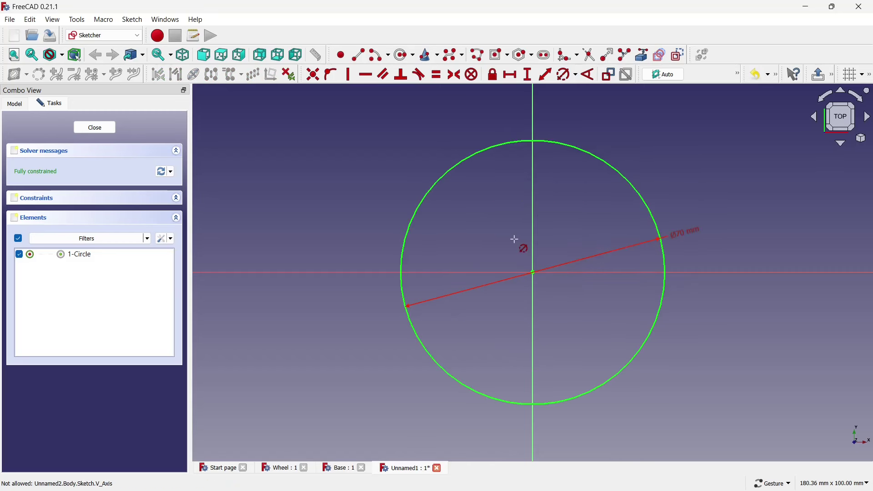
- Add a concentric Ø10 mm circle at the origin and close the sketch
click(403, 54)
click(530, 267)
click(557, 277)
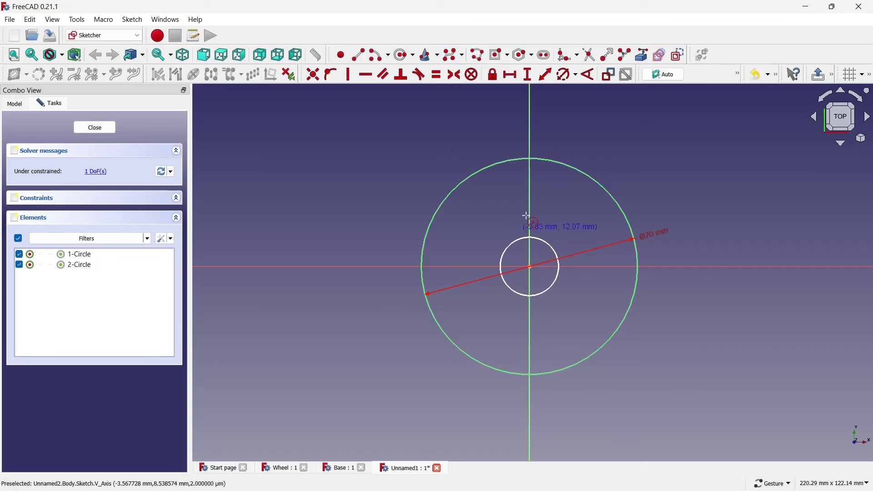
click(566, 74)
click(540, 239)
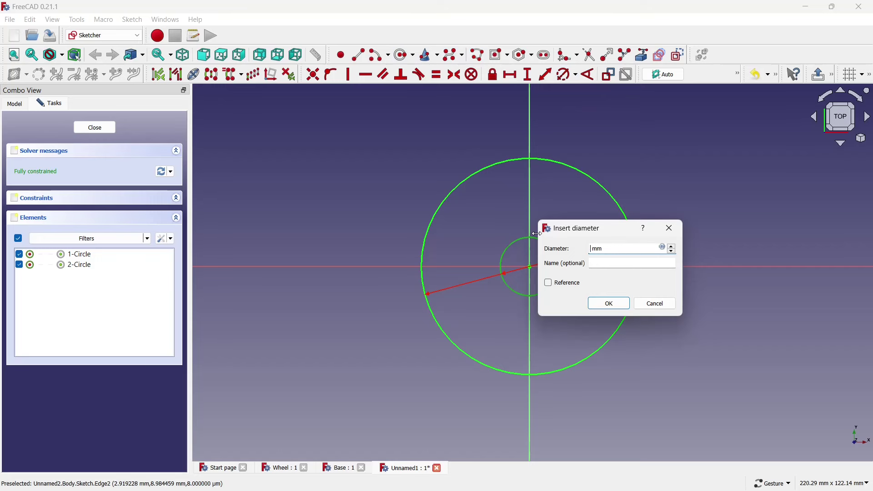
click(598, 308)
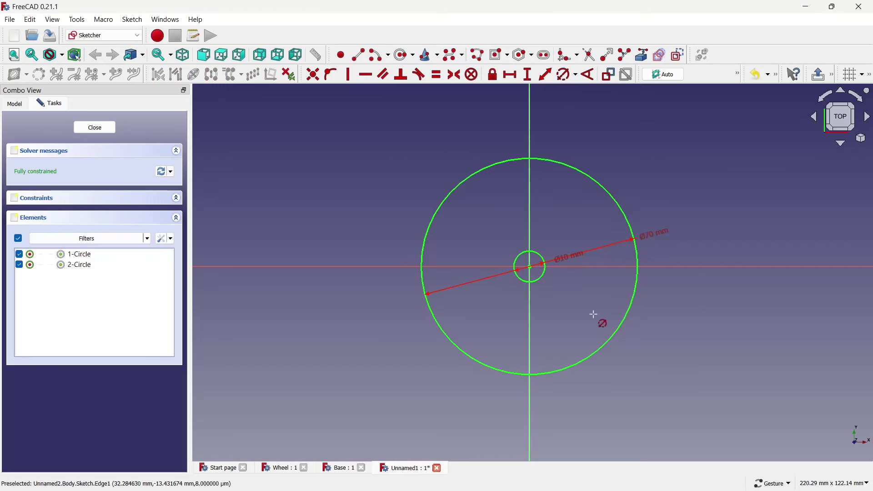
click(112, 131)
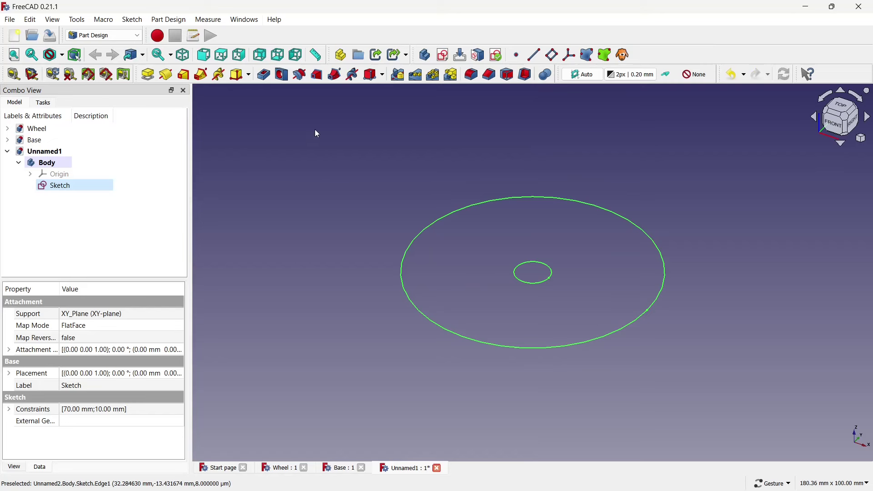
- Pad the sketch as Two dimensions, 26 mm in each direction
click(148, 75)
click(135, 172)
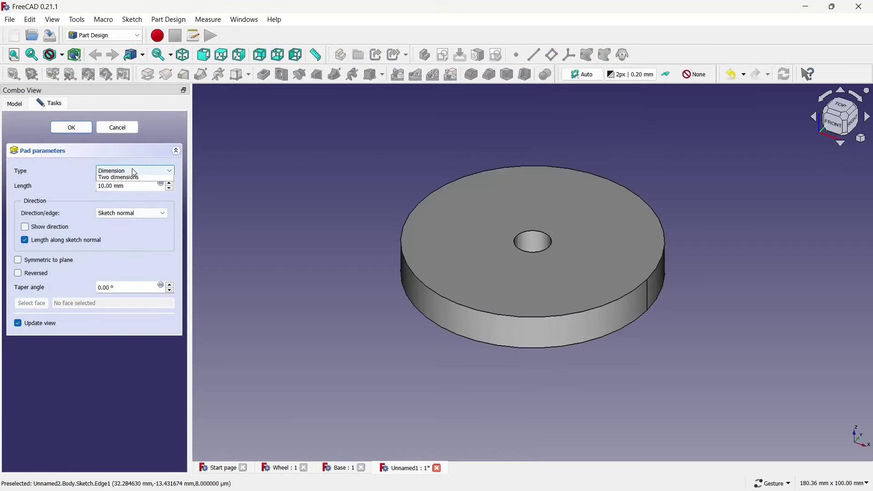
click(126, 209)
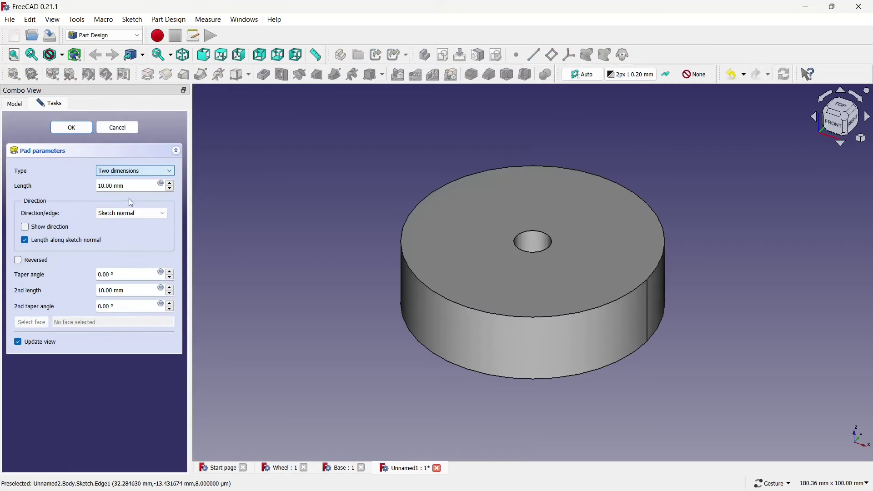
text(26)
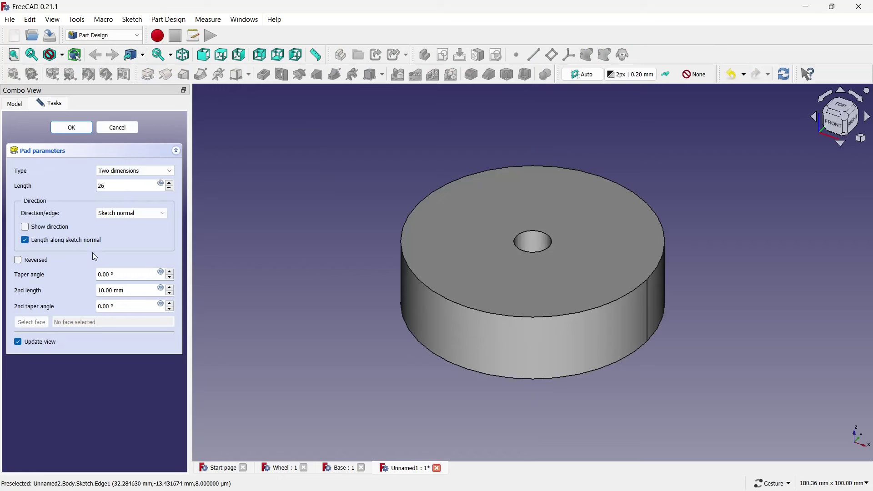
key(Tab)
key(Tab)
text(26)
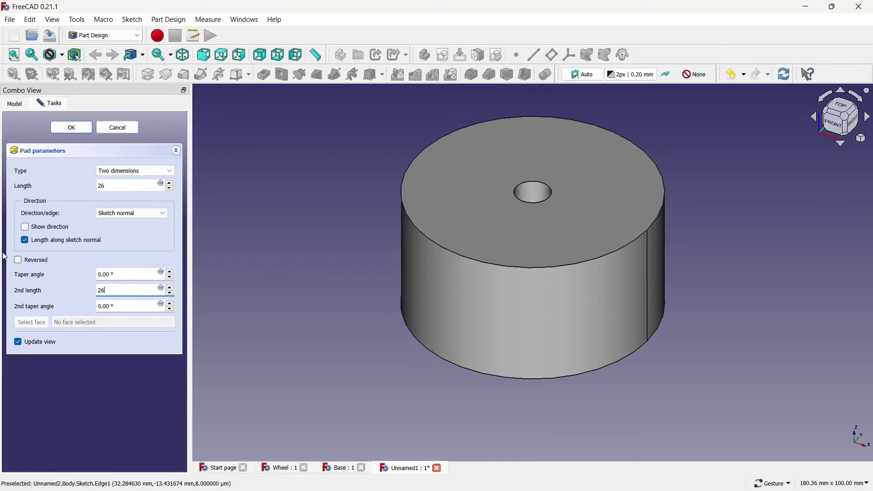
click(71, 127)
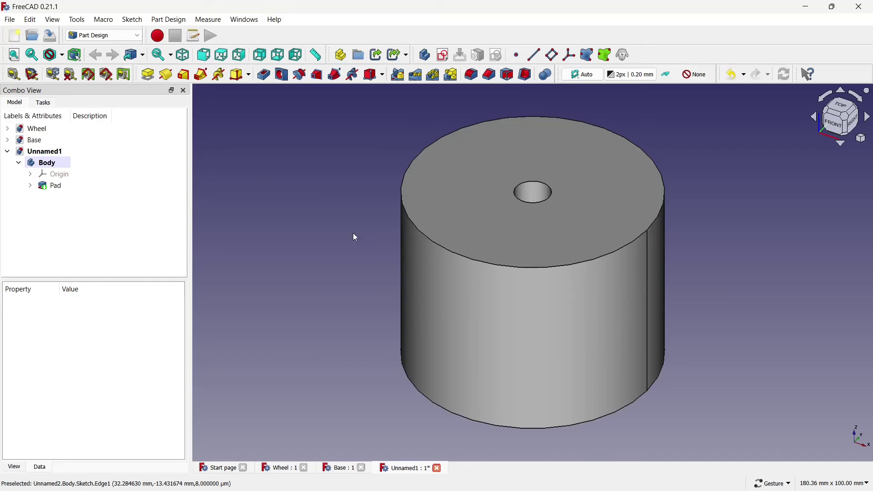
scroll(386, 245, down, 3)
click(428, 229)
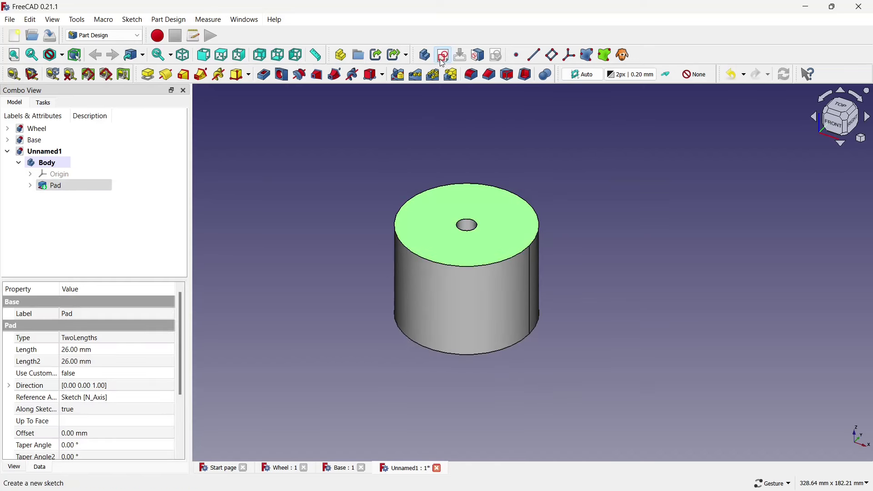
- Start a sketch on the cylinder's top face and draw a circle centred at the origin
click(443, 55)
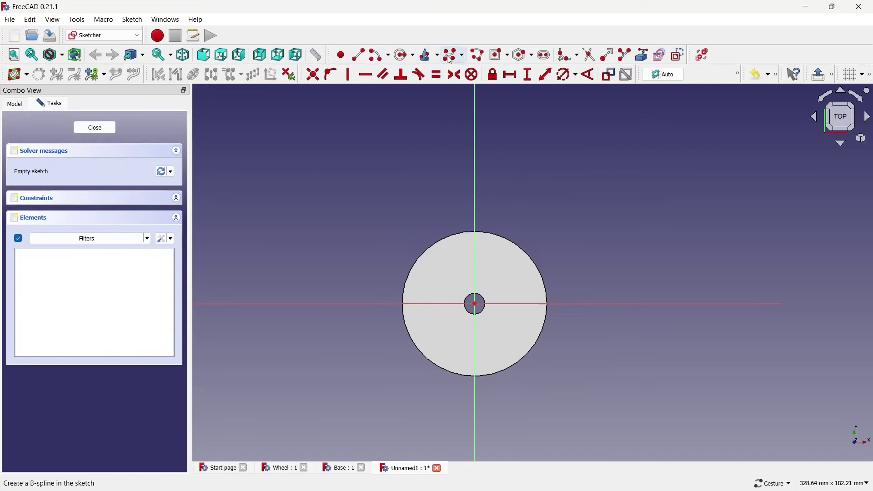
click(404, 55)
scroll(468, 304, up, 2)
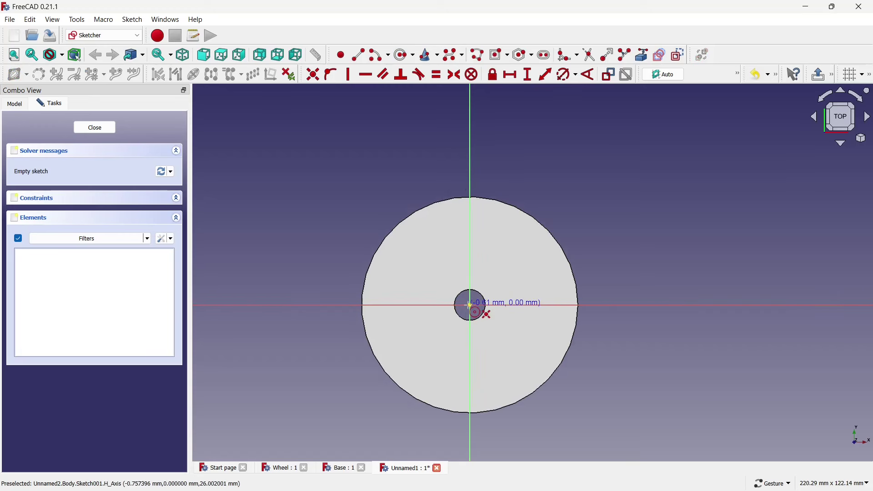
click(469, 305)
click(475, 249)
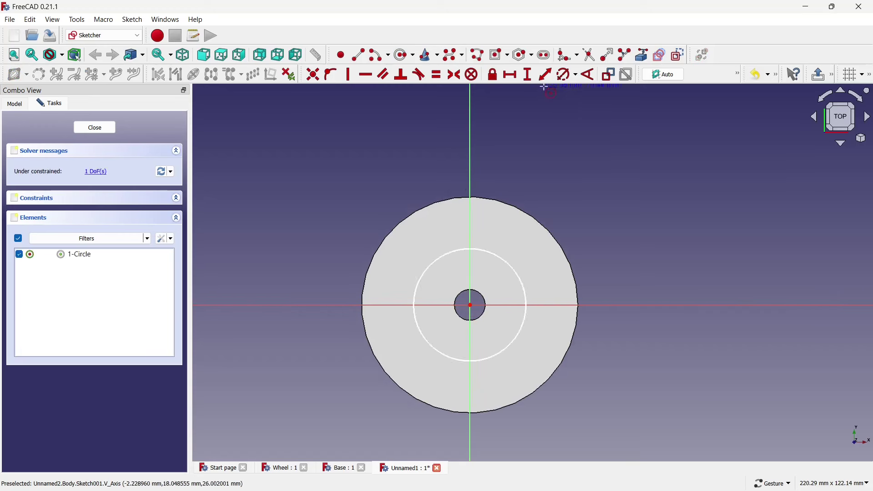
right_click(538, 194)
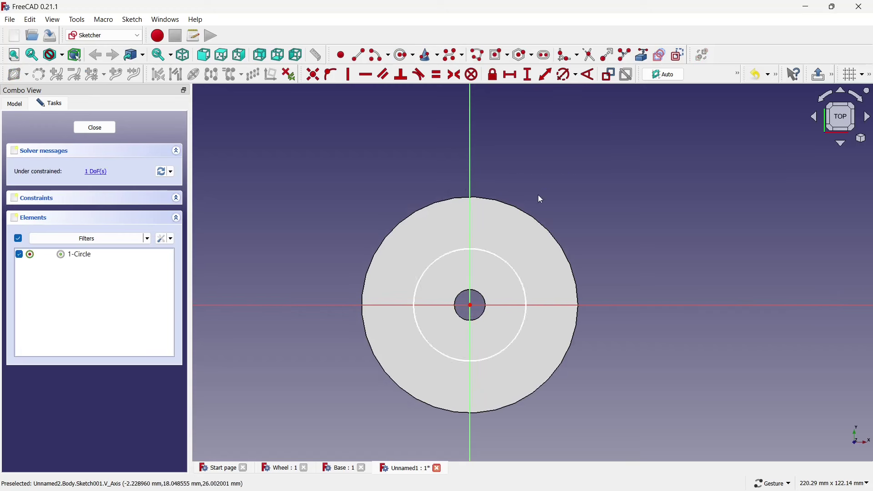
- Turn that circle into construction geometry and constrain its diameter to 32 mm
click(506, 262)
right_click(508, 257)
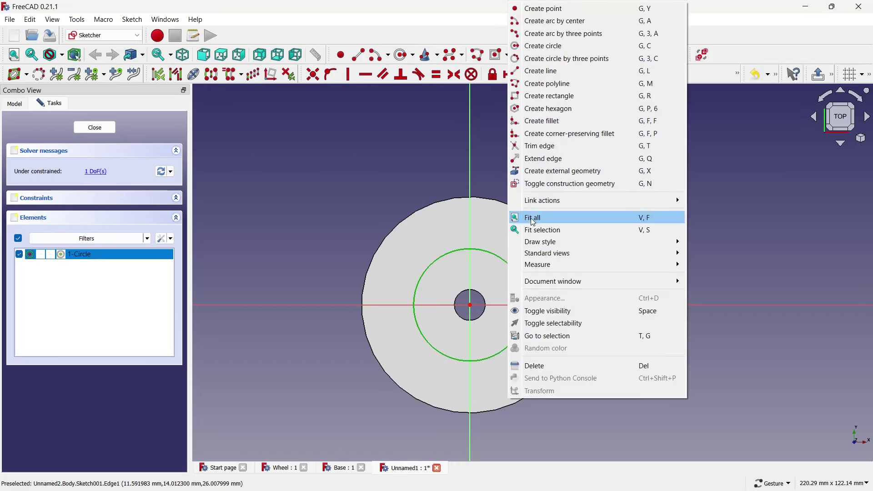
click(541, 187)
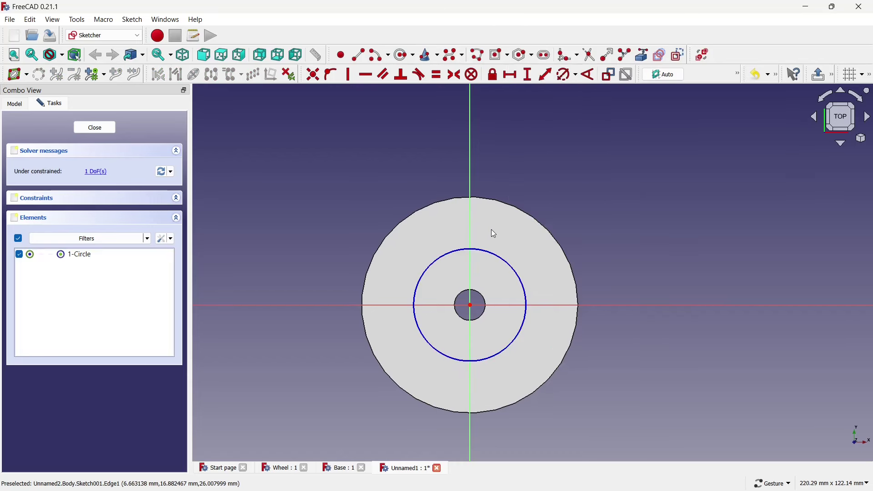
scroll(491, 229, down, 1)
scroll(476, 335, up, 1)
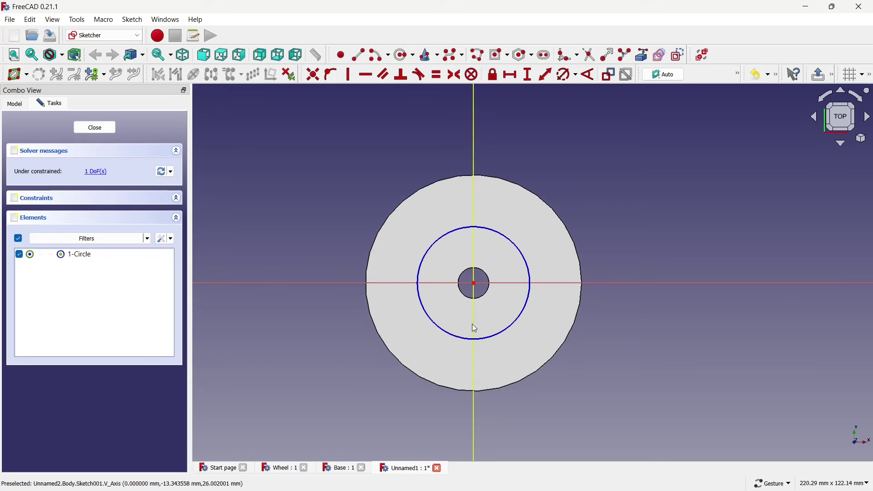
click(566, 74)
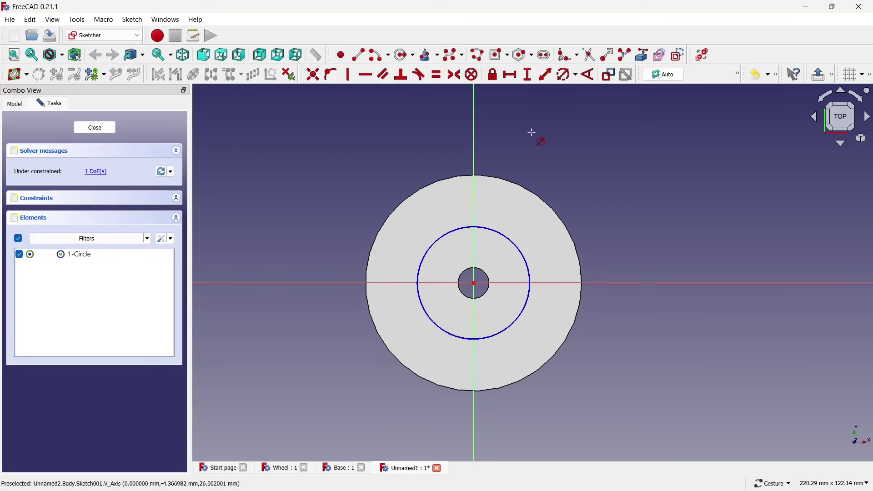
click(493, 231)
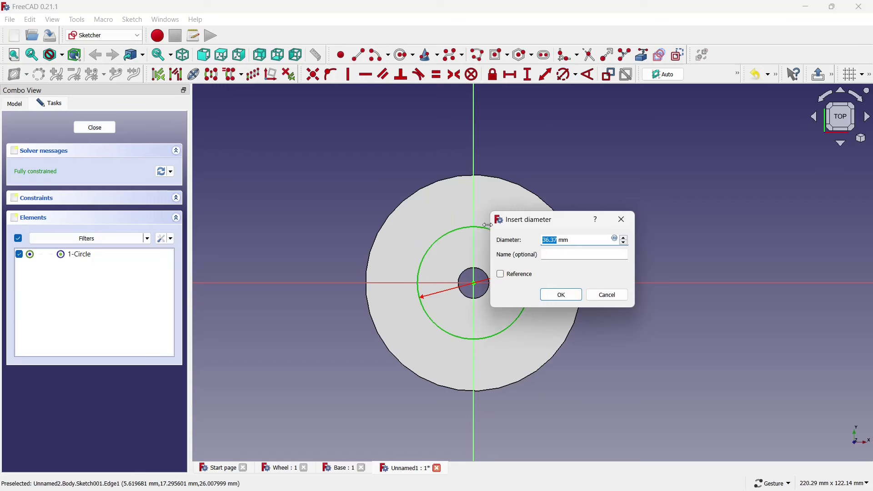
text(32)
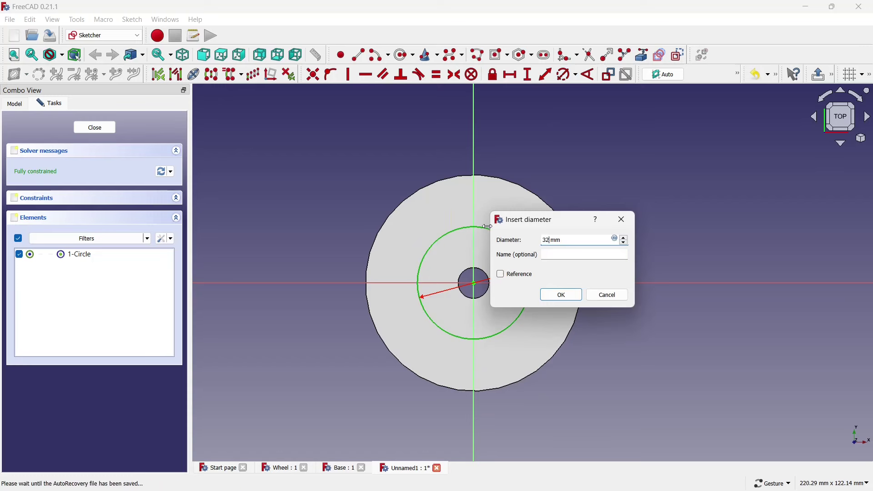
click(543, 294)
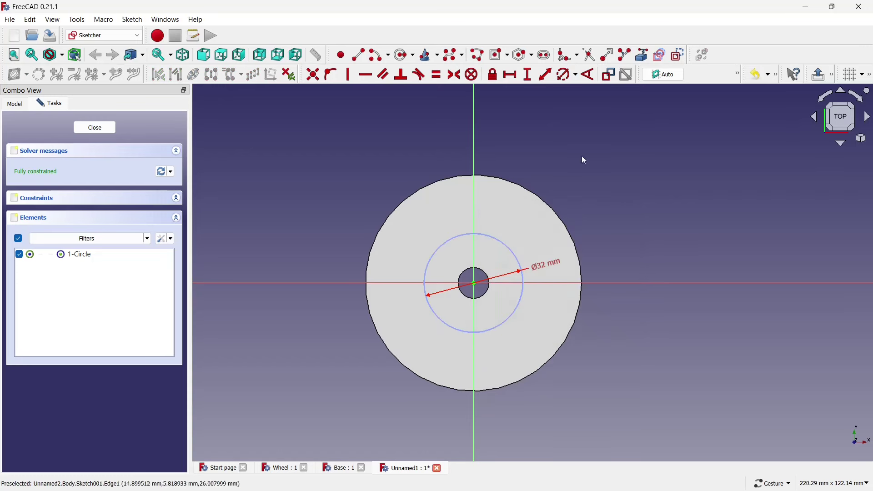
- Add a Ø13 mm circle centred on the construction circle, held on the vertical axis
click(404, 55)
scroll(484, 209, up, 1)
scroll(484, 209, up, 2)
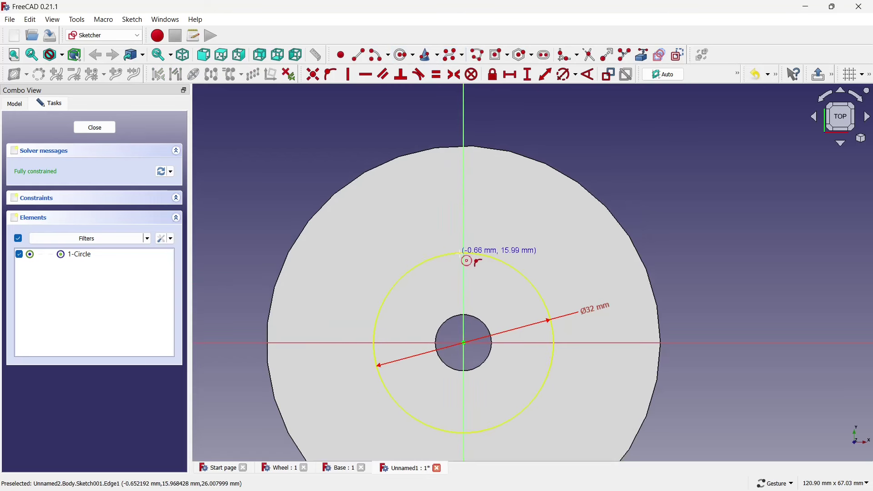
click(464, 252)
click(449, 231)
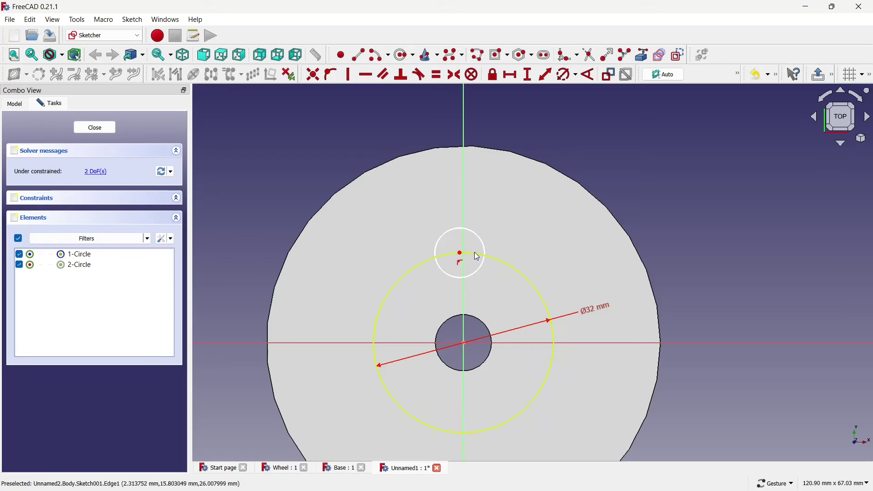
click(460, 254)
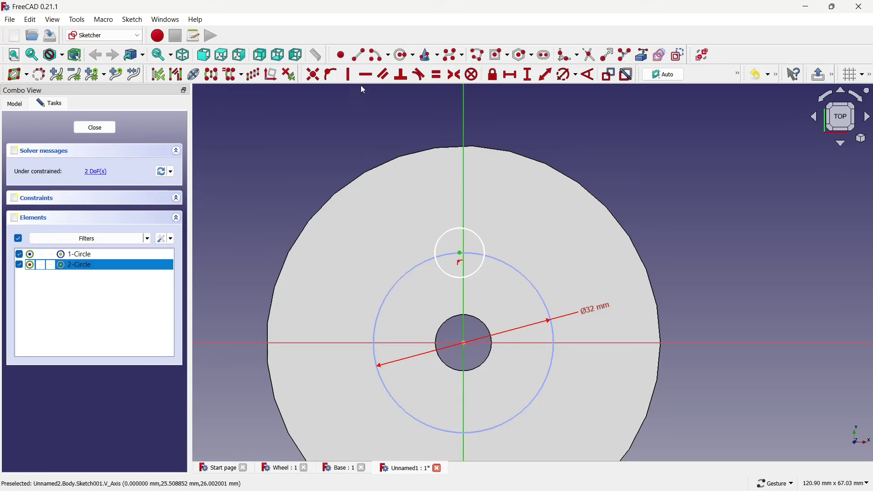
click(332, 75)
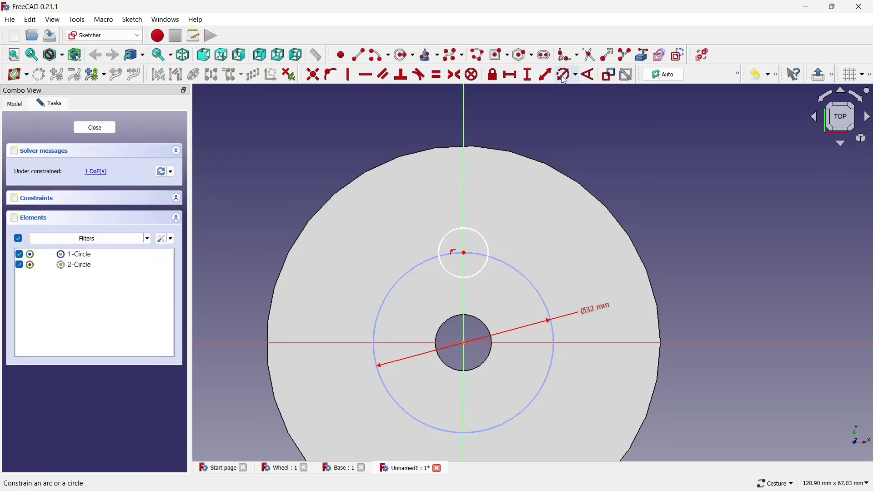
click(479, 231)
text(13)
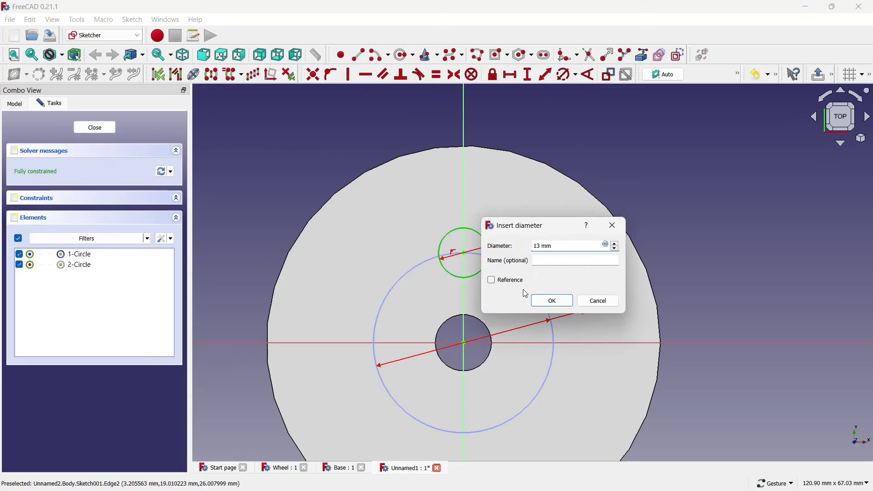
click(548, 300)
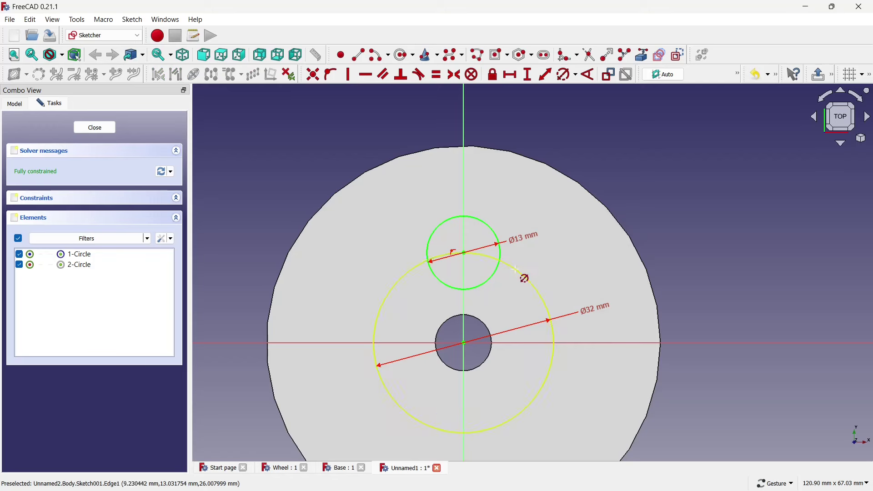
scroll(511, 265, down, 2)
scroll(506, 262, down, 1)
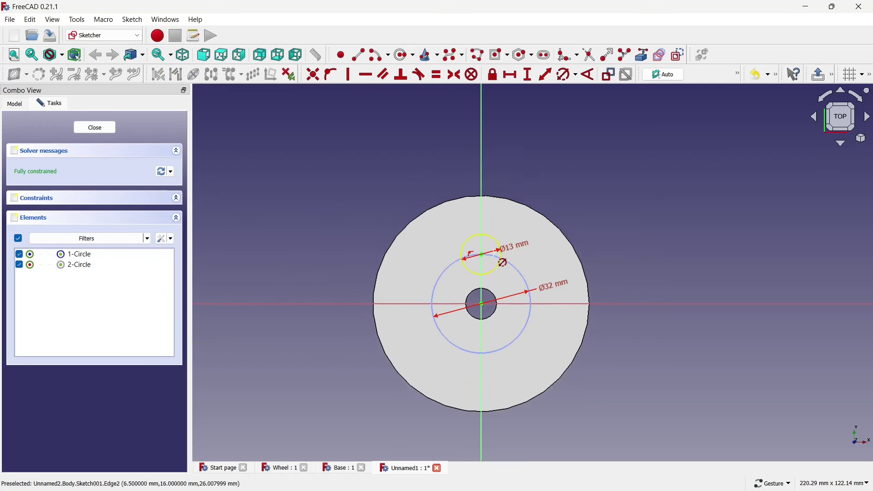
- Close the sketch and pocket the Ø13 mm circle Through all, then view from the top
click(106, 127)
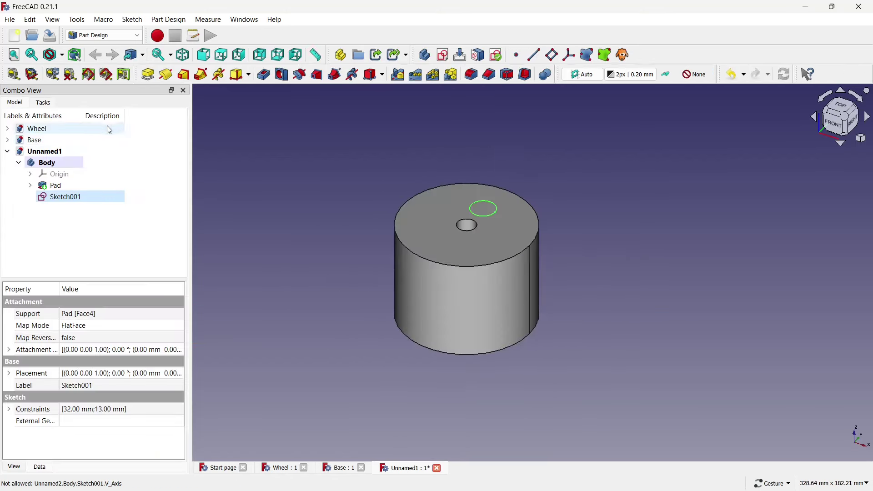
click(264, 77)
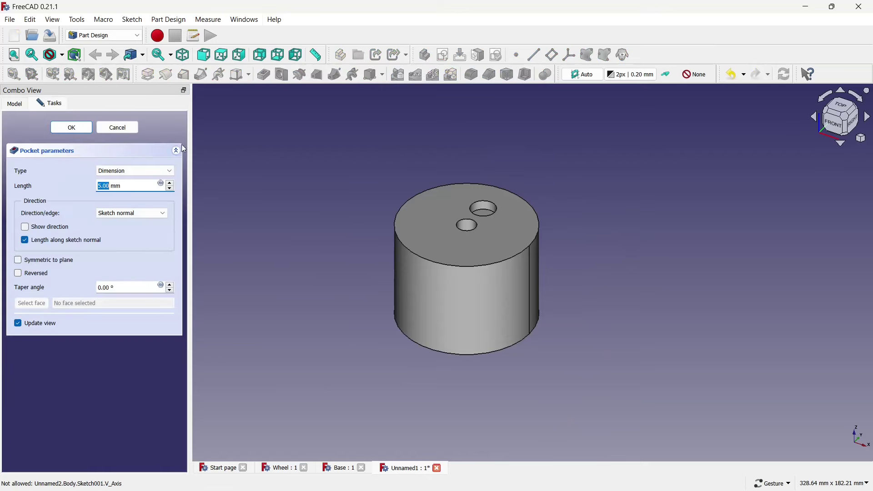
click(146, 171)
click(149, 188)
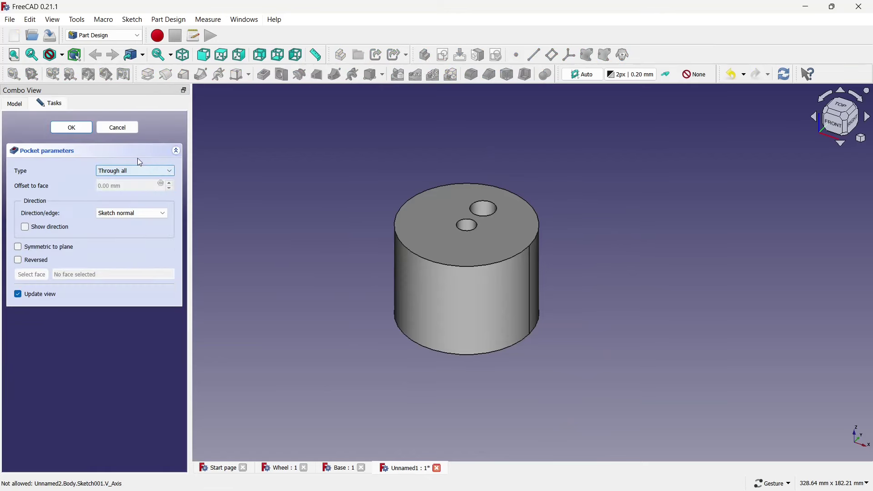
click(86, 127)
drag(418, 183, 389, 243)
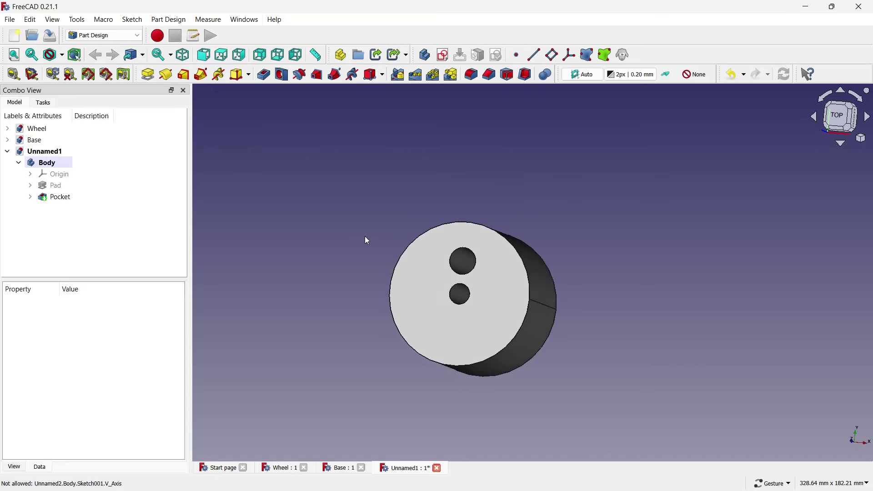
- Create a PolarPattern of the Pocket, previewing two occurrences over 360°
click(427, 76)
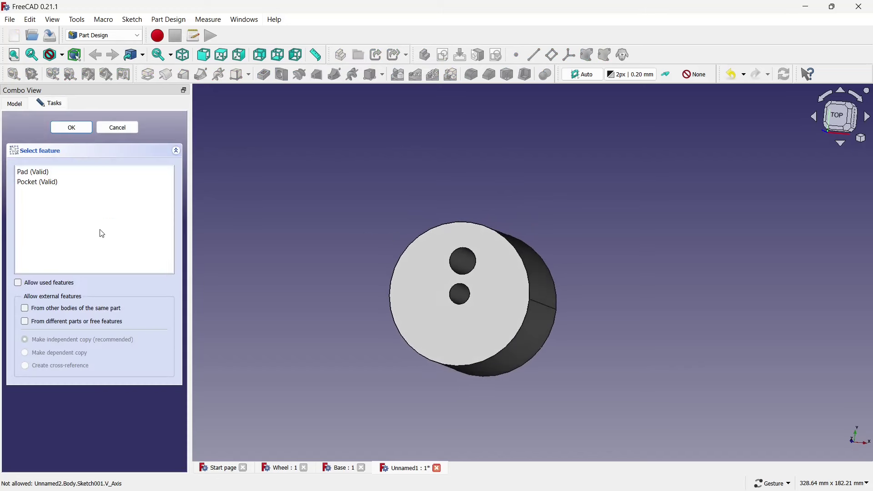
click(41, 183)
click(71, 132)
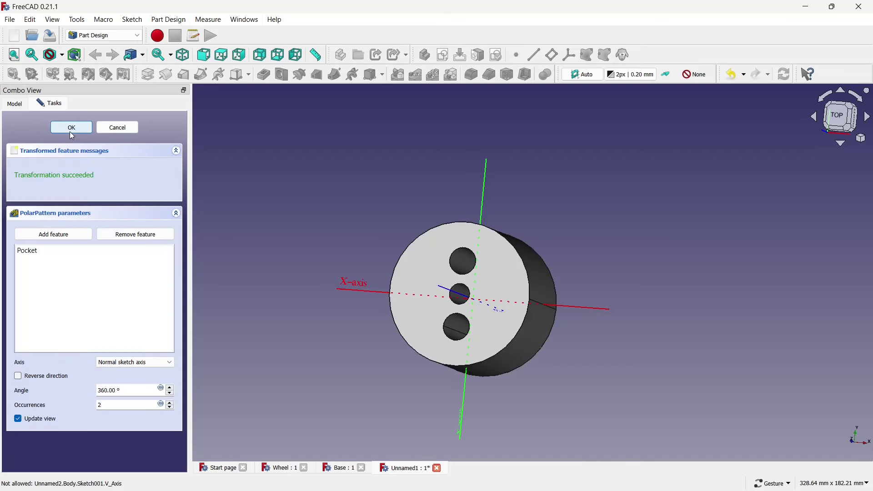
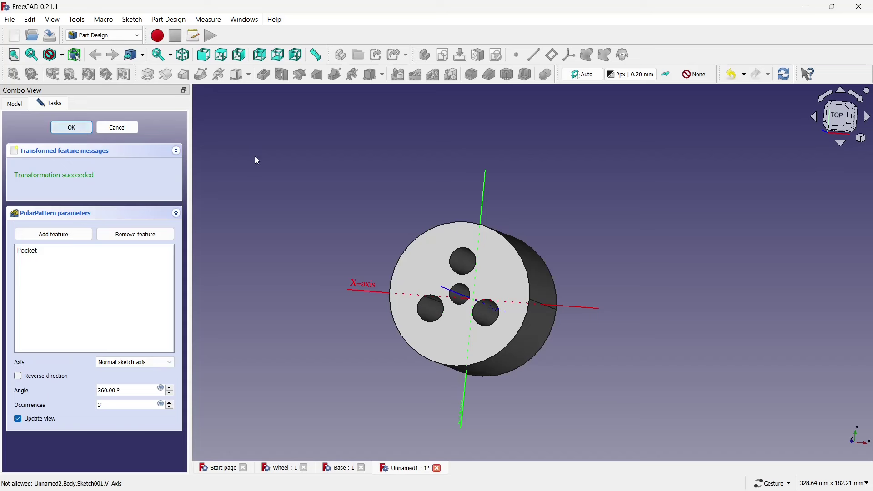
- Finish the three-hole polar pattern, then chamfer both circular end edges using Distance and angle
key(Return)
click(538, 241)
drag(539, 242, 509, 262)
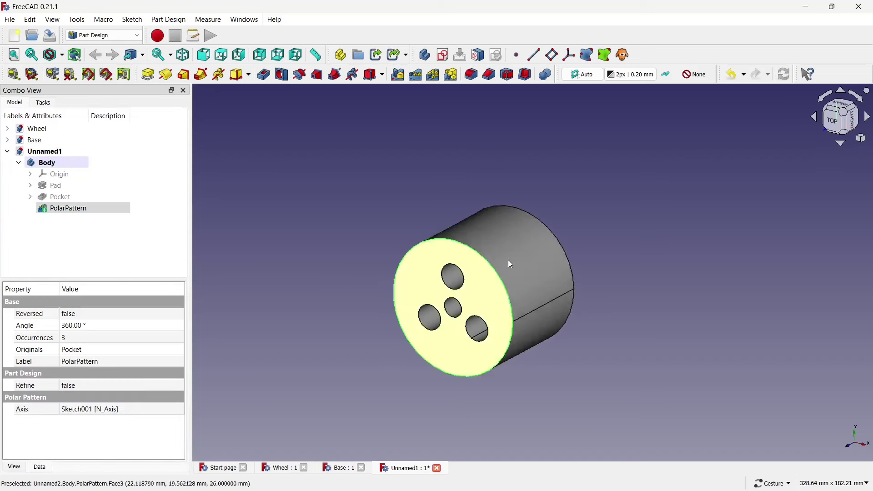
ctrl+click(549, 225)
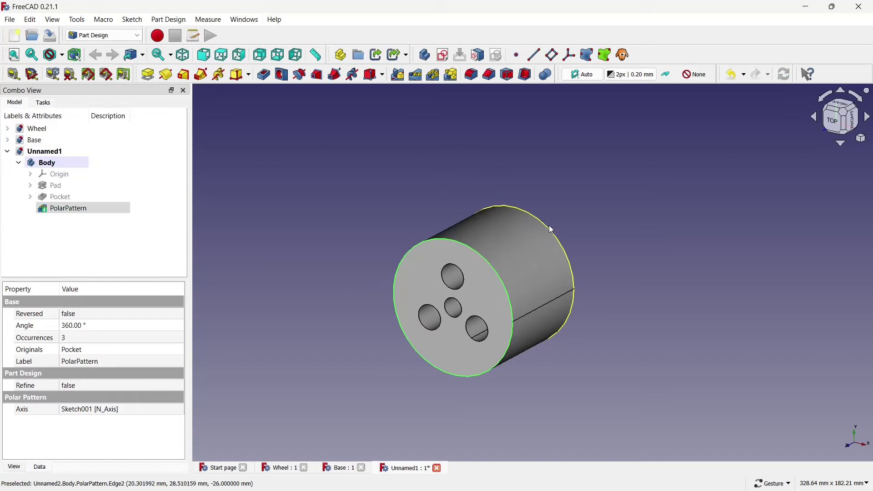
click(489, 75)
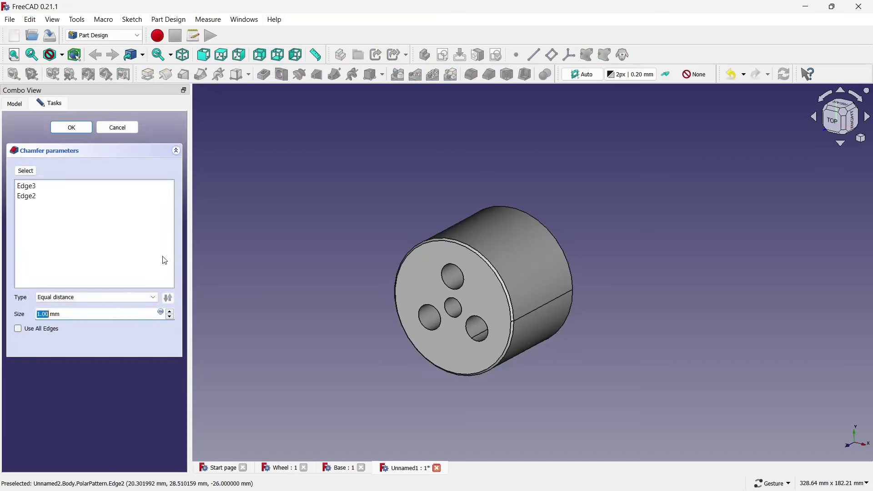
click(121, 298)
click(111, 321)
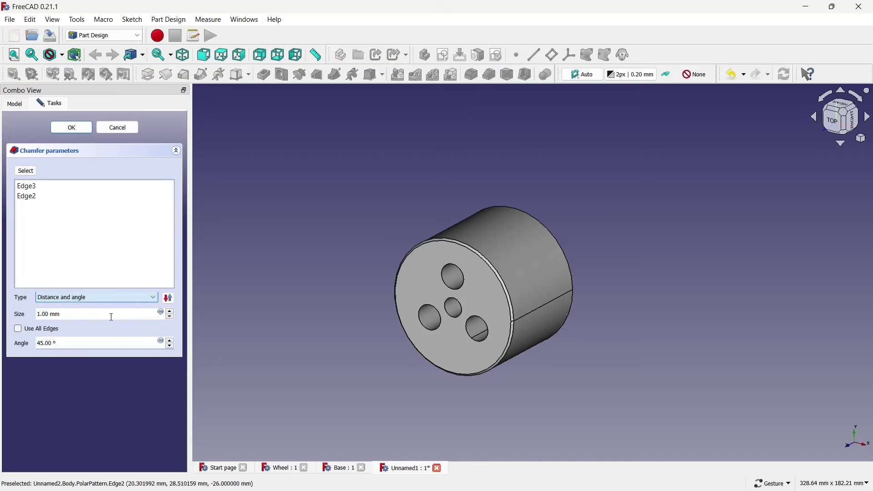
click(79, 127)
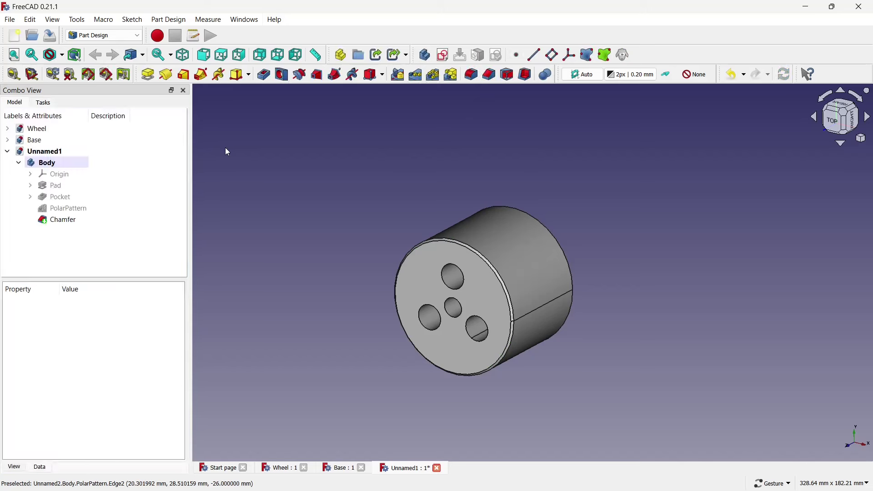
- Save the wheel as a new file named 'Small wheel'
key(ctrl+s)
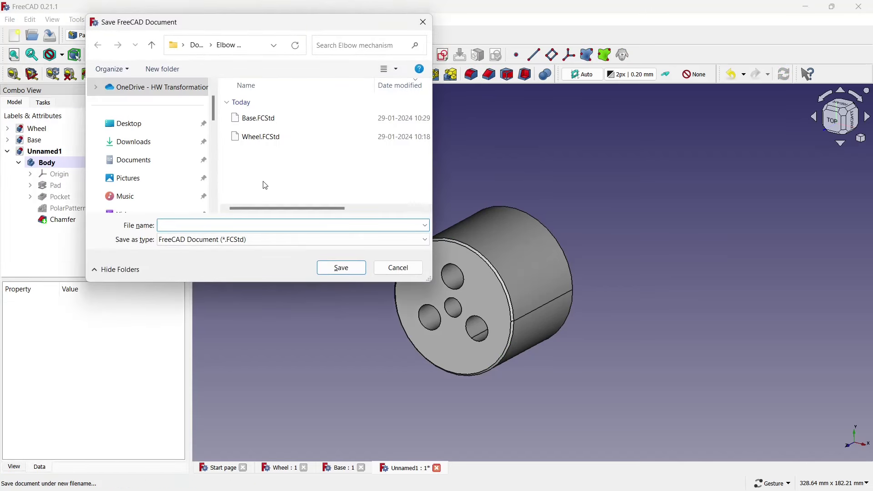
key(Caps_Lock)
text(S)
key(Caps_Lock)
text(ll wheel)
click(328, 265)
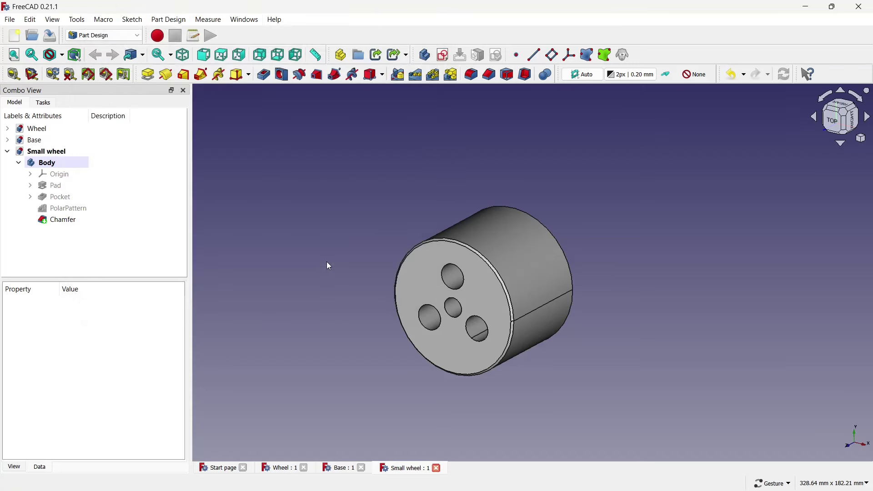
- In a new document, sketch a 10 mm diameter circle at the XY-plane origin
click(15, 35)
click(442, 54)
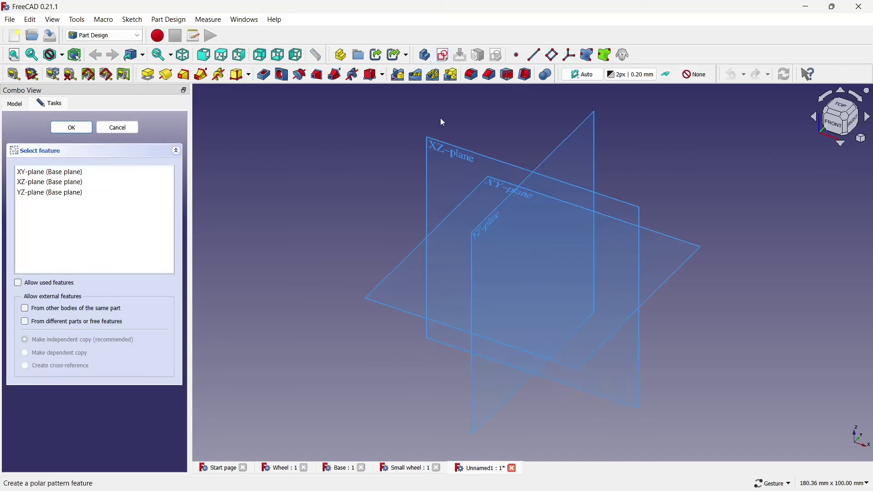
click(421, 248)
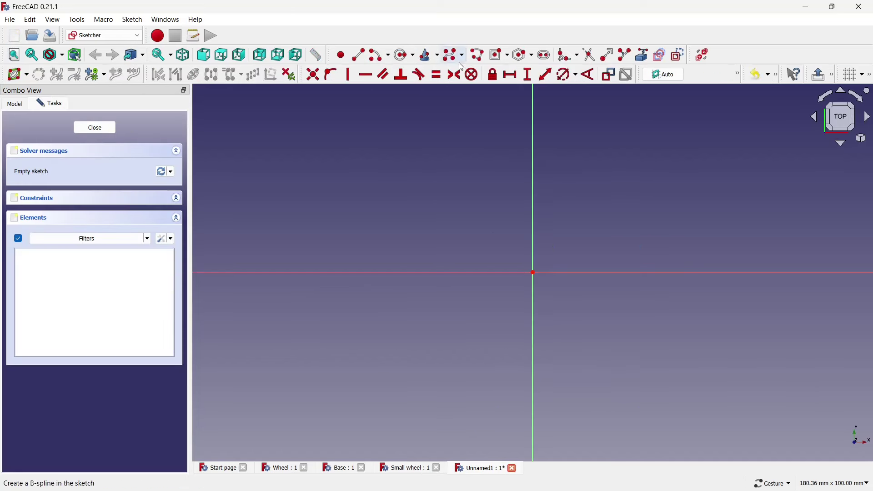
click(404, 55)
click(532, 272)
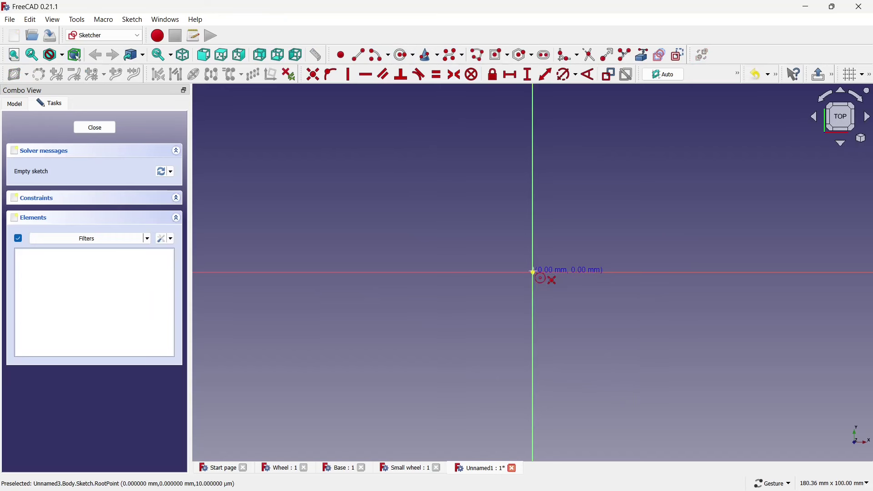
click(511, 222)
click(571, 77)
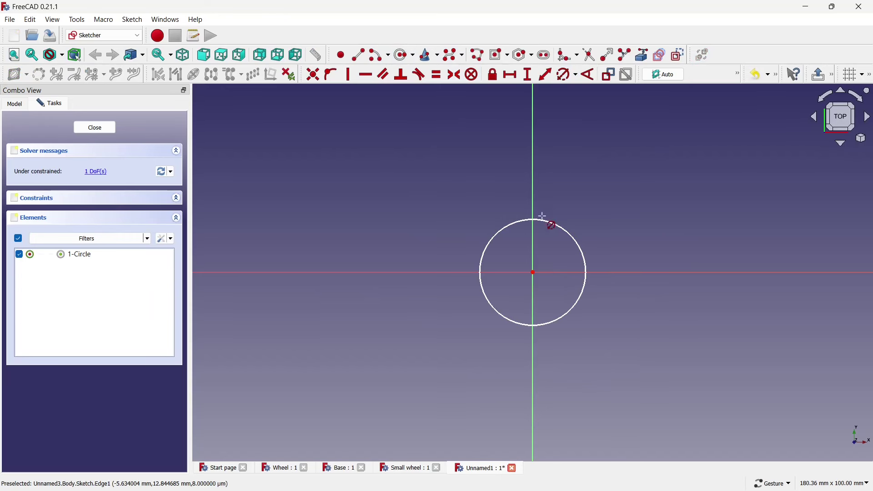
click(541, 220)
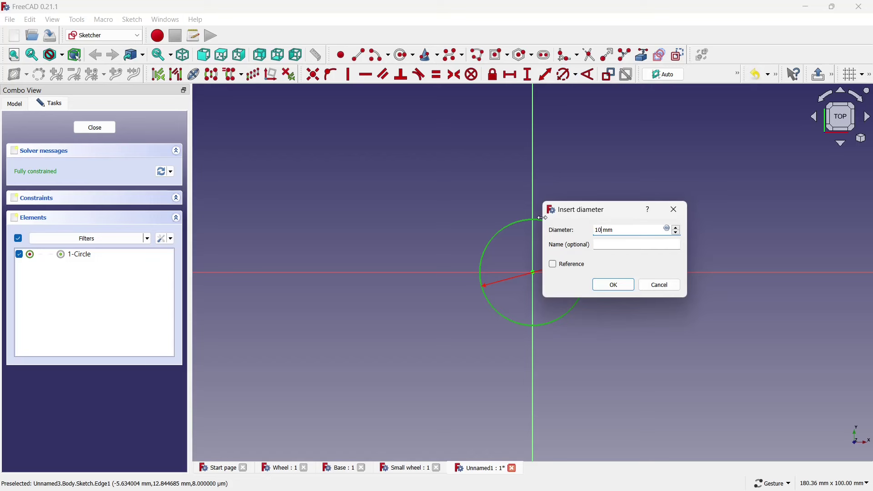
click(612, 285)
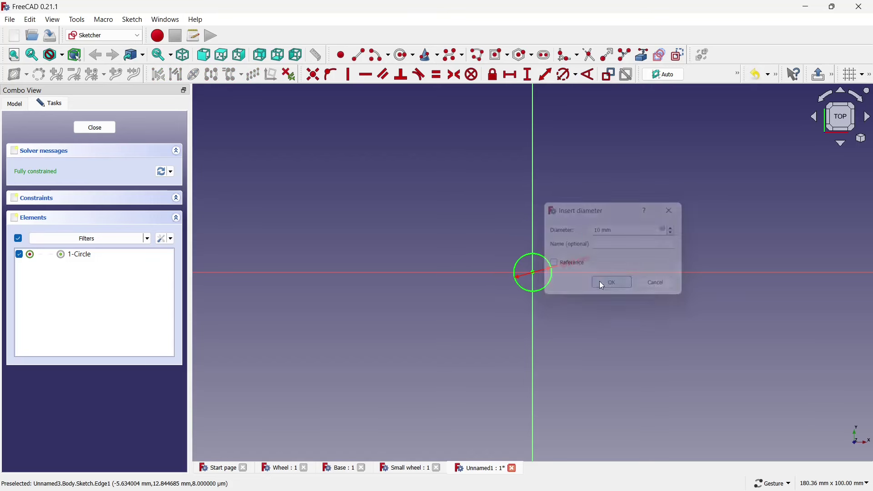
click(94, 128)
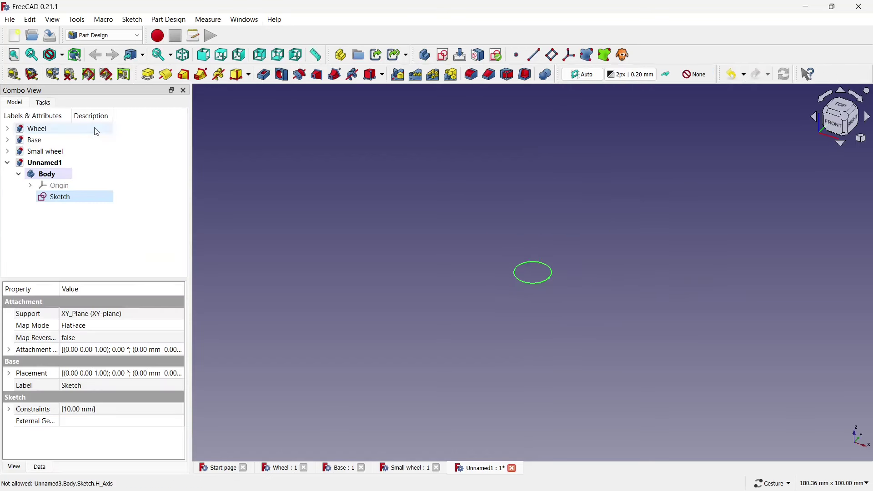
- Pad the circle sketch to an 80 mm long cylinder
click(152, 78)
text(8)
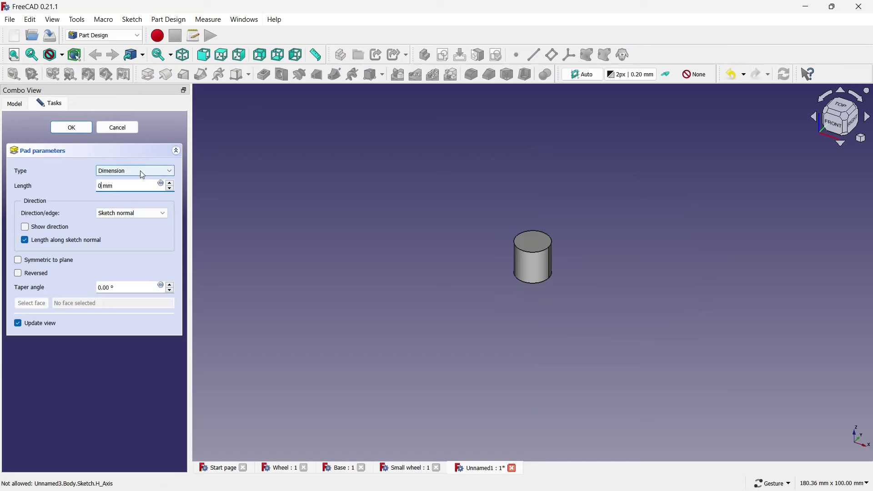
text(0)
key(BackSpace)
key(BackSpace)
text(8)
text(0)
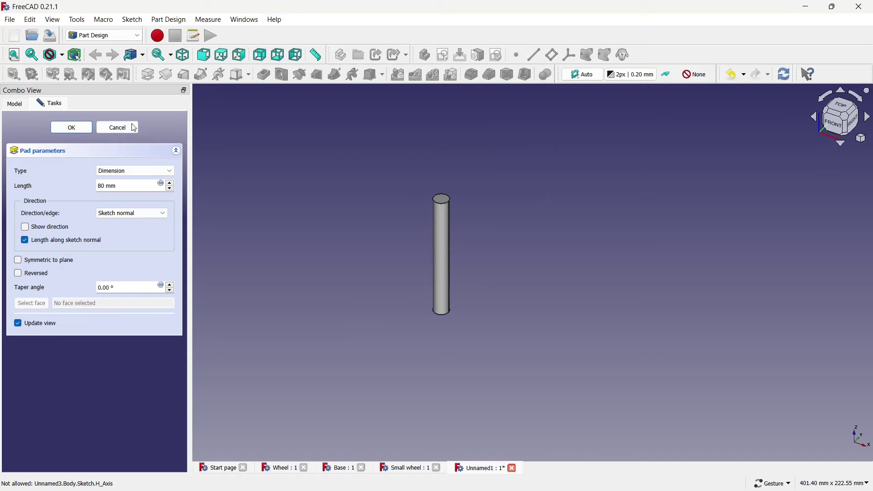
click(71, 128)
- Chamfer the cylinder's top and bottom end edges
scroll(327, 191, up, 2)
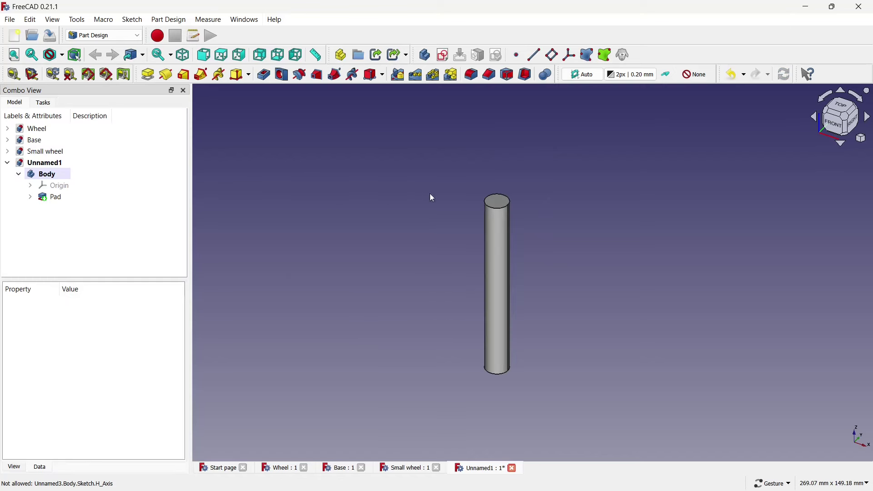
click(506, 207)
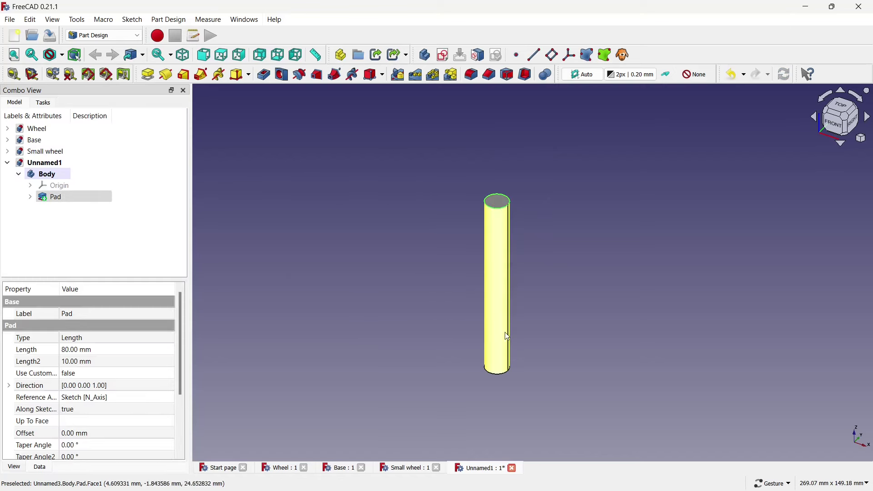
ctrl+click(499, 373)
click(487, 77)
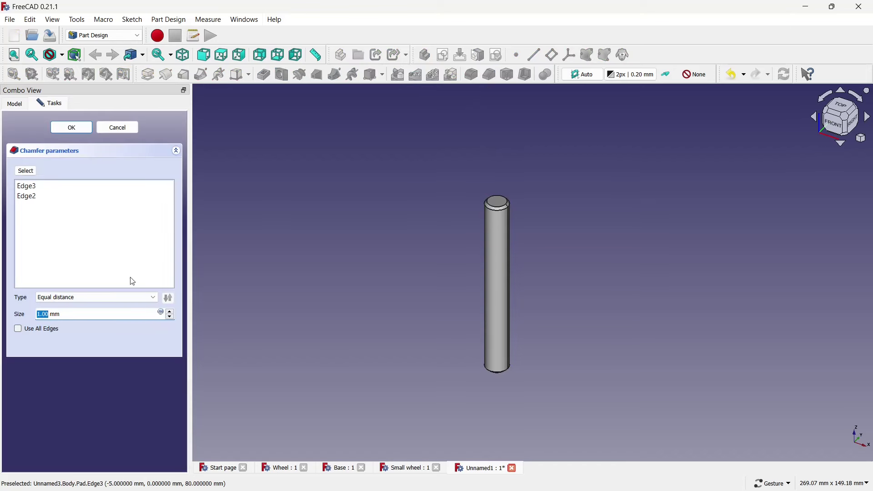
click(71, 128)
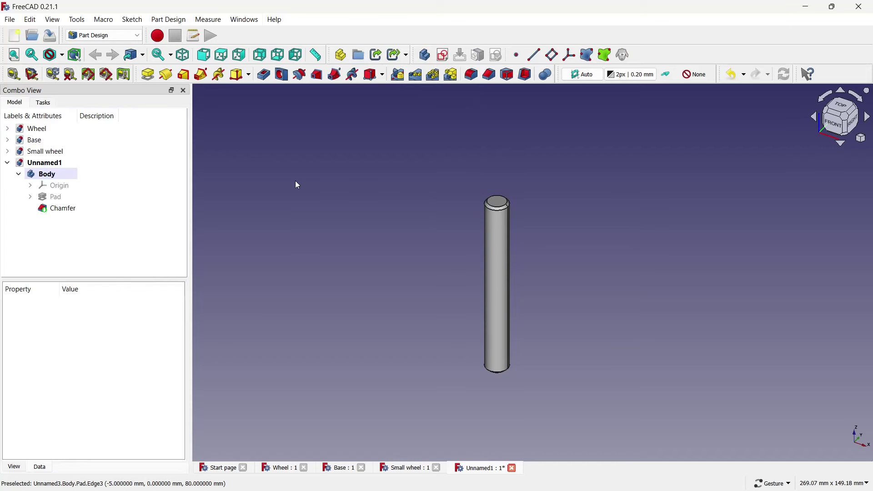
- Save the new part as 'Shaft'
key(ctrl+s)
key(Caps_Lock)
text(S)
key(Caps_Lock)
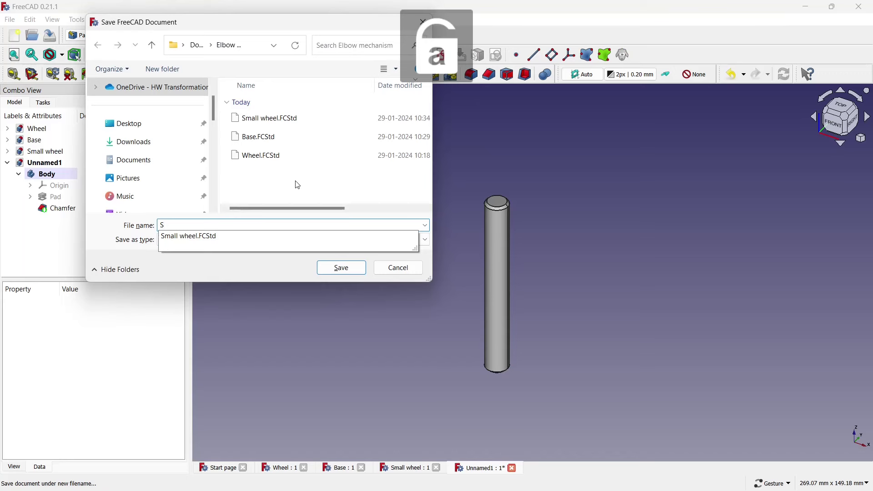
text(haft)
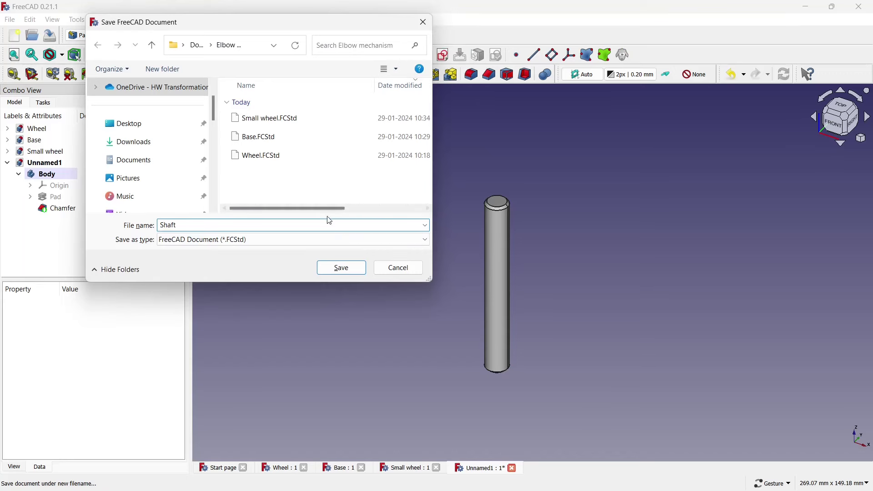
click(336, 267)
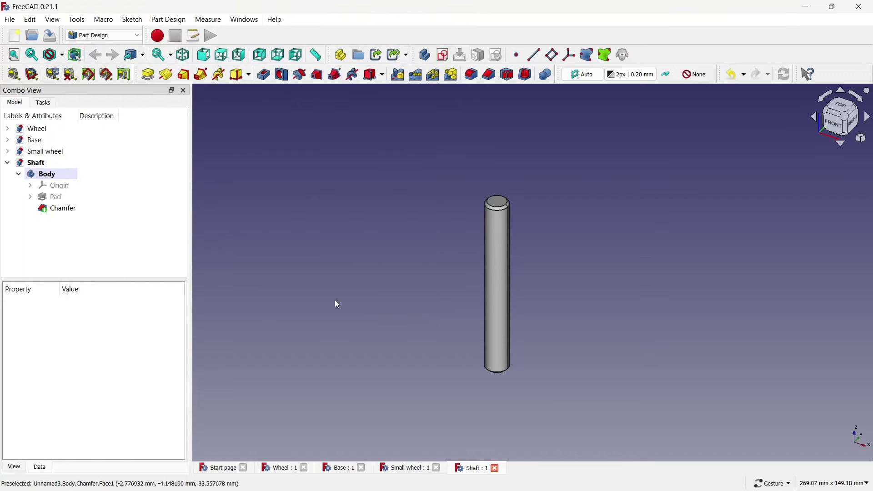
- In a new document, sketch a 13 mm diameter circle at the XY-plane origin
click(14, 36)
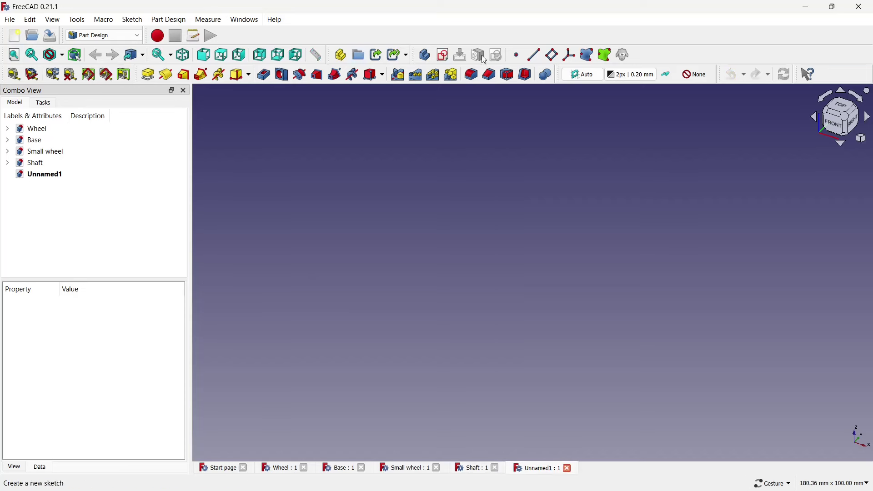
click(443, 55)
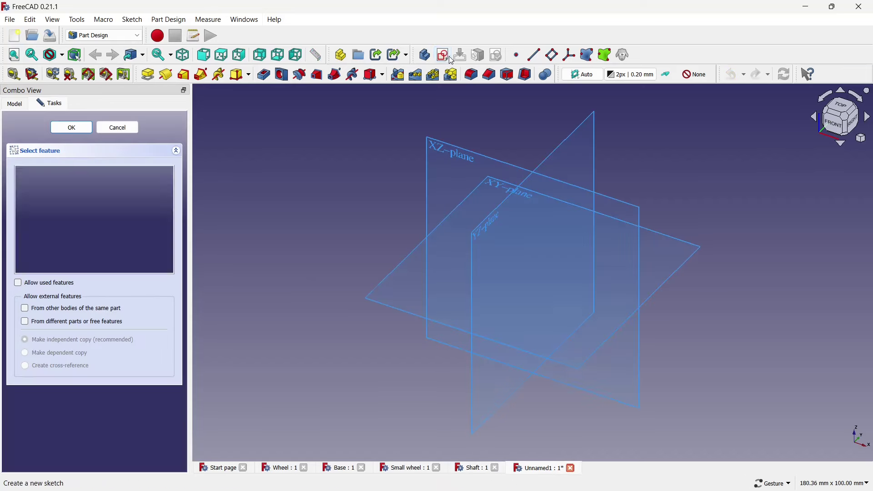
click(416, 249)
click(404, 54)
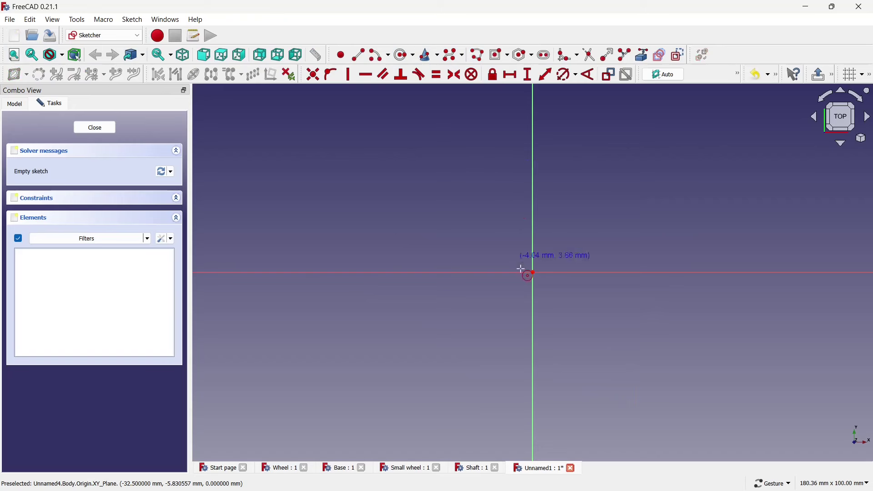
click(534, 273)
click(521, 235)
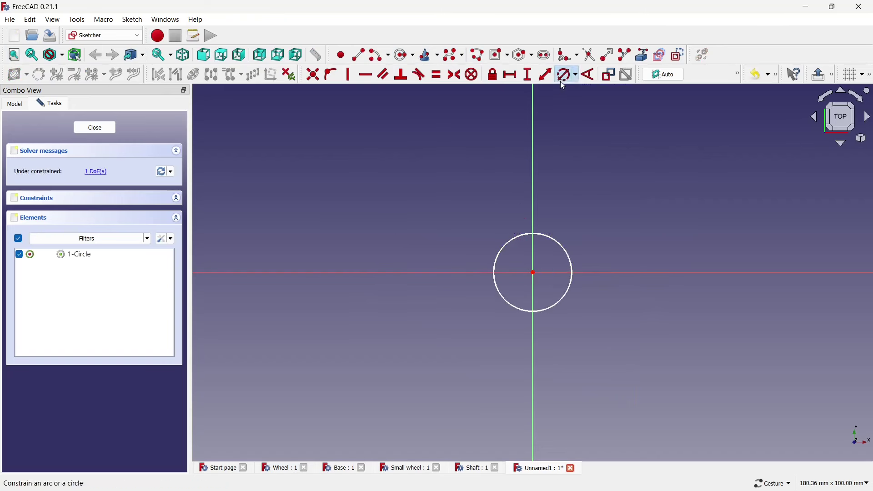
click(553, 237)
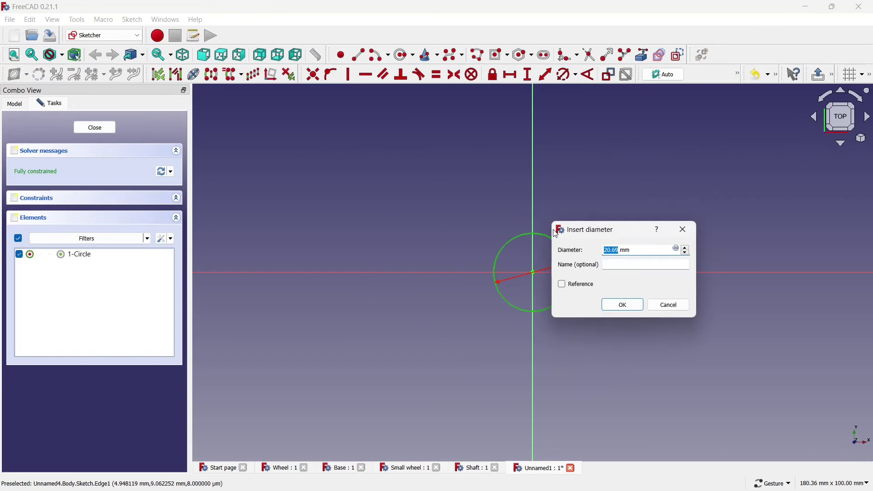
click(611, 301)
scroll(350, 254, down, 1)
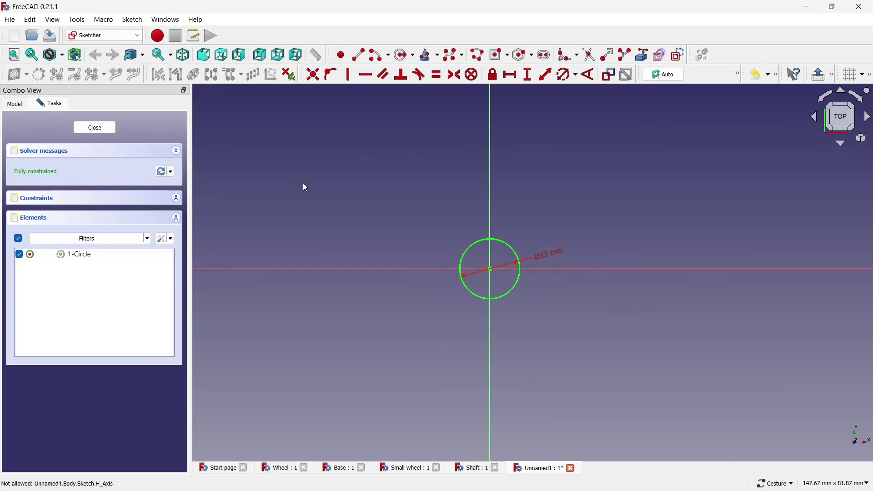
click(85, 127)
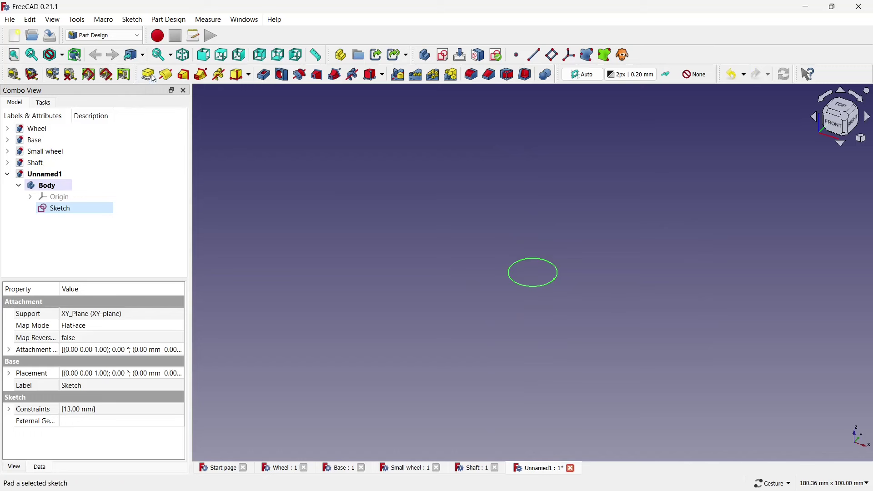
- Pad the circle 54 mm in the reversed direction
click(152, 76)
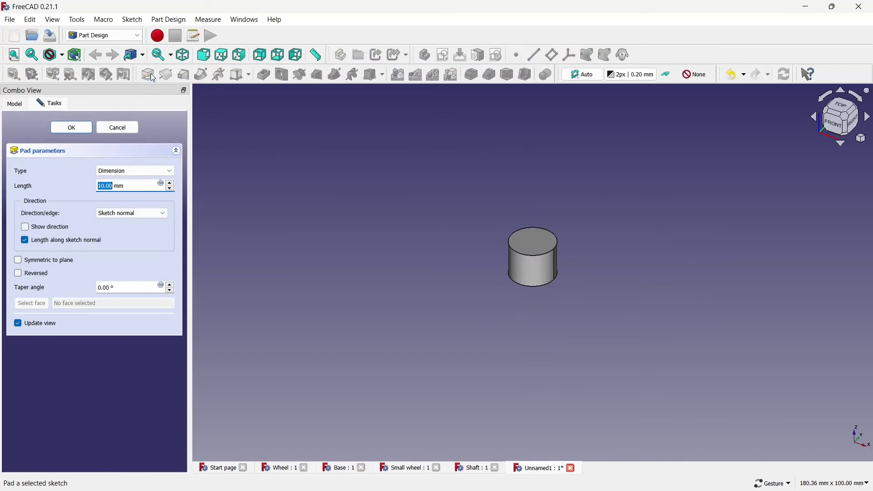
click(39, 277)
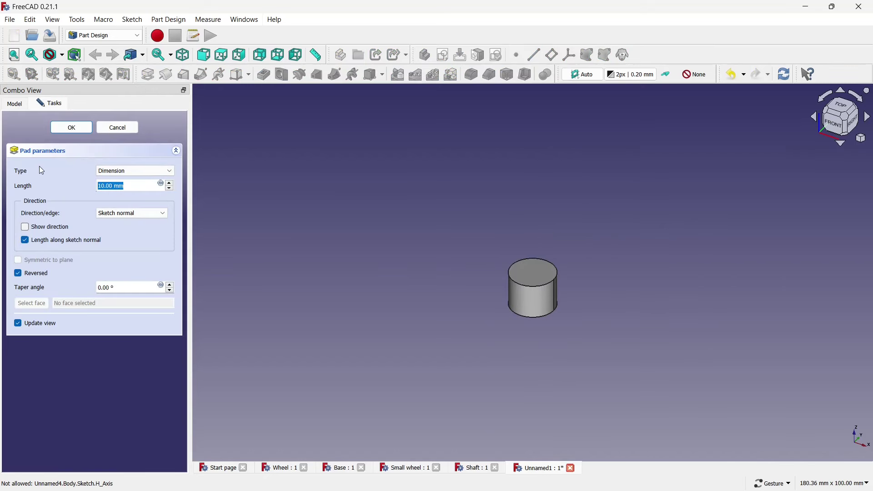
text(54)
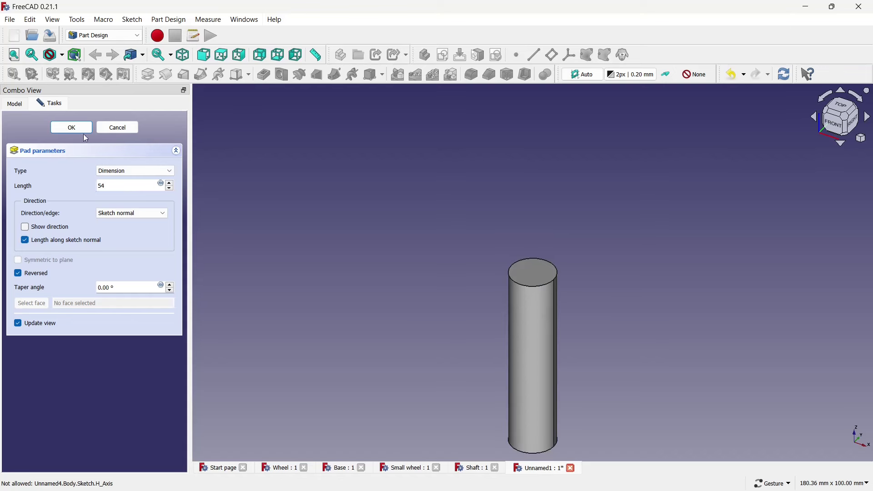
key(Return)
scroll(437, 204, down, 2)
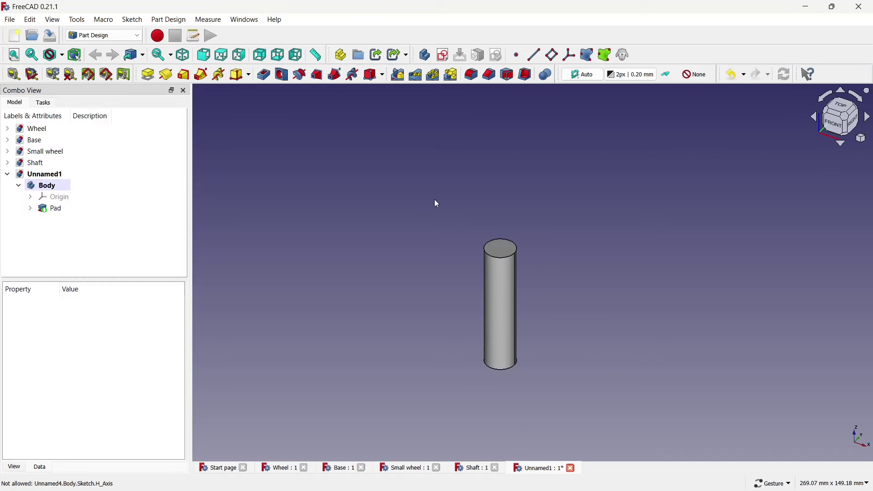
- Save the document as 'Elbow'
key(ctrl+s)
key(Caps_Lock)
text(El)
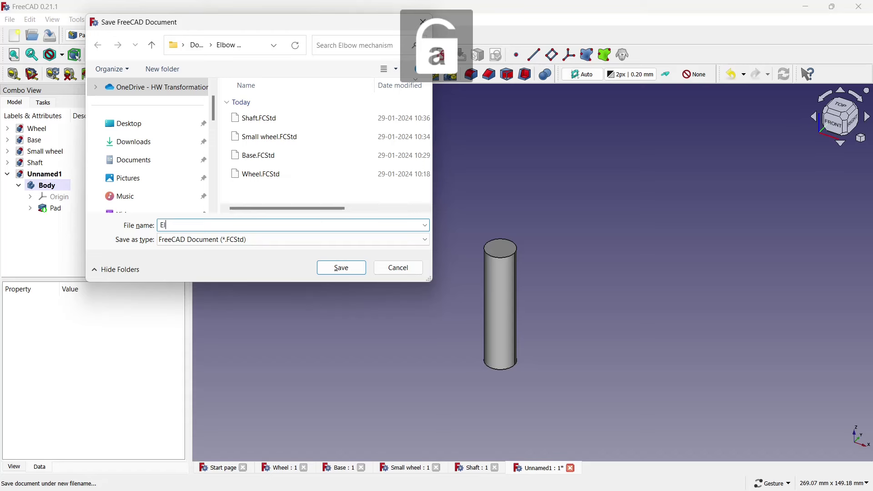
text(bow)
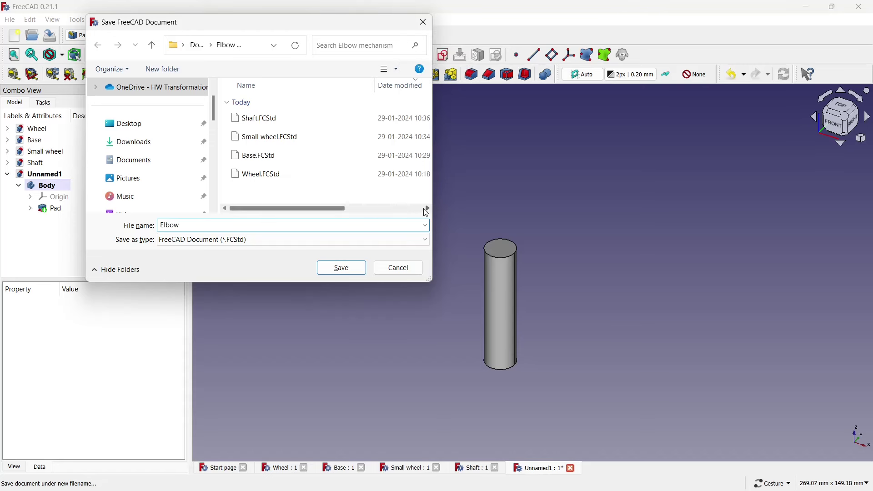
click(333, 268)
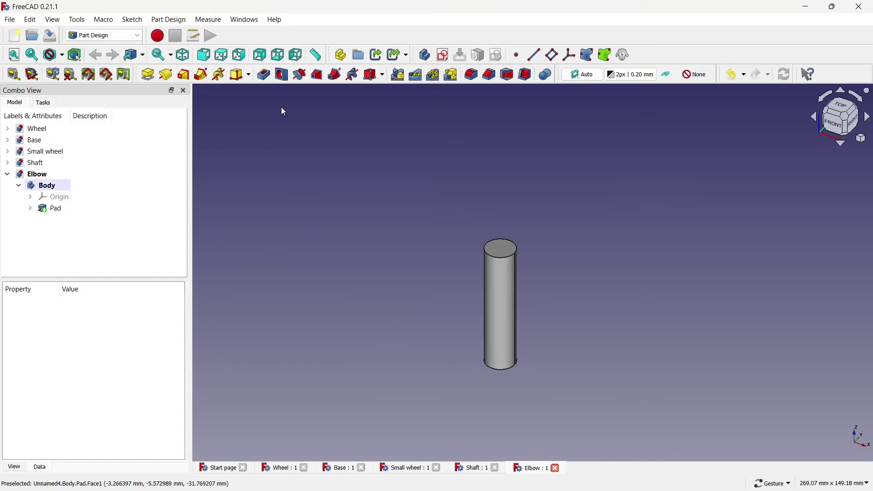
- On the XZ plane, draw a three-point arc starting at the sketch origin
click(443, 55)
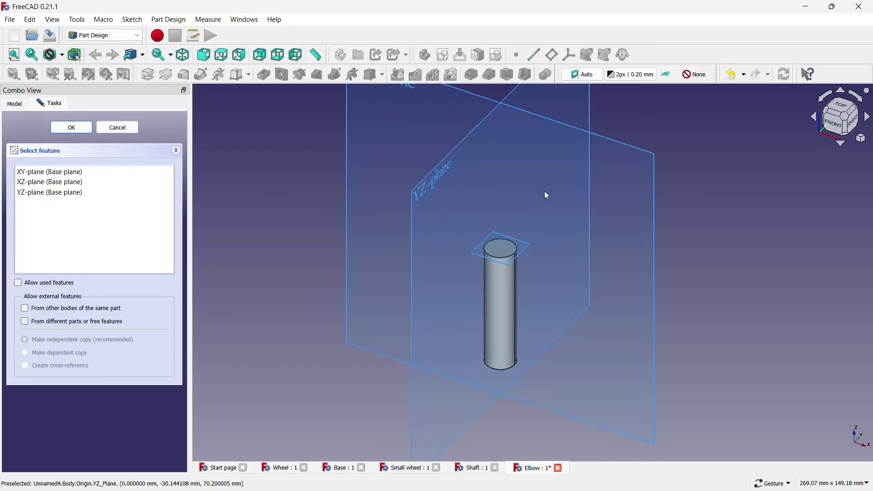
click(586, 169)
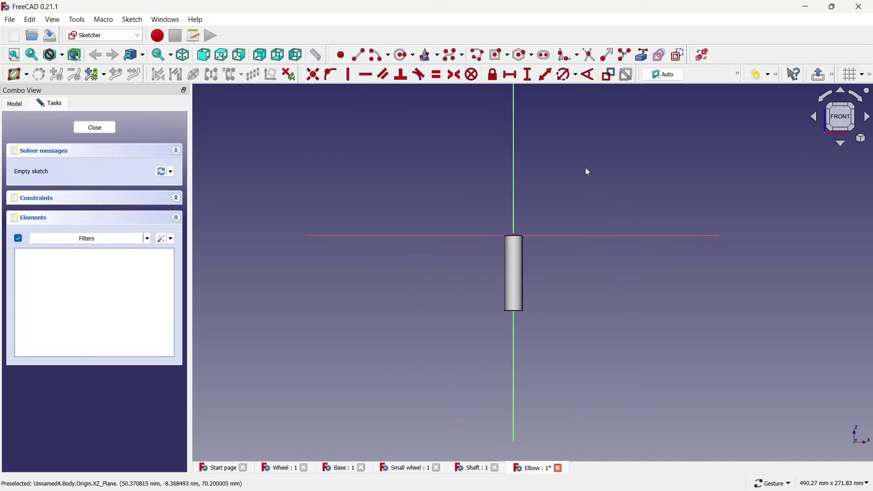
scroll(518, 218, up, 3)
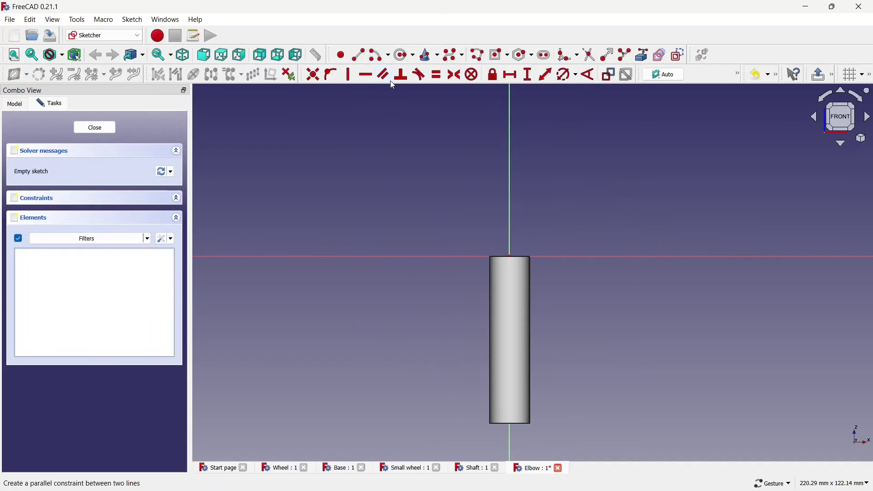
click(388, 55)
click(418, 82)
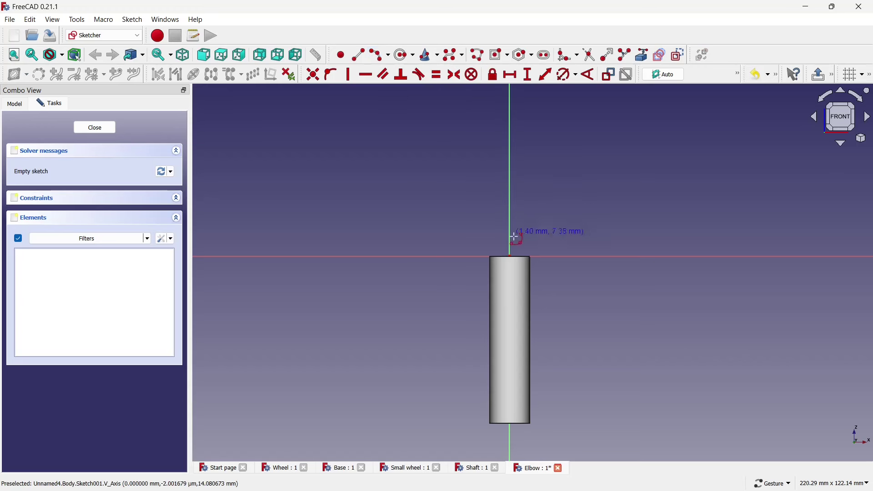
click(510, 257)
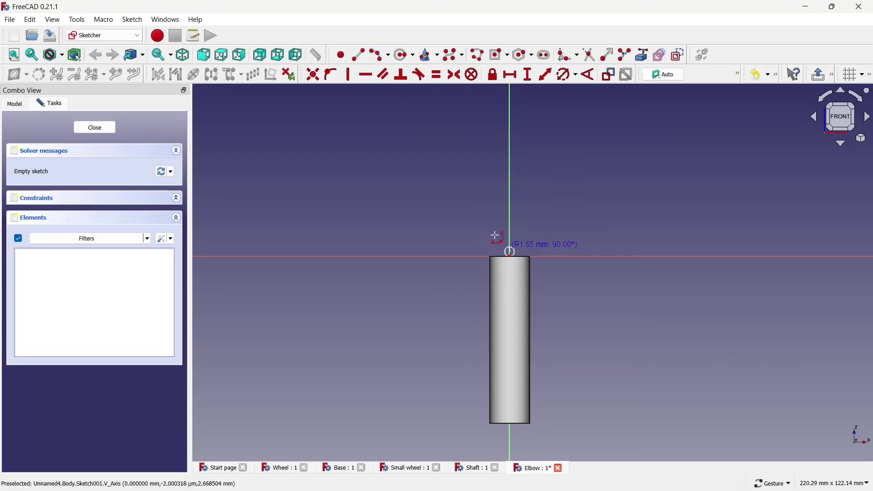
click(461, 217)
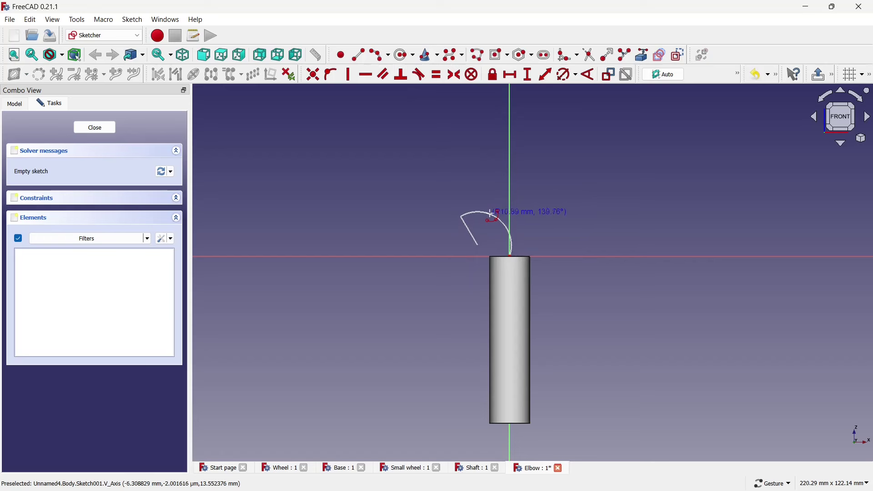
click(489, 212)
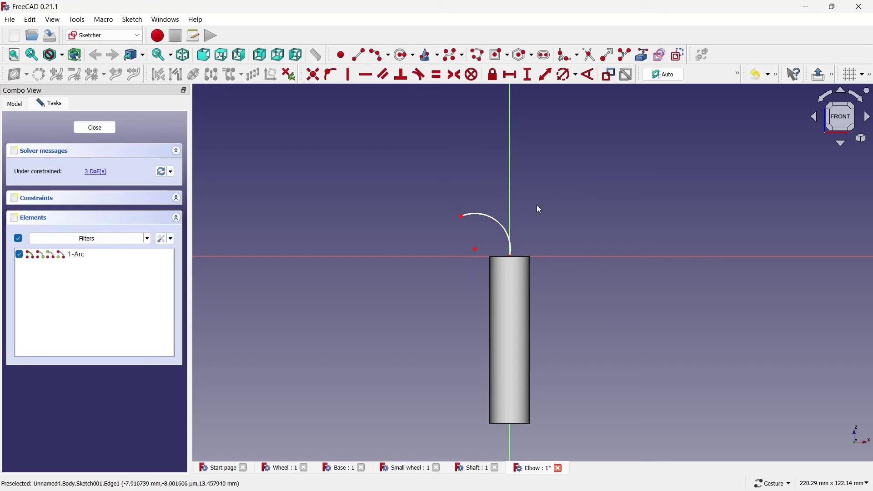
scroll(536, 204, up, 1)
- Give the arc a 14 mm radius and align two of its points vertically
click(565, 74)
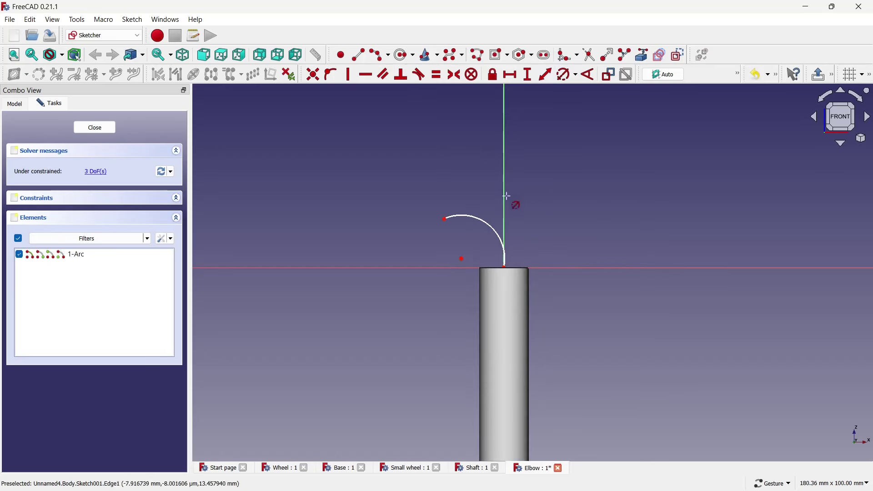
click(497, 230)
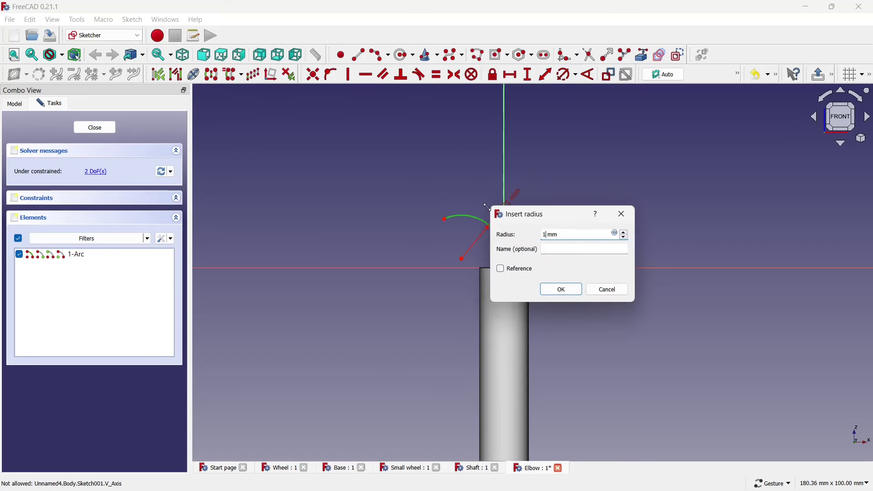
click(560, 289)
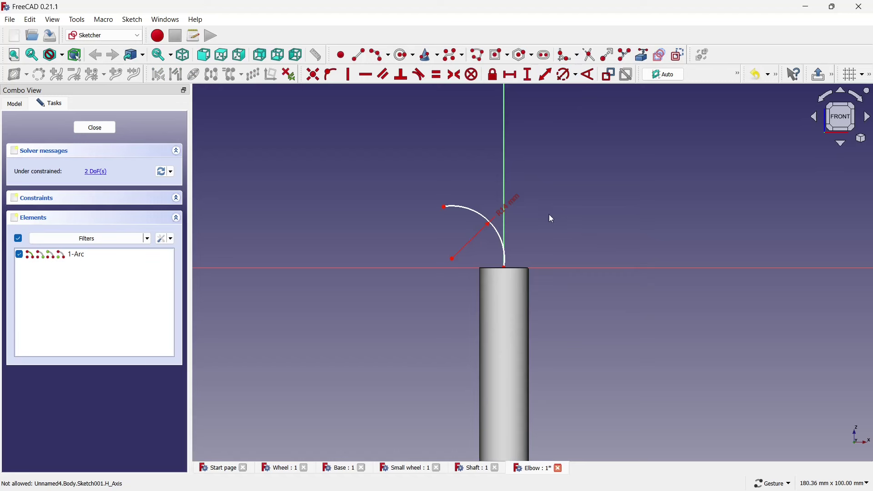
scroll(551, 216, up, 2)
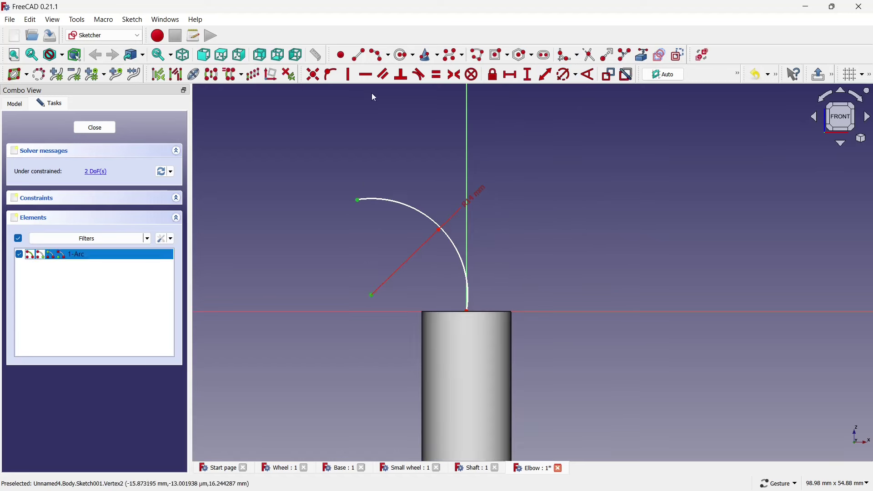
click(350, 75)
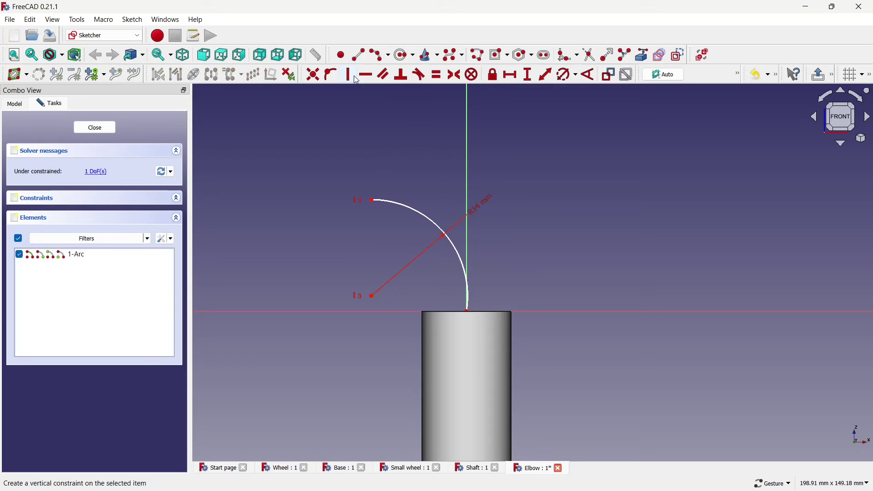
right_click(527, 174)
click(486, 182)
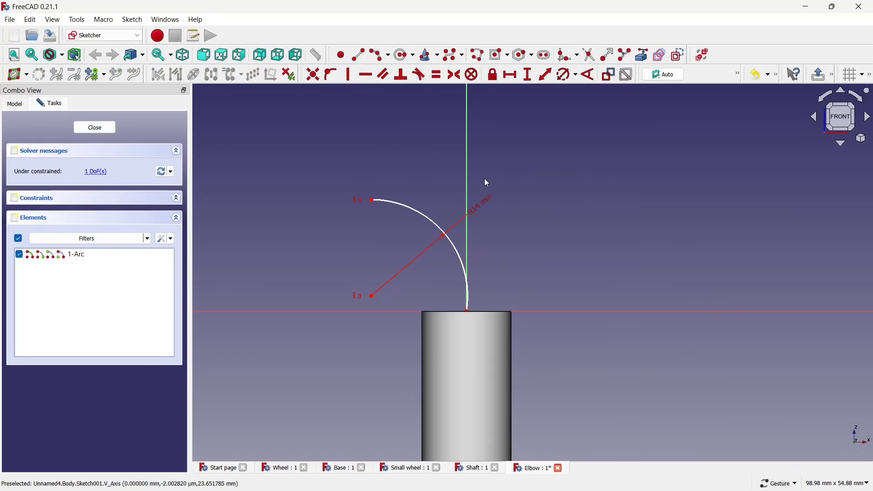
- Make the arc tangent to the vertical axis and close the sketch
scroll(483, 177, down, 1)
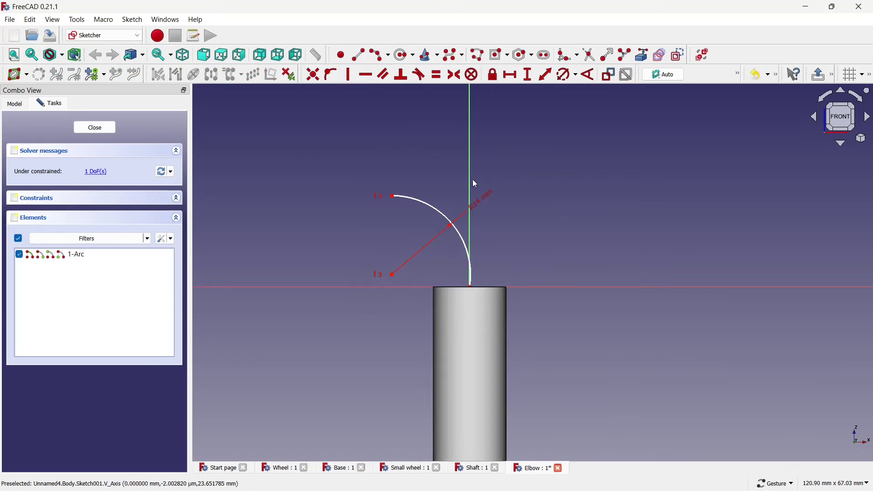
click(464, 248)
click(469, 232)
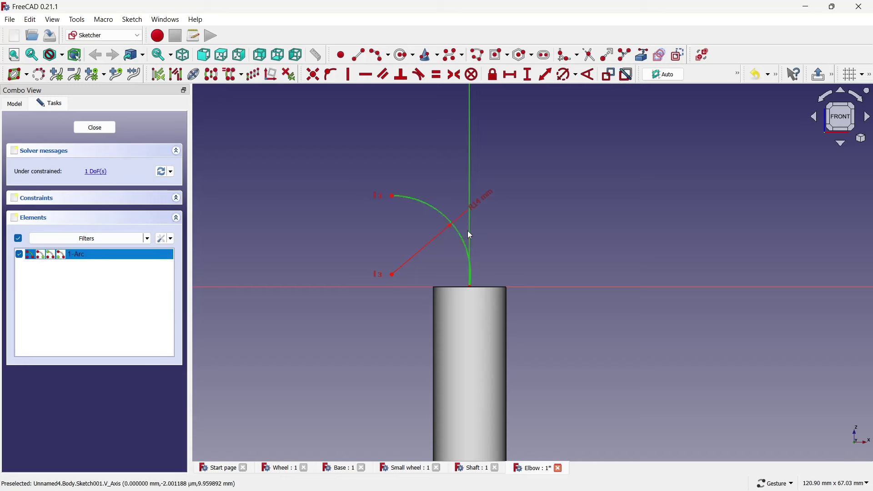
click(420, 74)
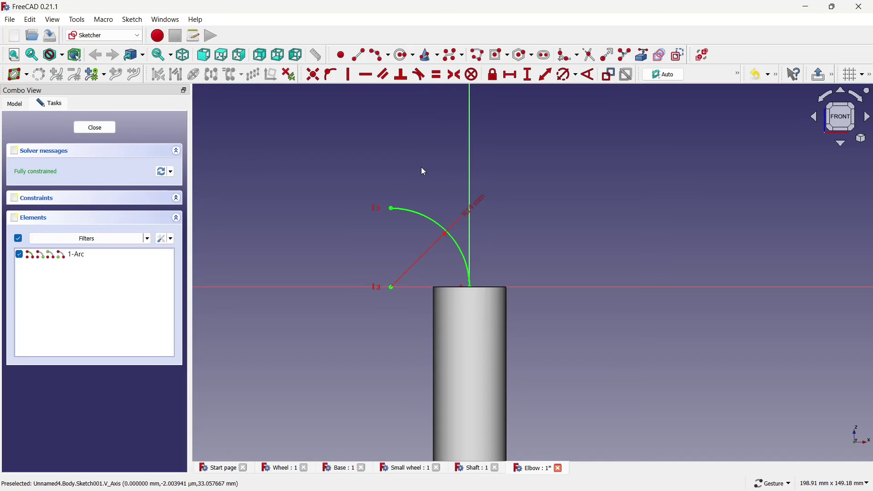
scroll(420, 167, down, 1)
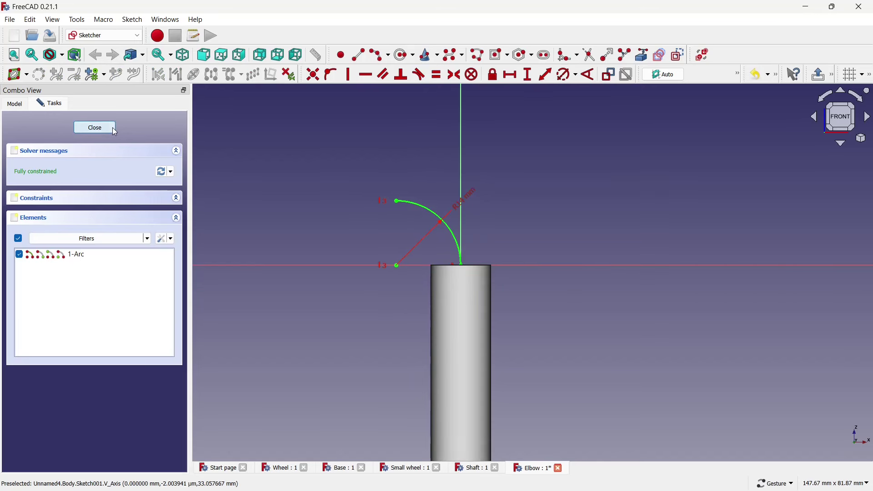
click(114, 130)
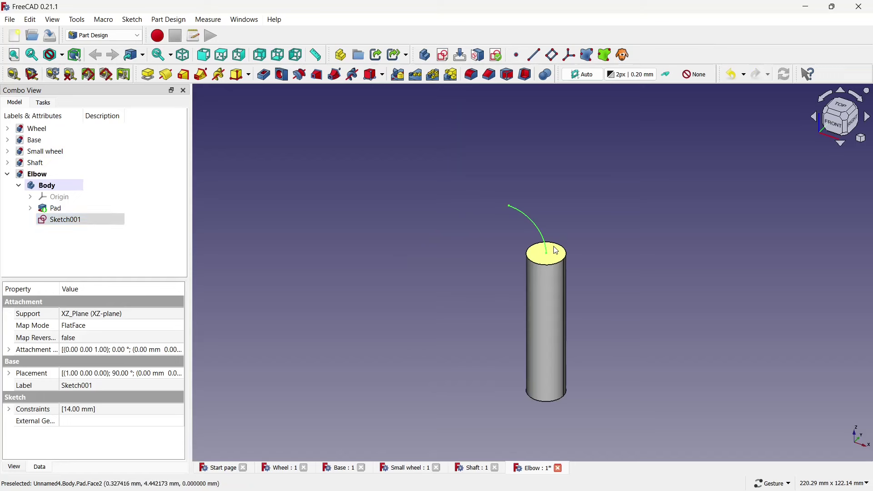
- Start a sketch on the cylinder's top face and draw a circle centred on the origin
click(553, 251)
click(444, 56)
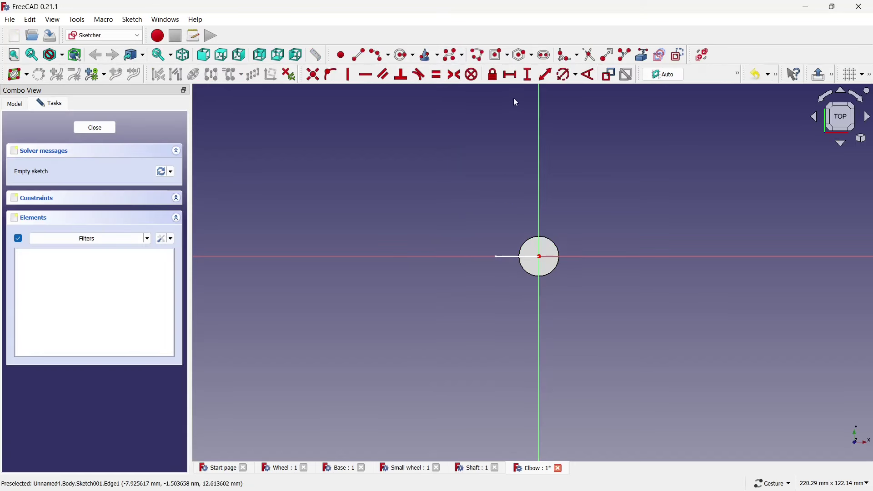
click(404, 55)
scroll(610, 251, up, 2)
scroll(574, 257, up, 3)
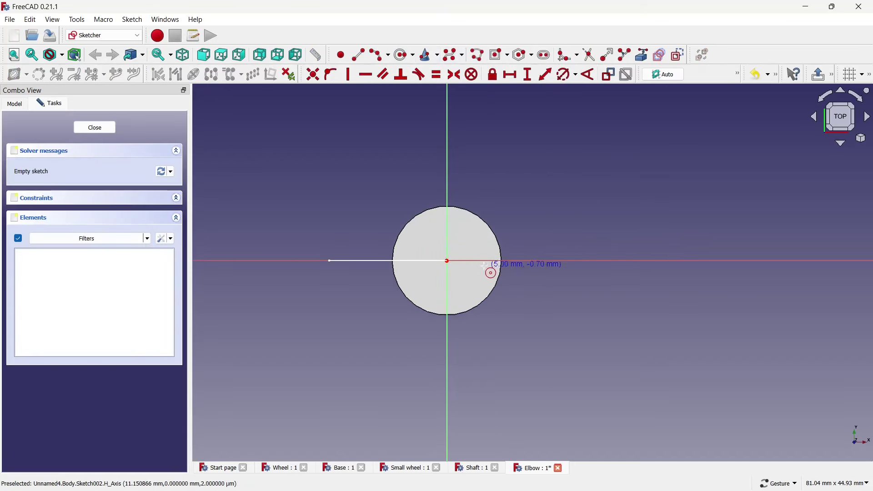
click(448, 260)
click(451, 241)
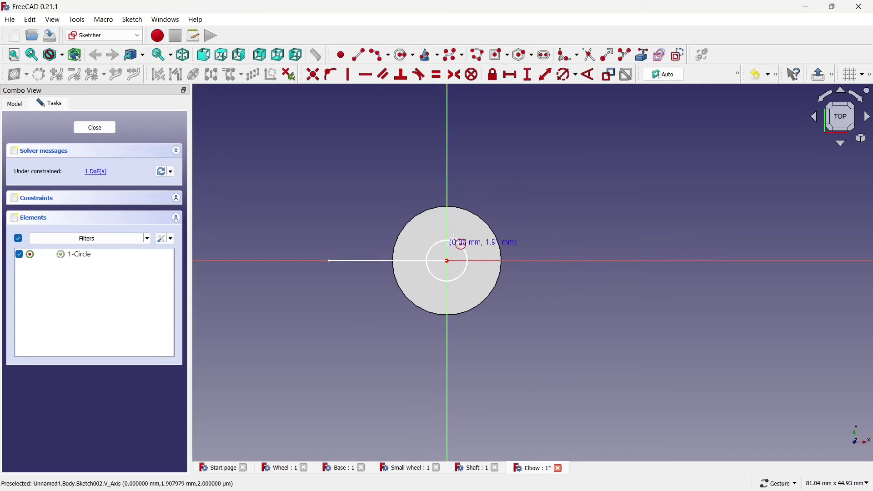
- Constrain the circle to 8 mm diameter and close the sketch
click(564, 75)
click(463, 247)
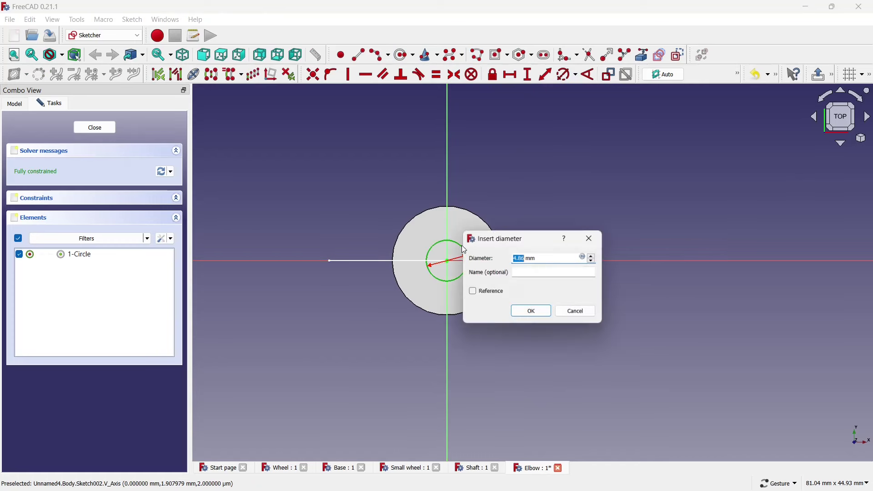
text(8)
click(541, 314)
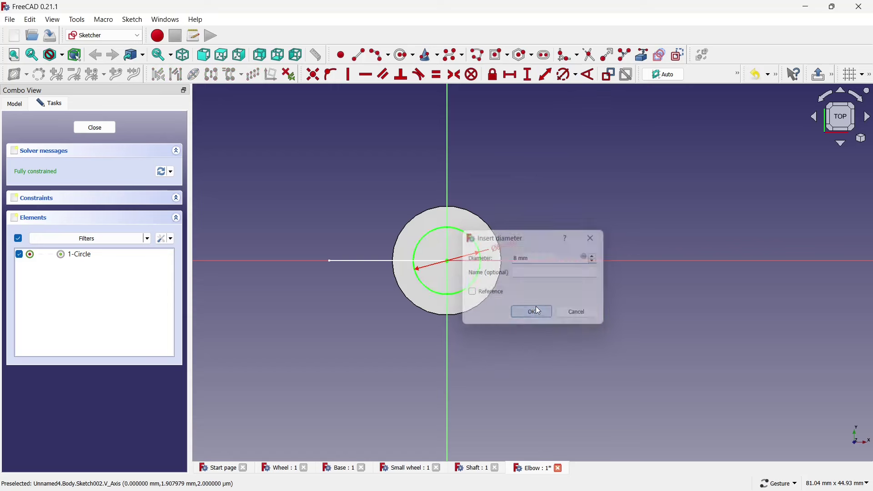
click(95, 128)
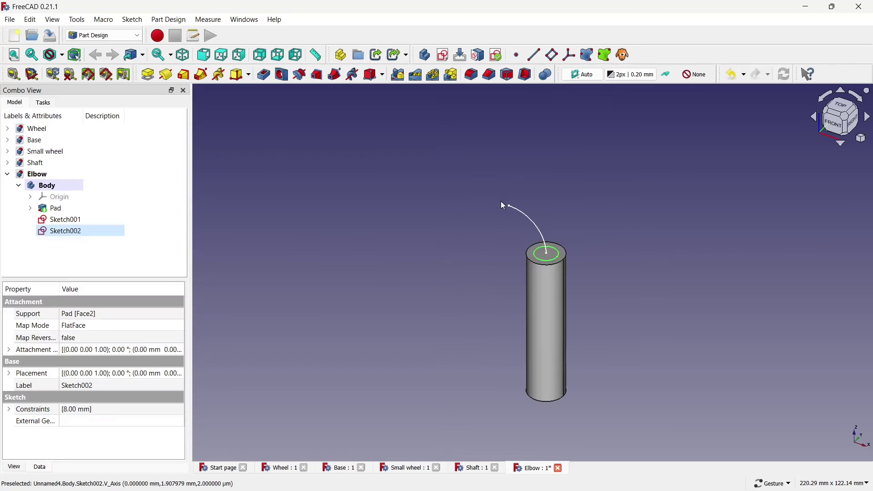
scroll(654, 224, up, 2)
- Sweep Sketch002's 8 mm circle along the Sketch001 arc as an additive pipe
click(629, 236)
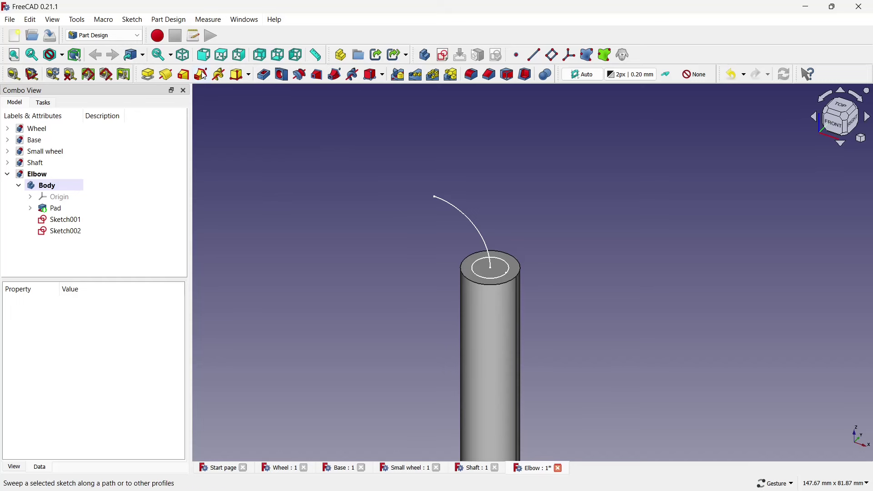
click(85, 231)
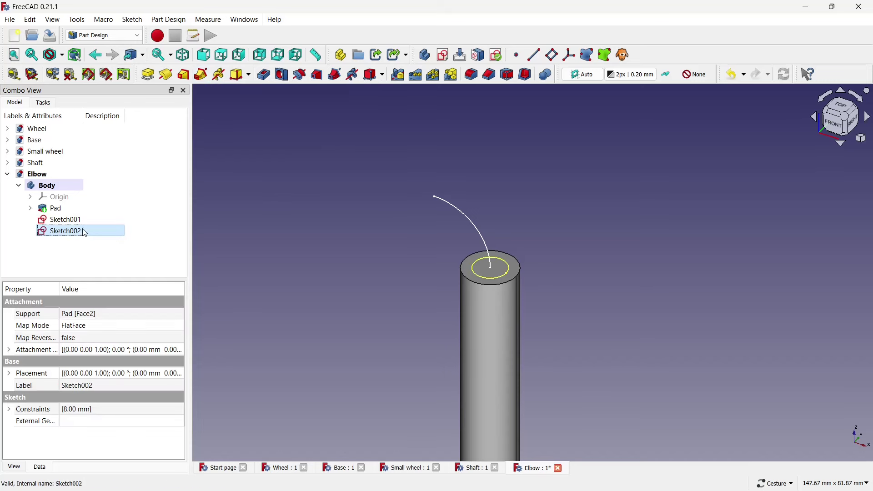
click(201, 74)
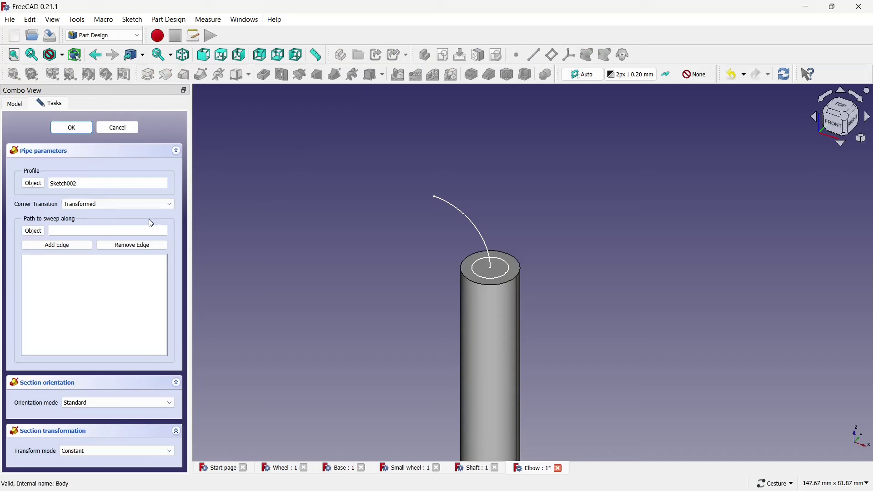
click(450, 205)
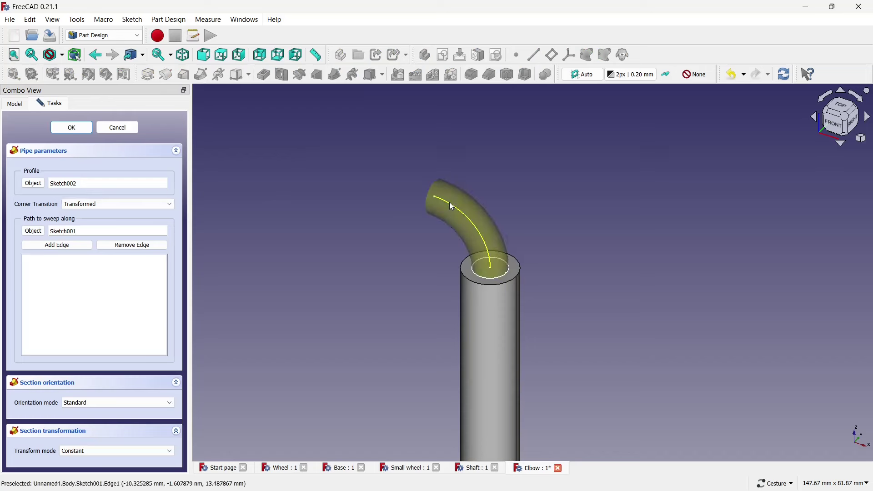
click(88, 127)
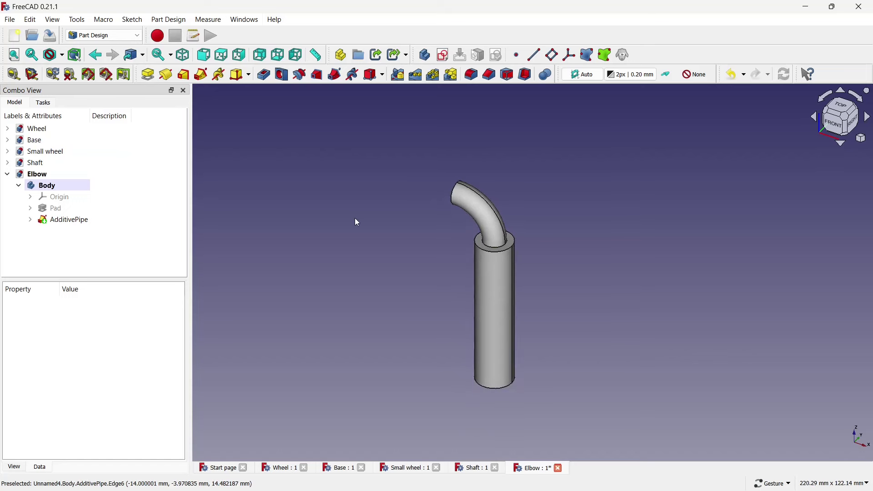
mouse_move(600, 230)
mouse_down()
mouse_move(516, 244)
mouse_move(647, 257)
mouse_move(411, 253)
mouse_move(491, 231)
mouse_up()
click(501, 232)
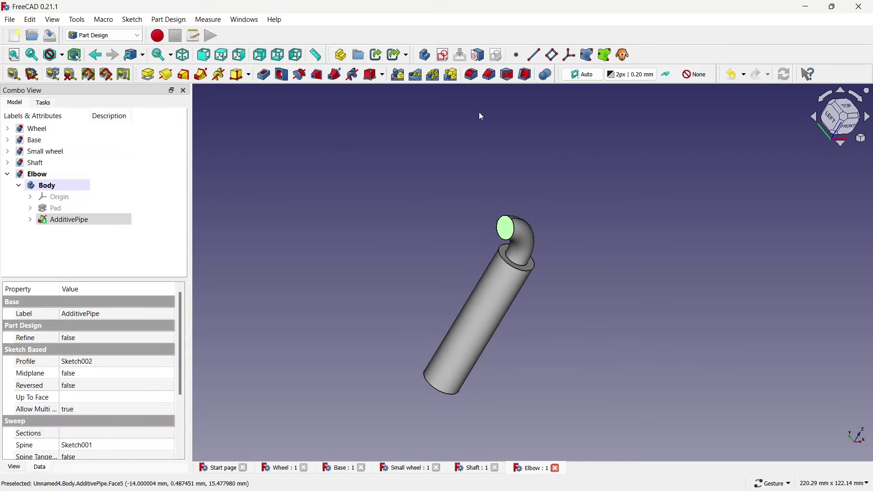
- On the pipe's end face, sketch a 13 mm circle concentric with the external end edge
click(443, 55)
scroll(574, 174, up, 5)
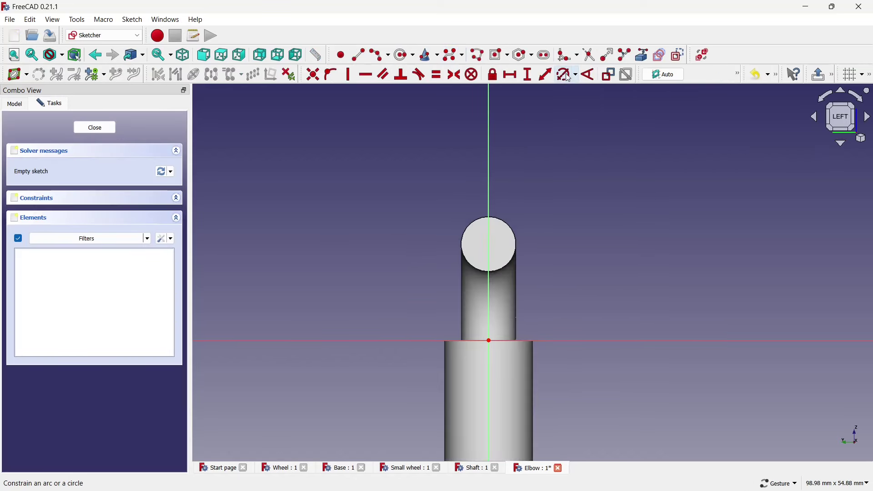
click(567, 75)
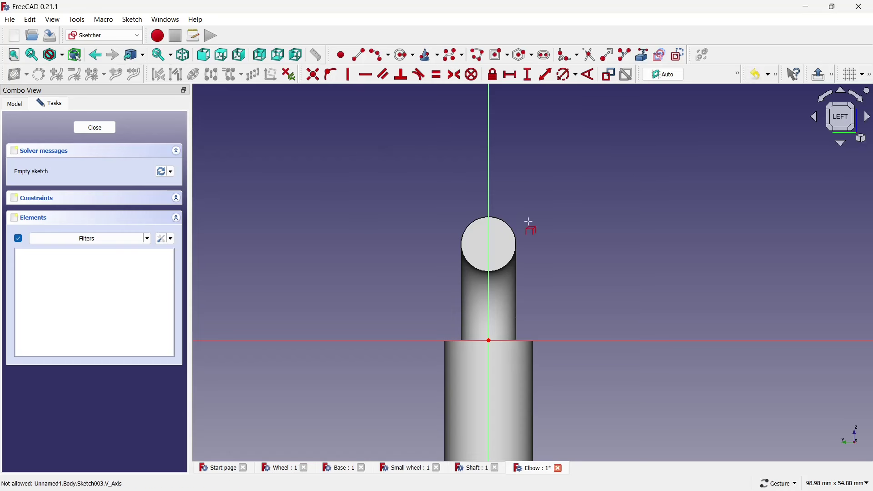
click(516, 229)
scroll(522, 223, up, 2)
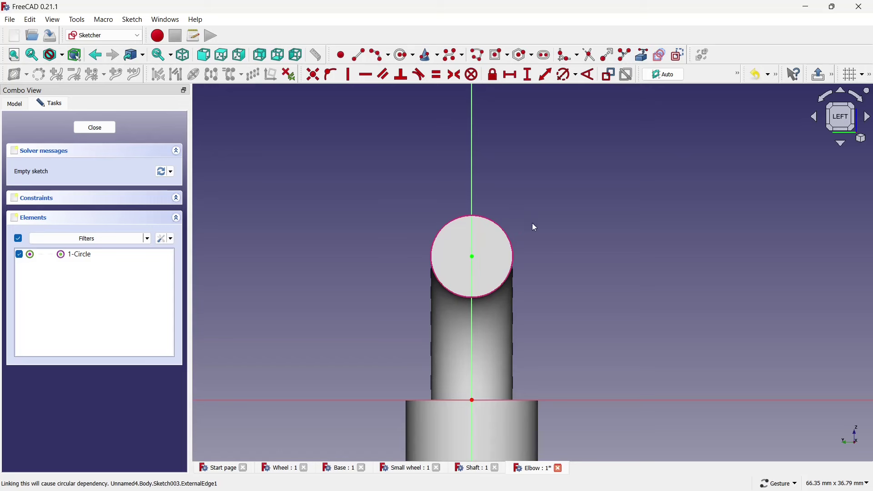
click(404, 55)
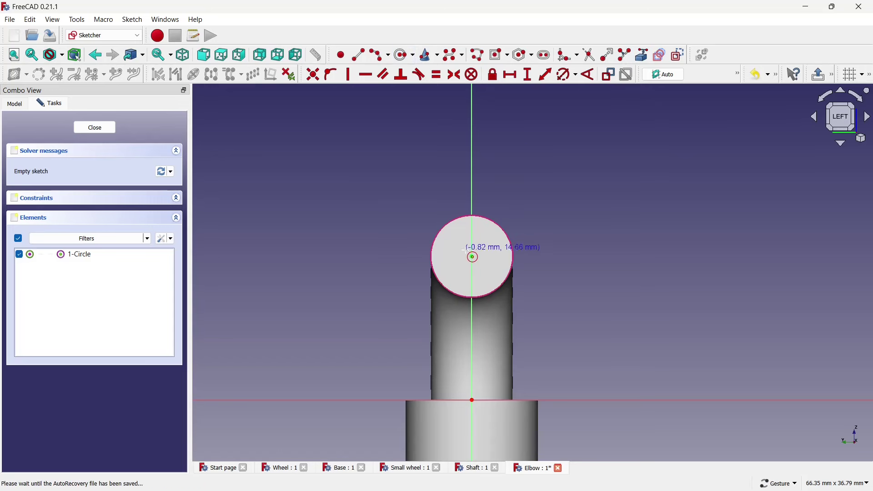
click(472, 256)
click(458, 185)
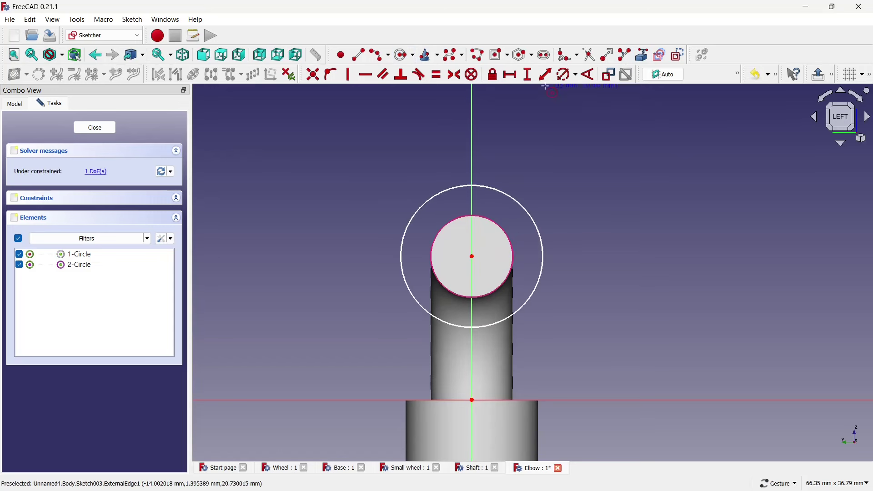
click(500, 191)
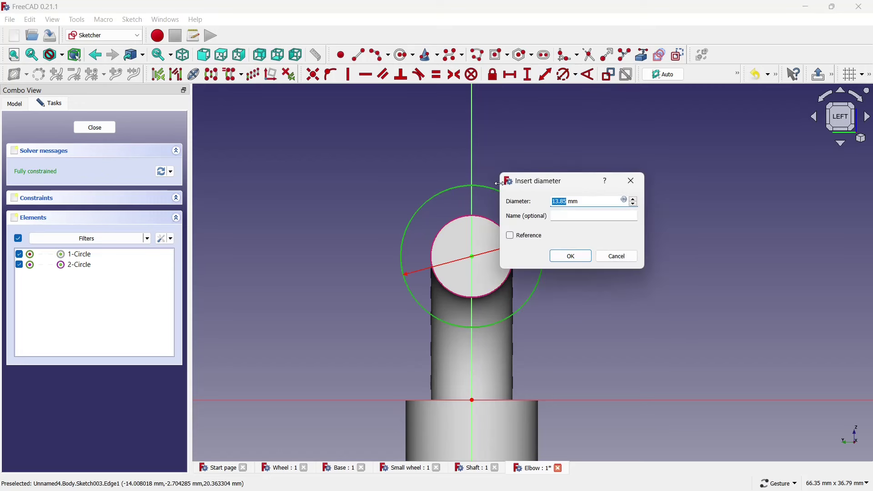
click(553, 257)
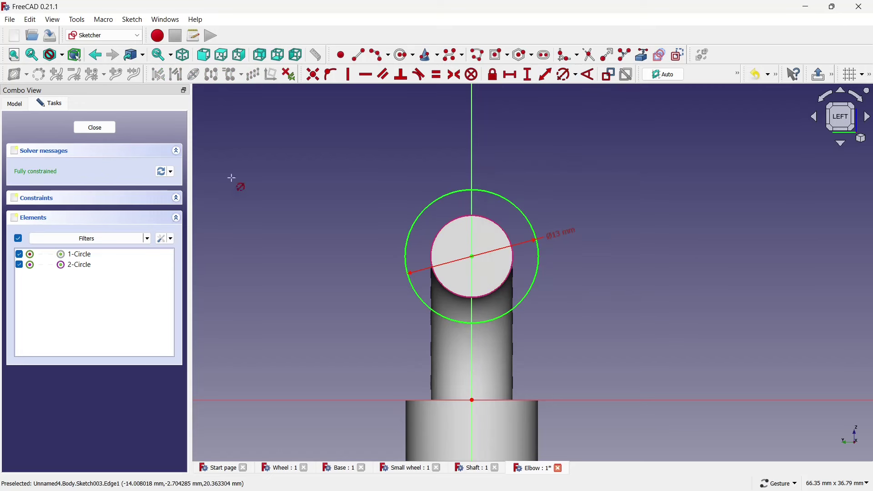
click(95, 128)
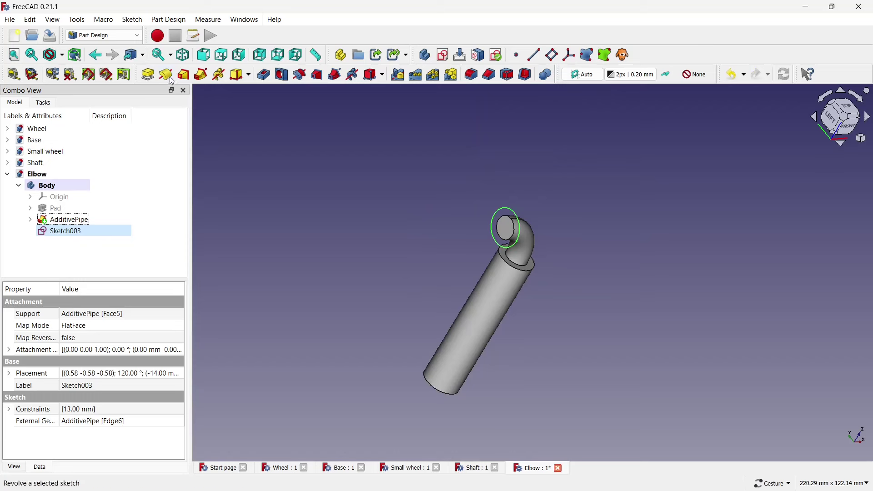
- Pad the 13 mm circle 54 mm into a straight arm
click(149, 75)
text(54)
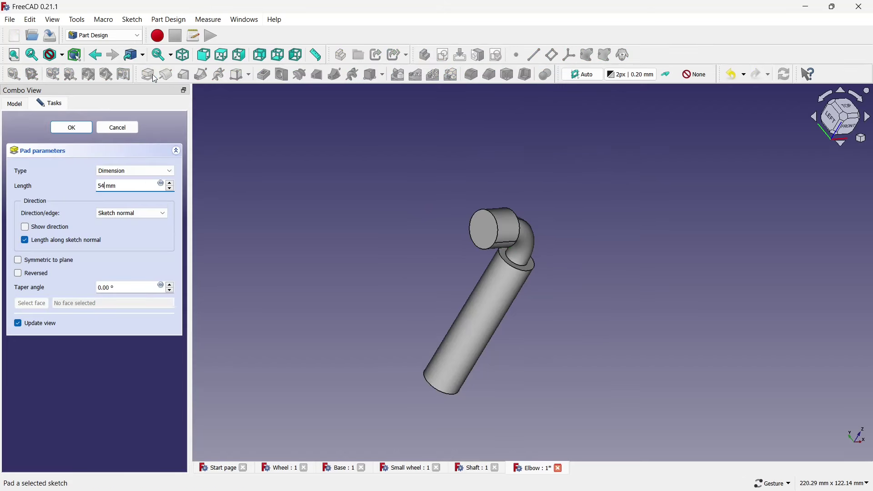
text(4)
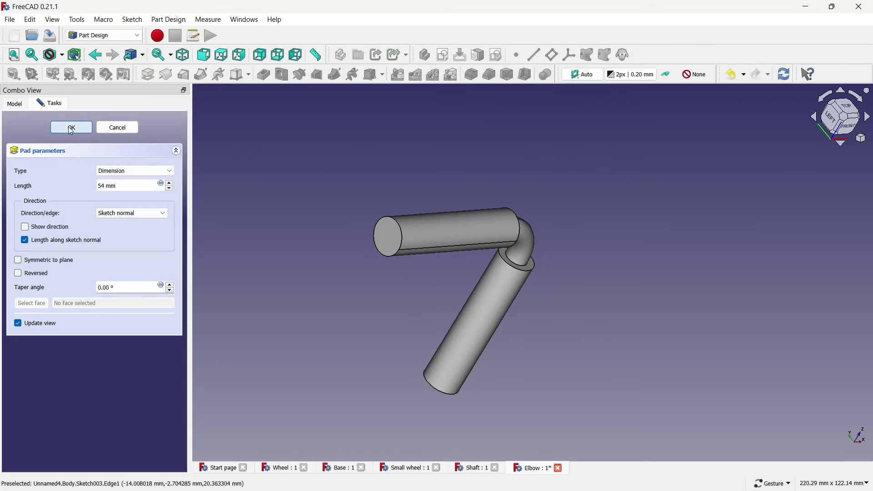
click(71, 128)
- Chamfer the elbow's outer end edges by 1 mm
drag(452, 197, 498, 206)
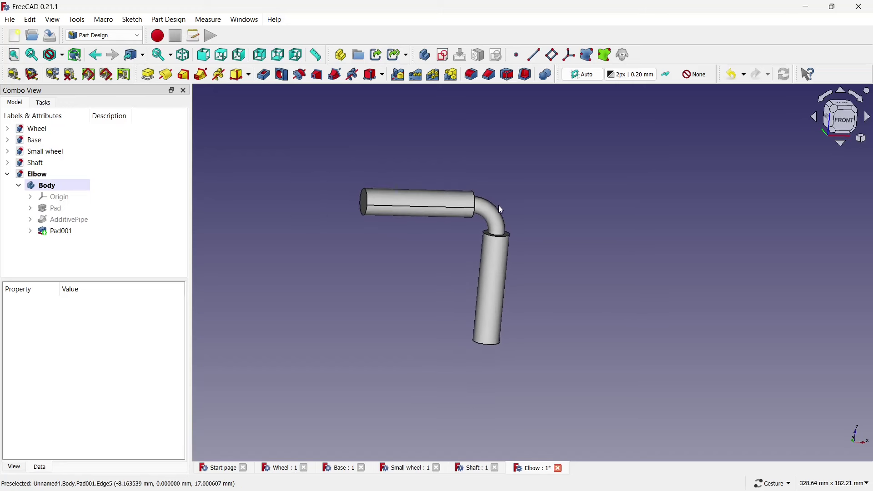
scroll(288, 157, up, 1)
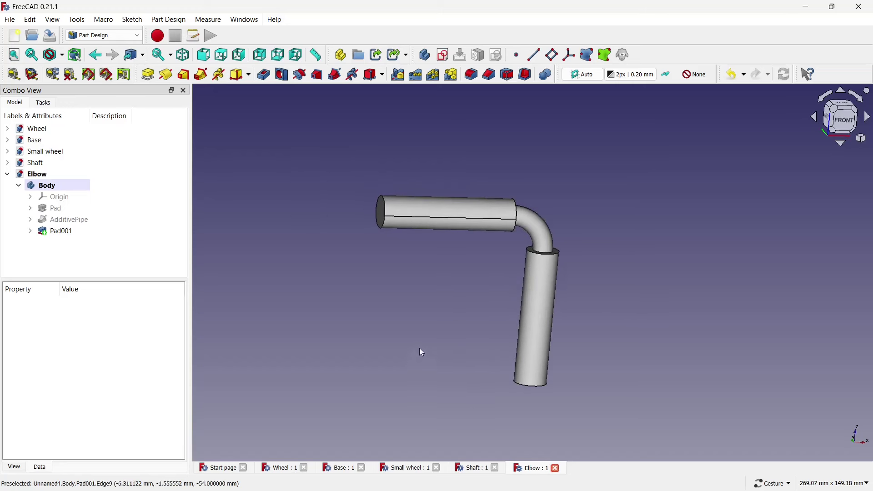
click(389, 215)
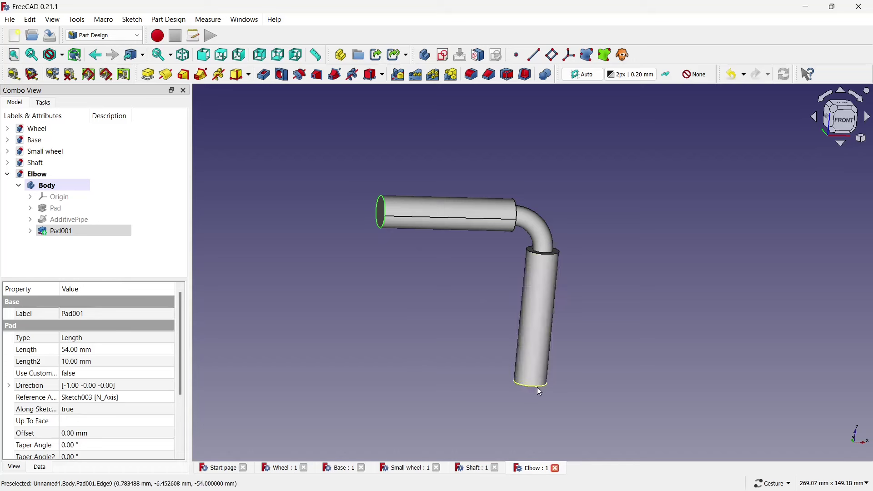
click(488, 75)
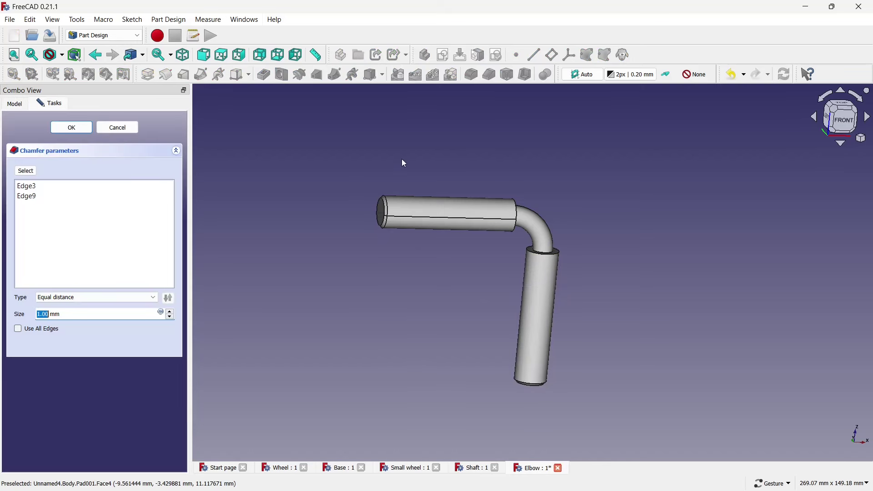
click(71, 128)
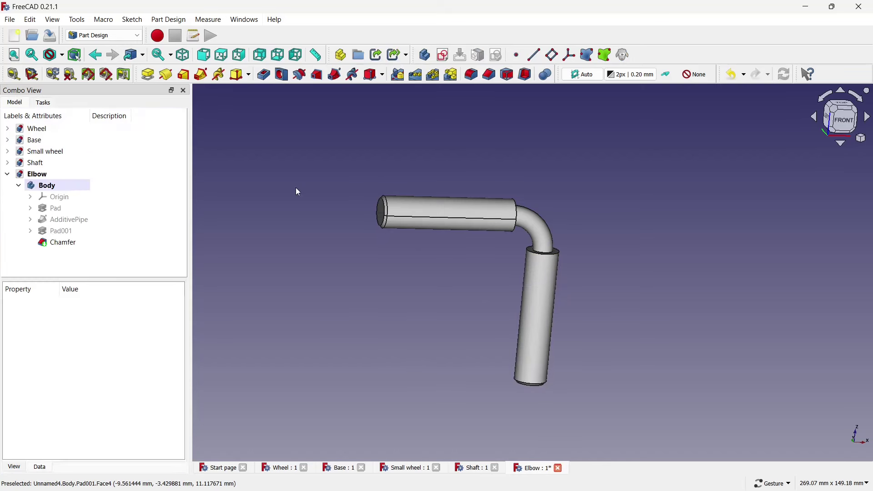
scroll(332, 298, down, 1)
- Create a new empty document and save it as 'Assembly'
click(11, 40)
text(A)
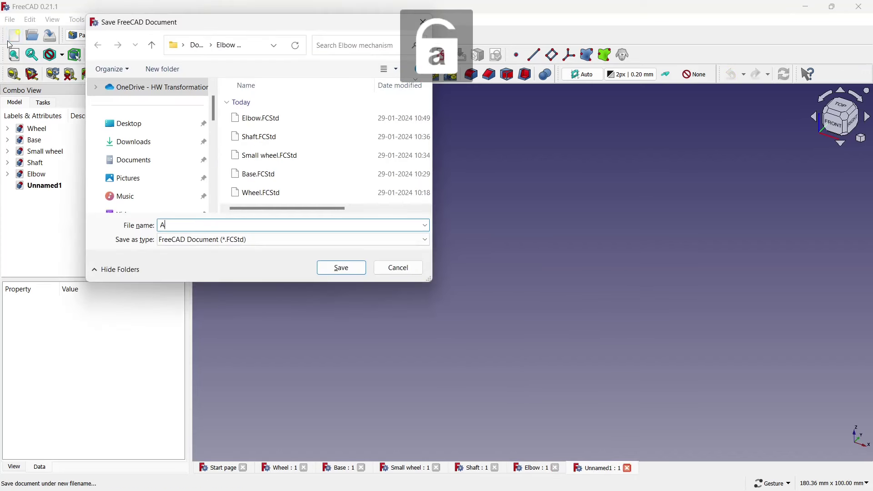
text(ssembly)
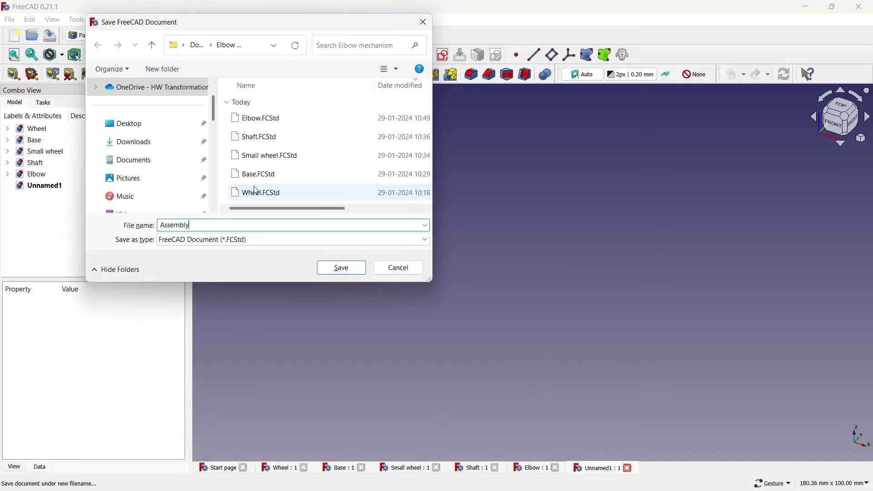
click(360, 268)
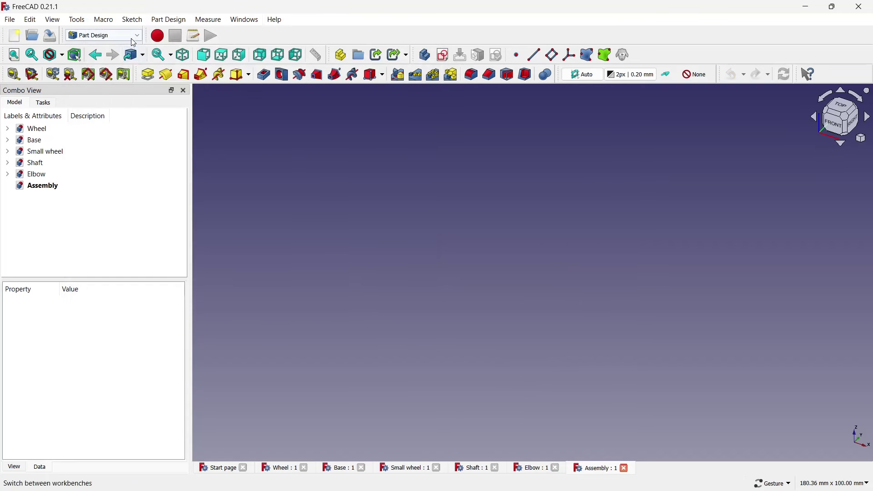
- Switch to the A2plus workbench and import Base.FCStd into the assembly as Base_001
click(104, 35)
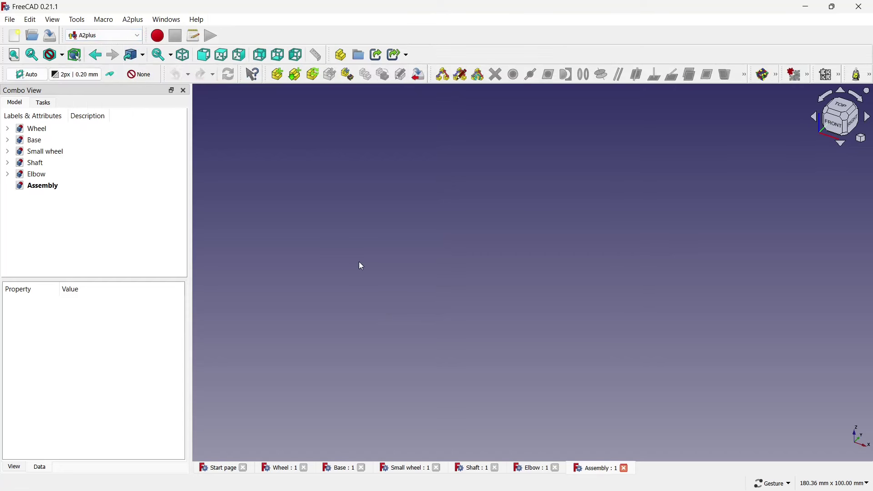
click(276, 74)
double_click(352, 189)
scroll(468, 275, down, 3)
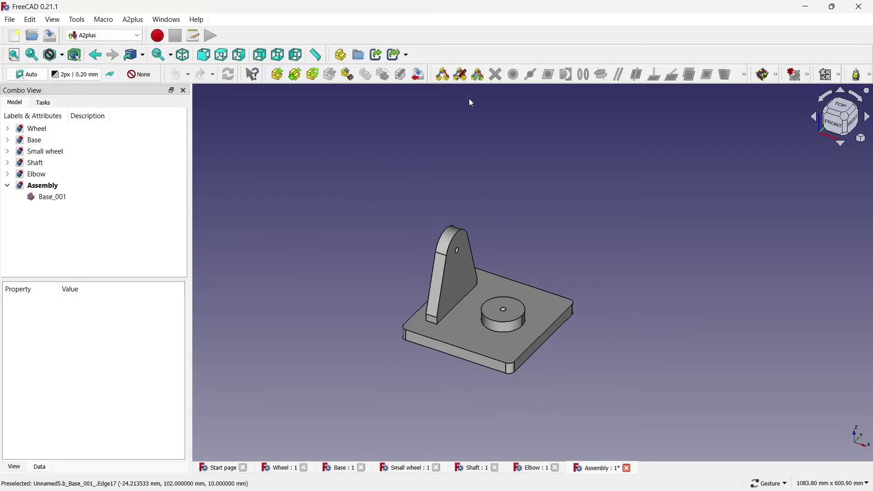
- Import the Wheel part and make its hub hole coaxial with the base upright's hole
click(277, 74)
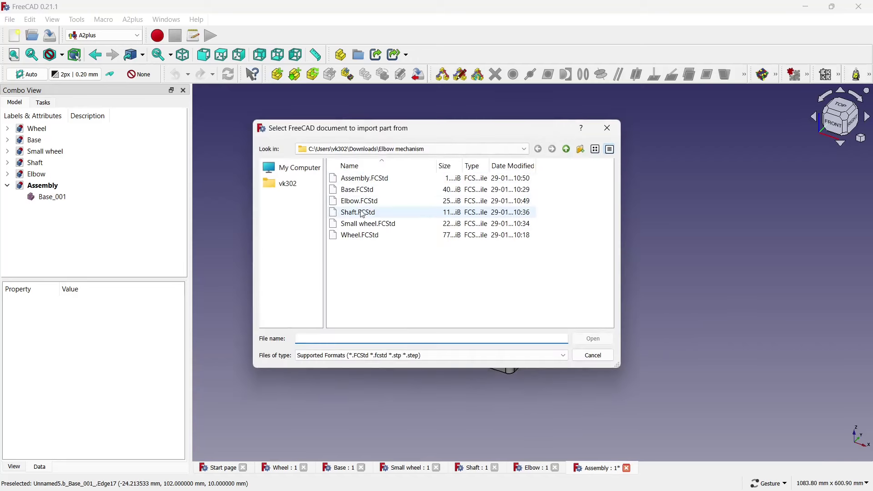
double_click(362, 233)
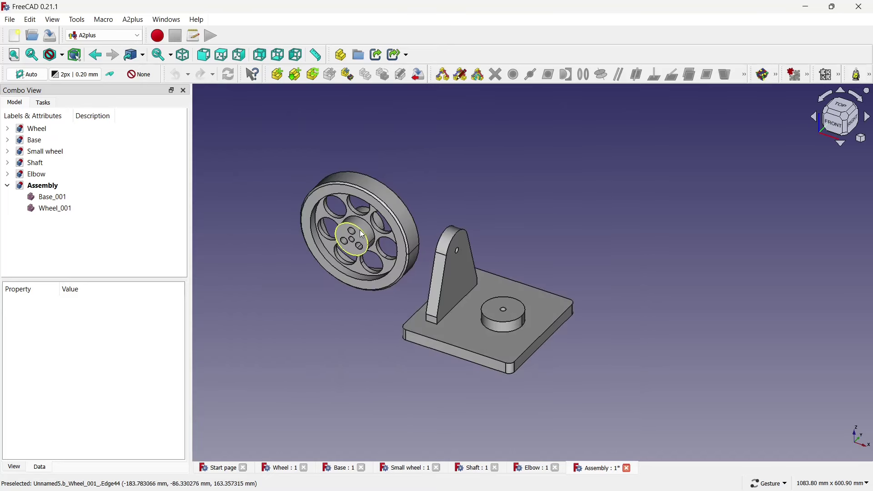
click(481, 195)
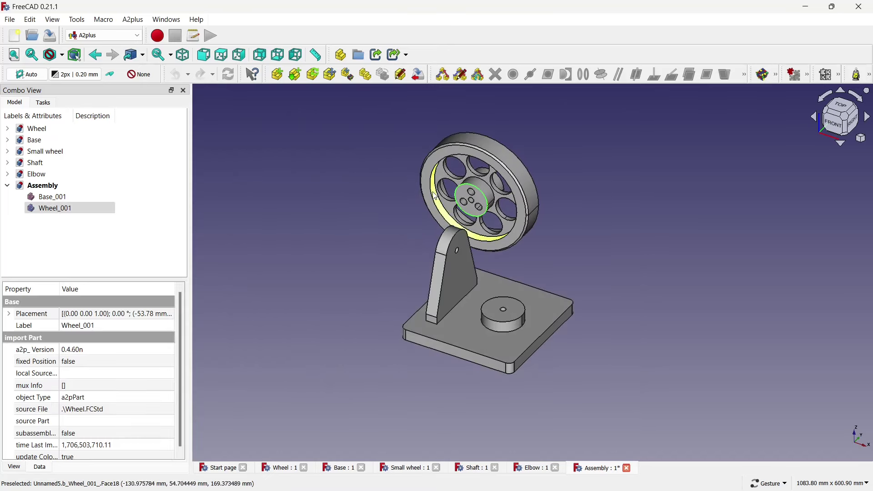
click(376, 205)
scroll(466, 196, up, 2)
scroll(481, 195, up, 3)
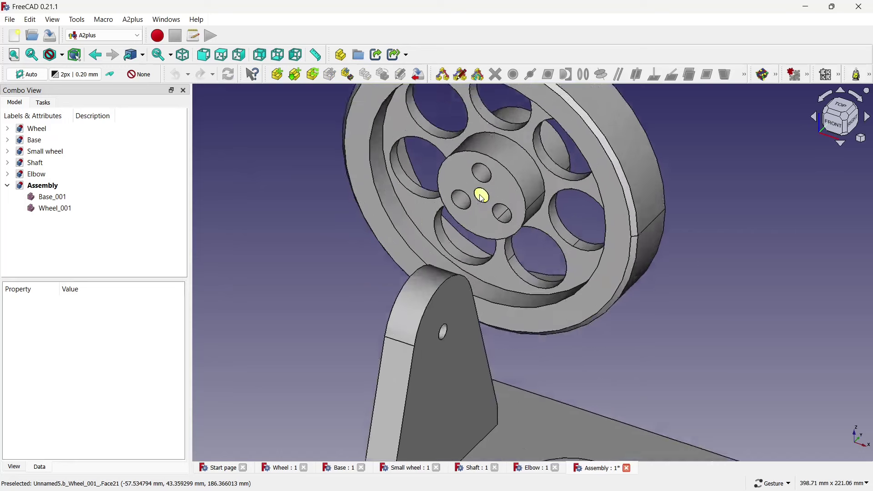
scroll(481, 196, up, 2)
click(481, 195)
click(435, 363)
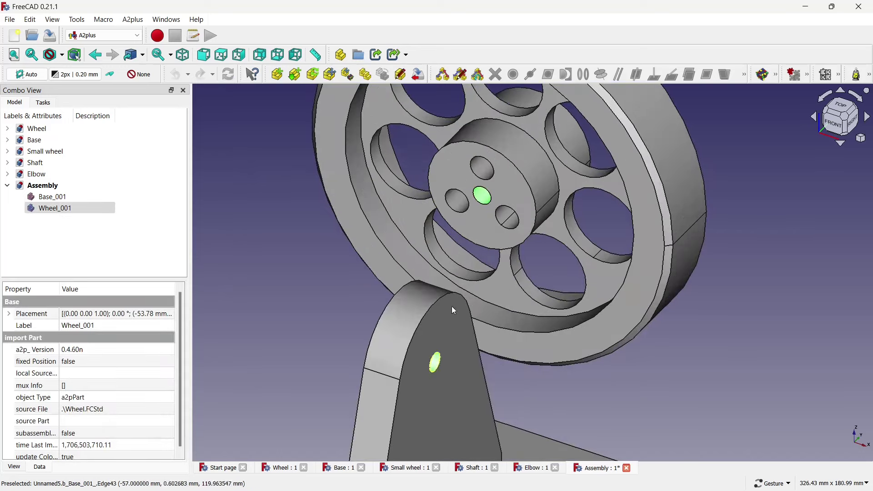
click(601, 76)
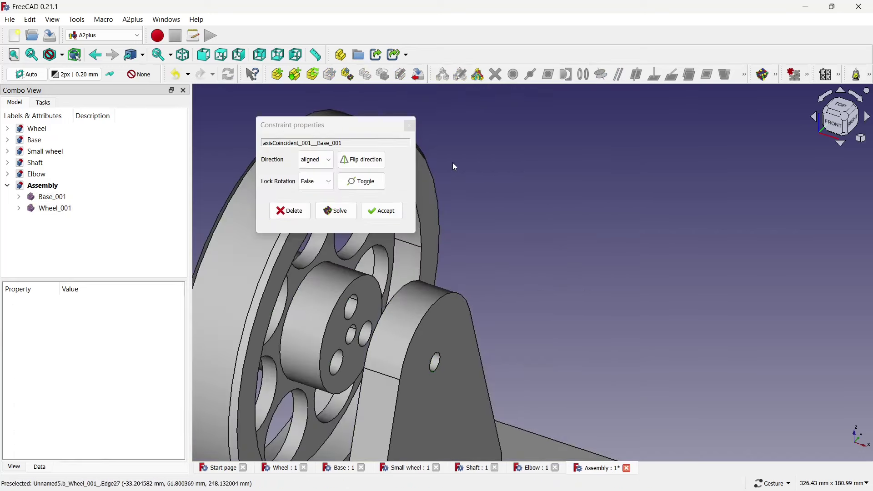
scroll(450, 173, down, 3)
click(397, 219)
- Make the wheel hub's end face flush with the upright's side face using Plane Coincident
scroll(520, 204, down, 3)
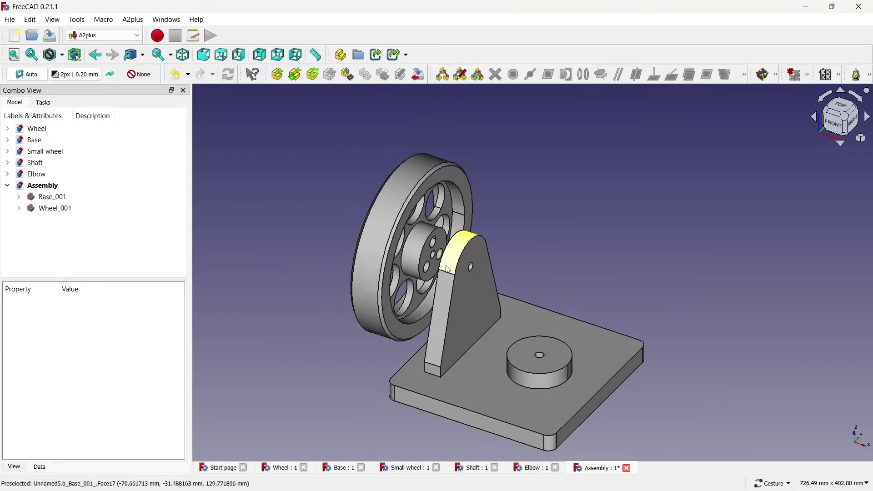
click(475, 302)
drag(445, 288, 402, 273)
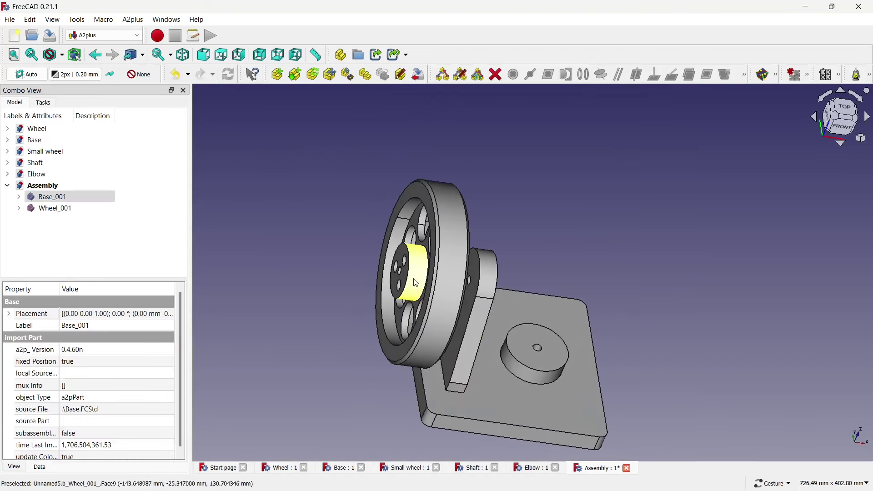
ctrl+click(399, 270)
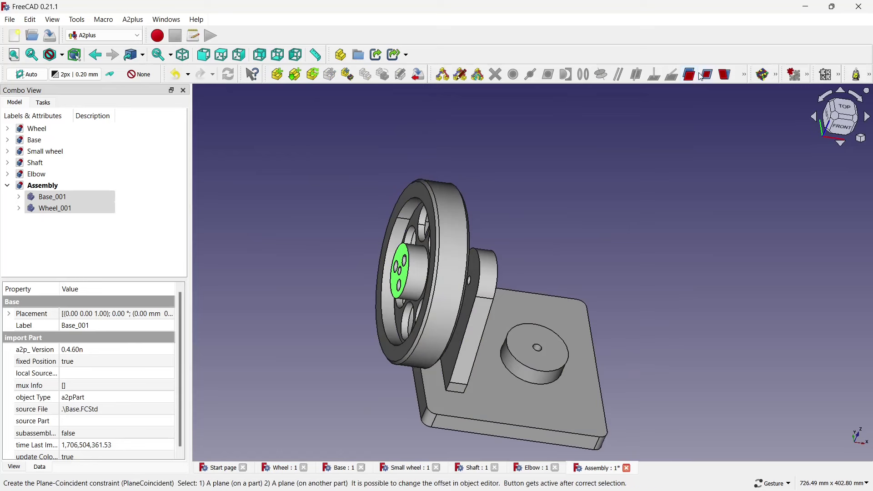
click(707, 74)
click(392, 209)
drag(394, 240, 335, 243)
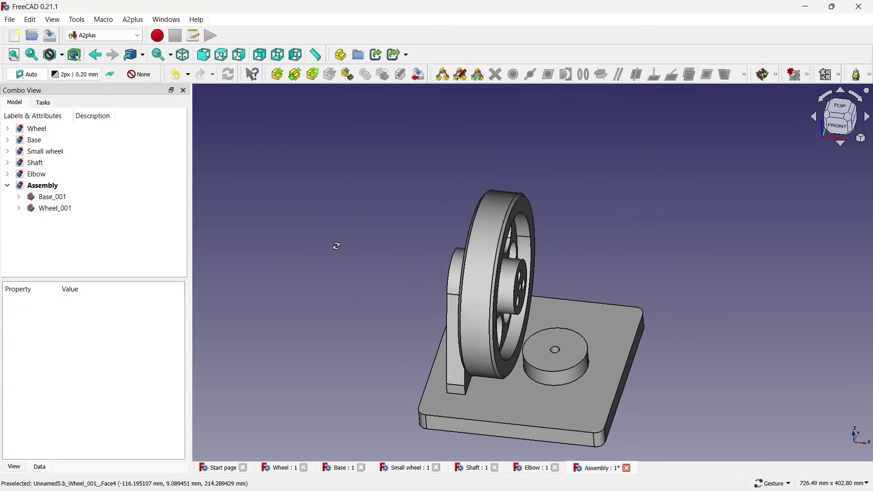
drag(426, 284, 400, 276)
scroll(454, 274, down, 3)
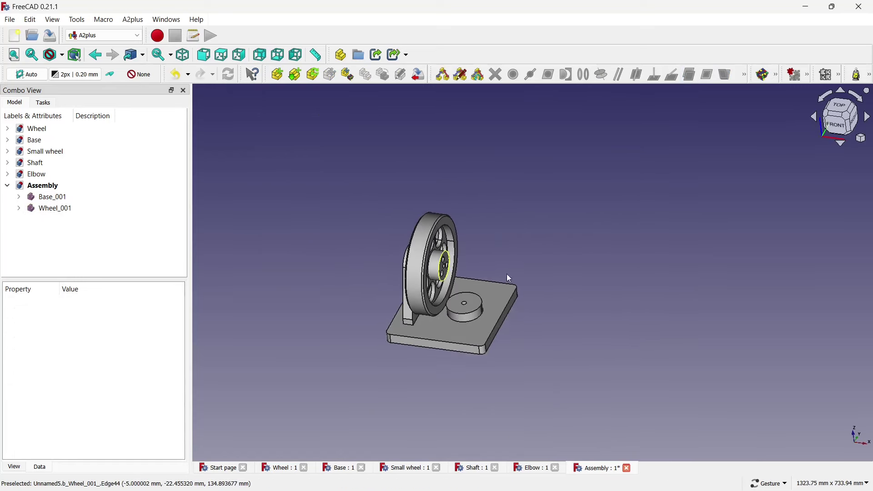
mouse_move(506, 274)
mouse_down()
mouse_move(434, 291)
mouse_move(347, 220)
mouse_up()
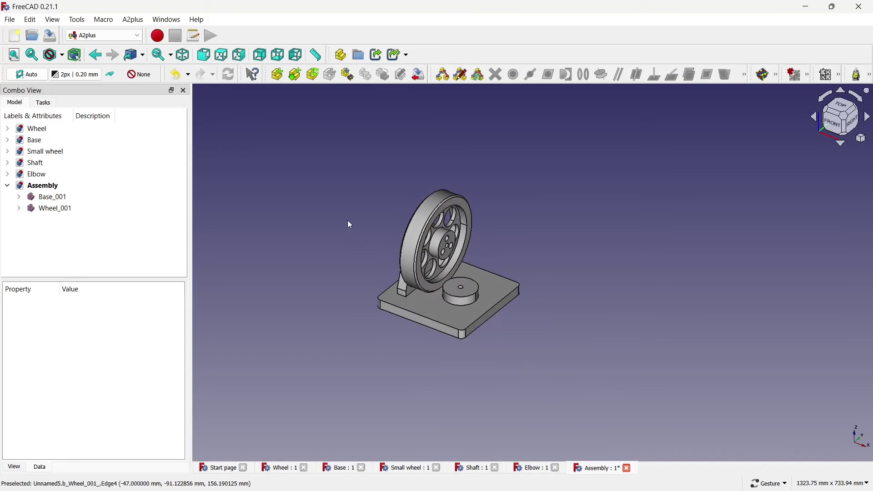
scroll(348, 220, up, 1)
- Import the Small wheel part and make it coaxial with the base's round boss
click(285, 78)
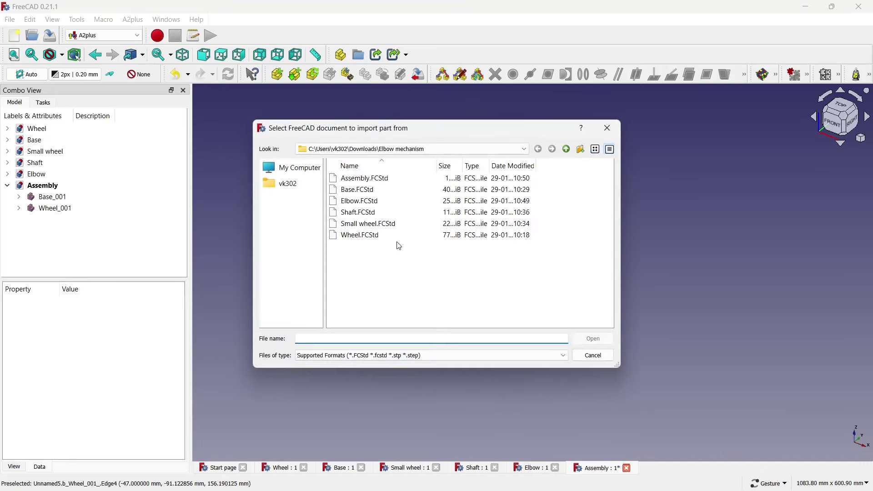
click(386, 229)
double_click(386, 230)
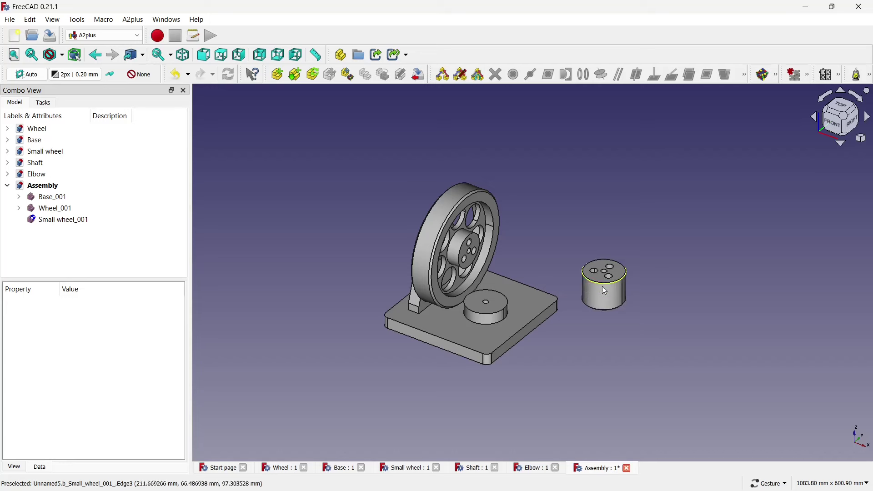
click(639, 284)
scroll(502, 313, up, 1)
ctrl+click(469, 318)
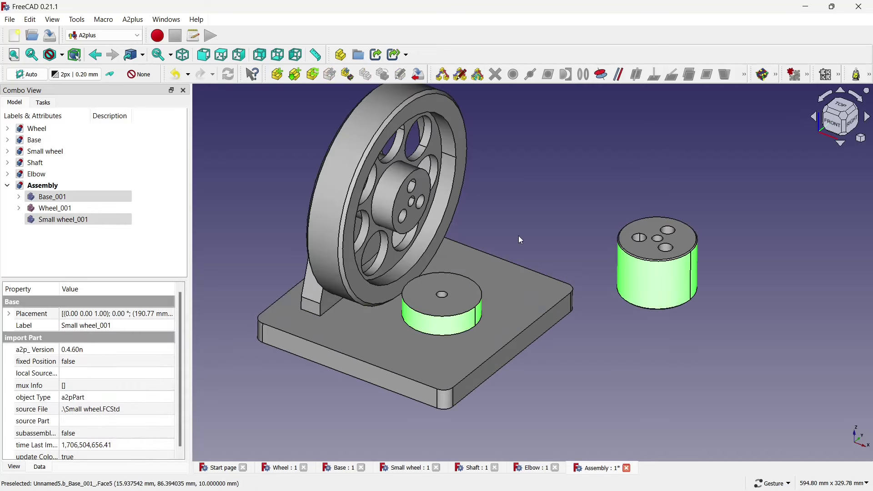
click(607, 77)
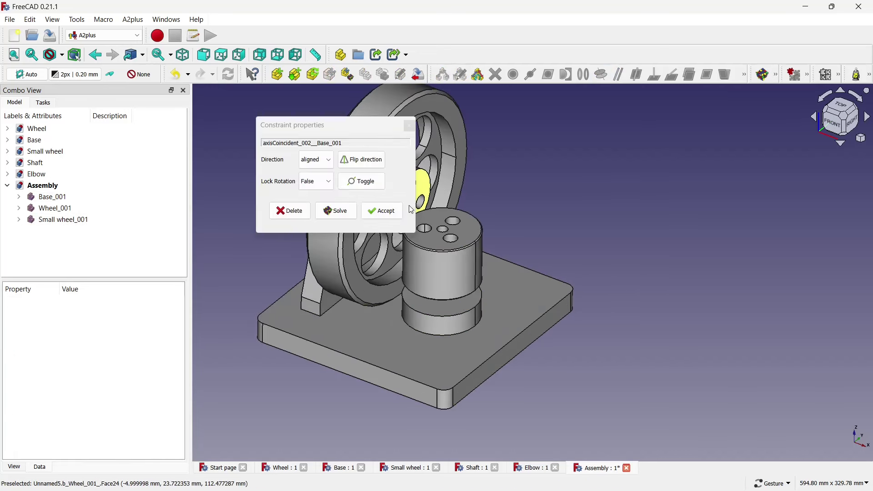
click(394, 212)
- Seat the small wheel's bottom face flush on the base's top face with Plane Coincident
click(463, 313)
drag(464, 314, 446, 273)
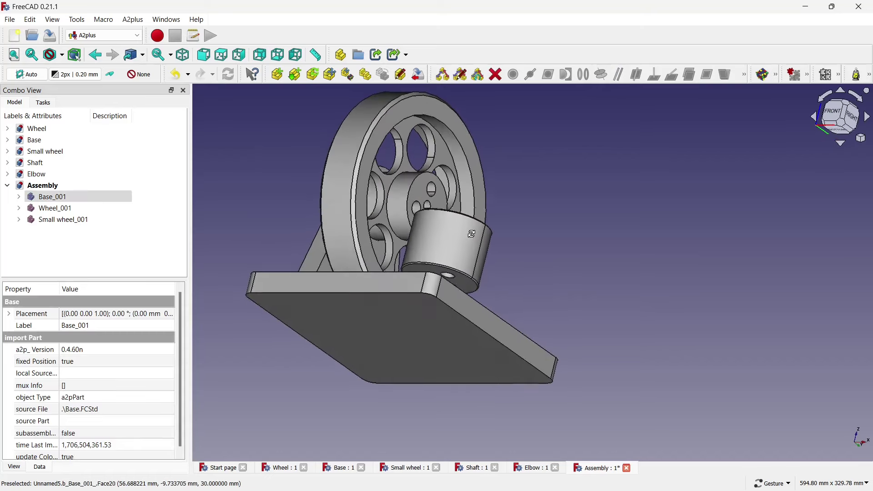
ctrl+click(443, 275)
click(707, 74)
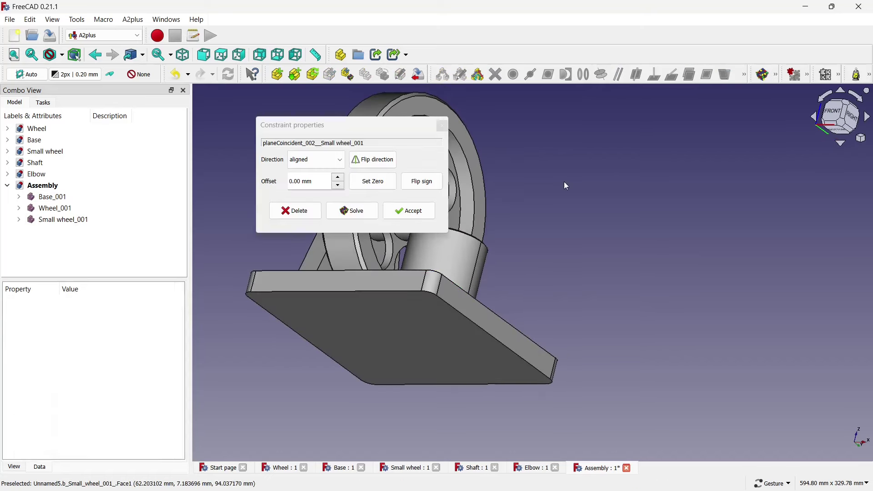
drag(564, 182, 484, 218)
click(414, 209)
mouse_move(418, 221)
mouse_down()
mouse_move(545, 249)
mouse_move(351, 238)
mouse_move(343, 249)
mouse_move(565, 296)
mouse_move(577, 251)
mouse_move(563, 276)
mouse_up()
right_drag(563, 276, 587, 291)
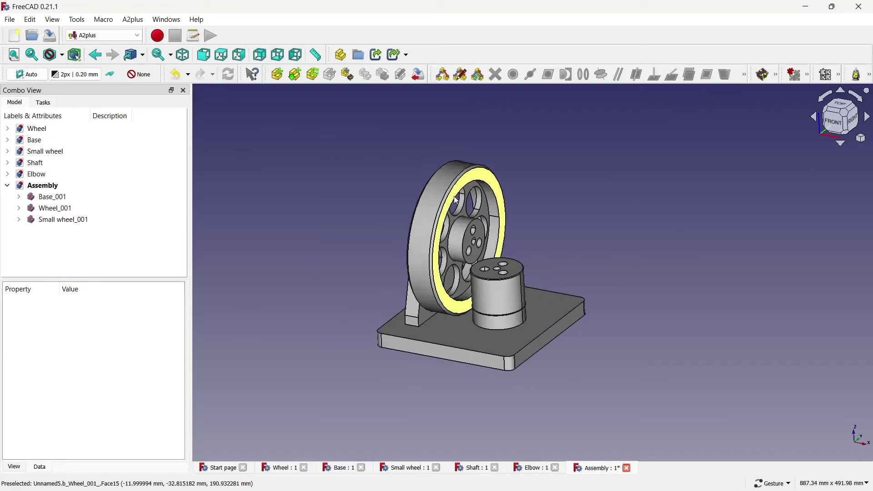
- Import a Shaft part and make it coaxial with a hole in the wheel hub
click(280, 78)
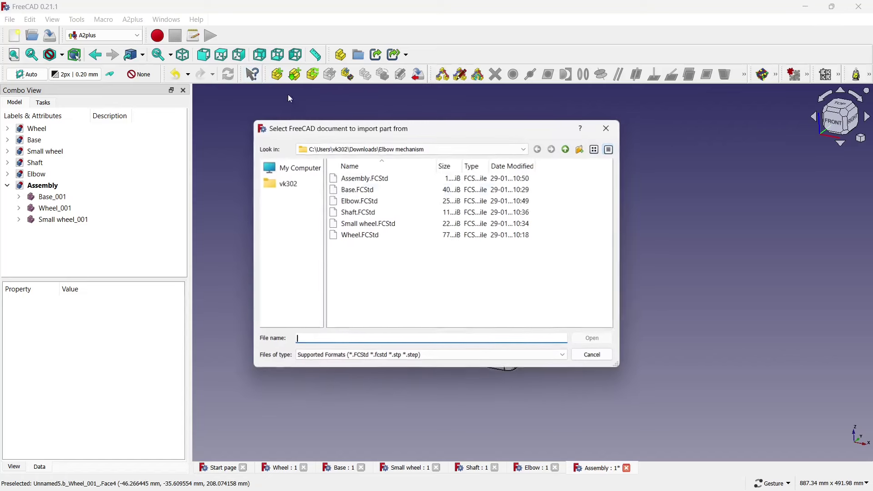
double_click(369, 211)
click(610, 209)
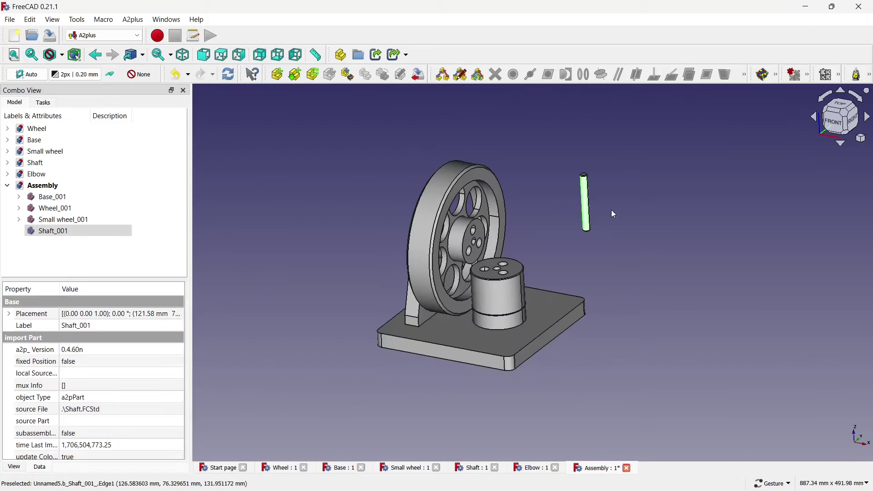
scroll(604, 202, up, 3)
click(572, 209)
scroll(422, 266, up, 4)
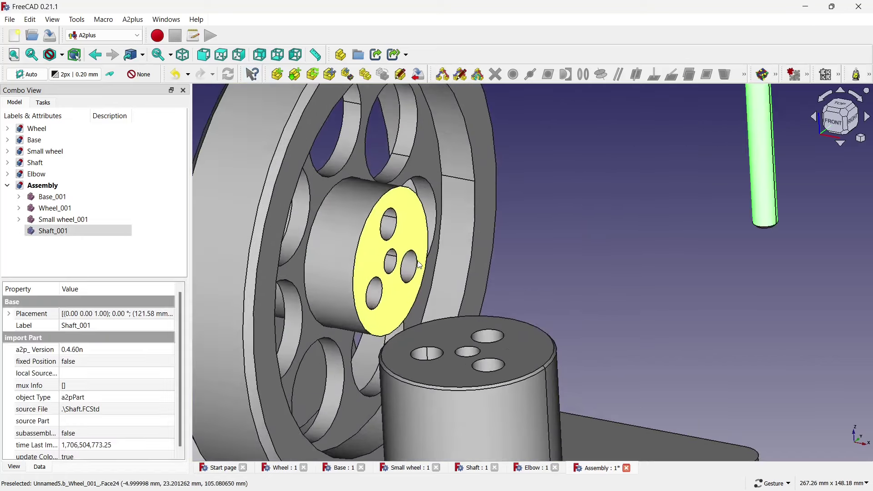
click(391, 262)
click(604, 80)
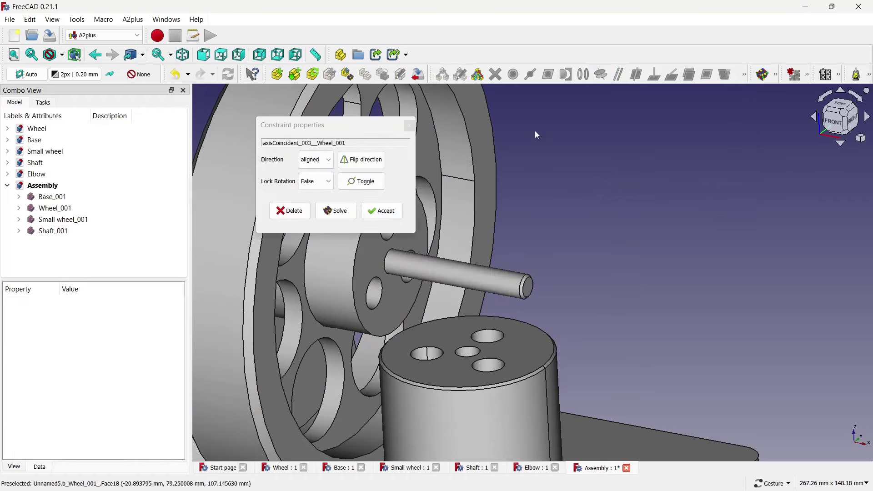
click(382, 209)
- Make the shaft end flush with the wheel hub face using Plane Coincident
scroll(440, 218, down, 5)
scroll(439, 245, up, 2)
mouse_move(439, 246)
mouse_down()
mouse_move(509, 265)
mouse_move(532, 230)
mouse_up()
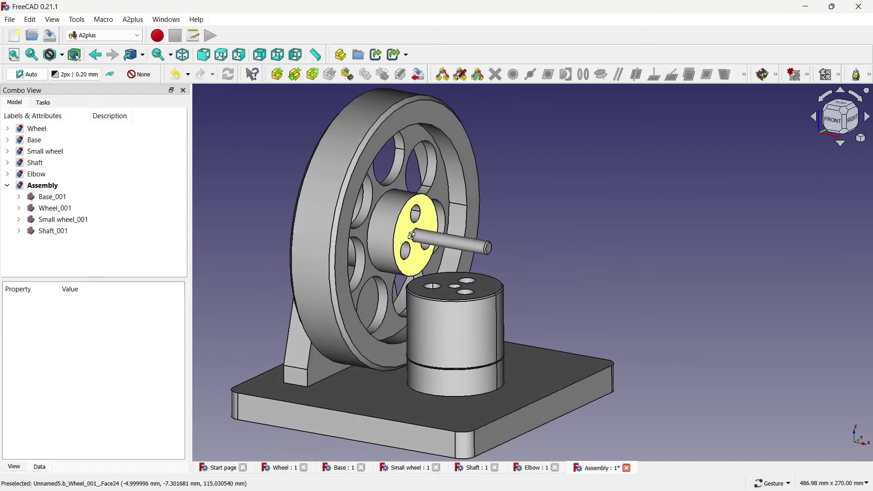
scroll(527, 246, up, 3)
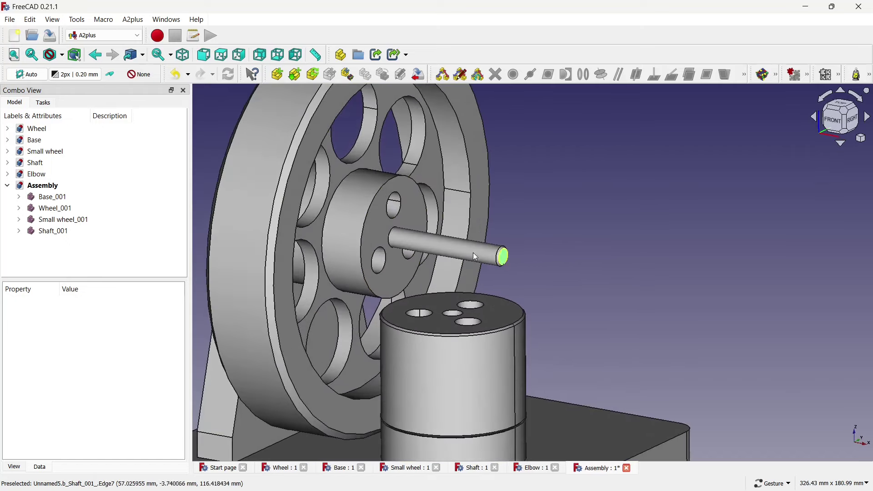
ctrl+click(411, 200)
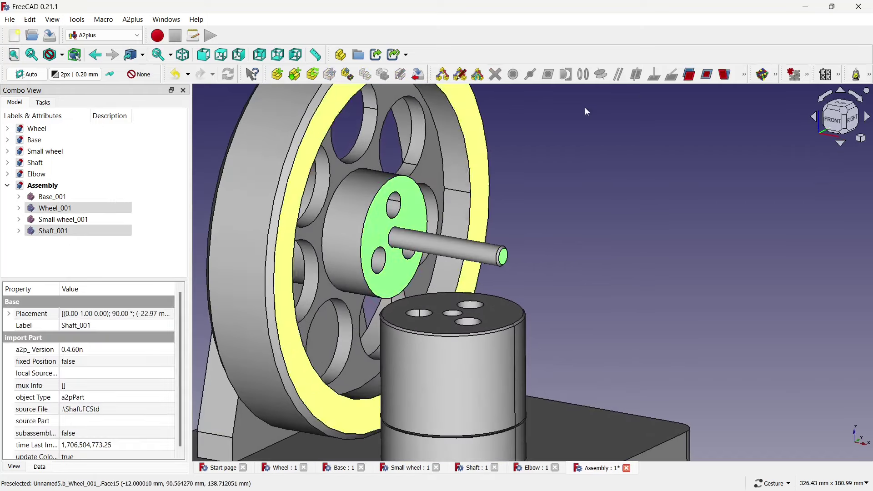
click(689, 75)
click(414, 209)
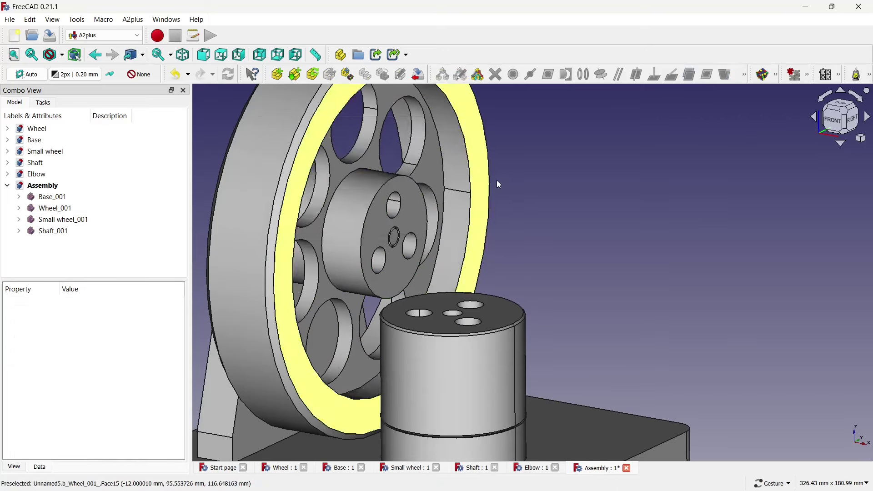
scroll(499, 184, down, 5)
mouse_move(499, 184)
mouse_down()
mouse_move(551, 246)
mouse_move(455, 240)
mouse_up()
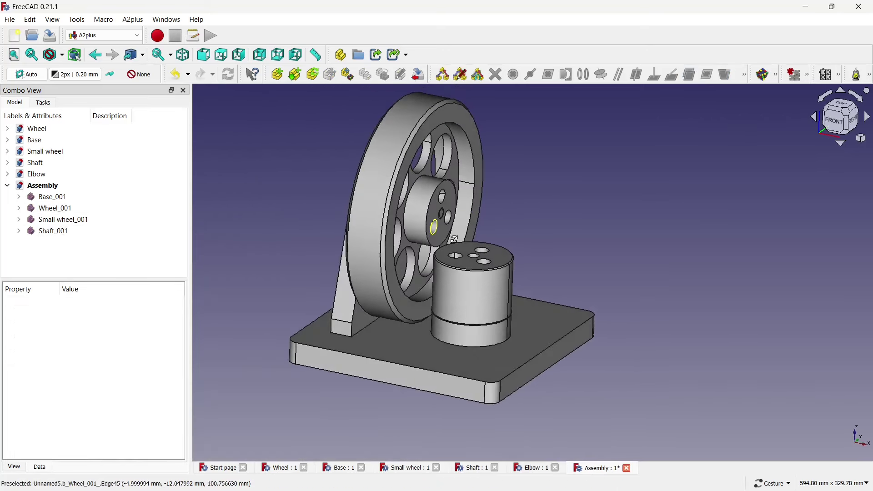
- Import Shaft.FCStd as Shaft_002 and make it coaxial with a small wheel hole
click(277, 74)
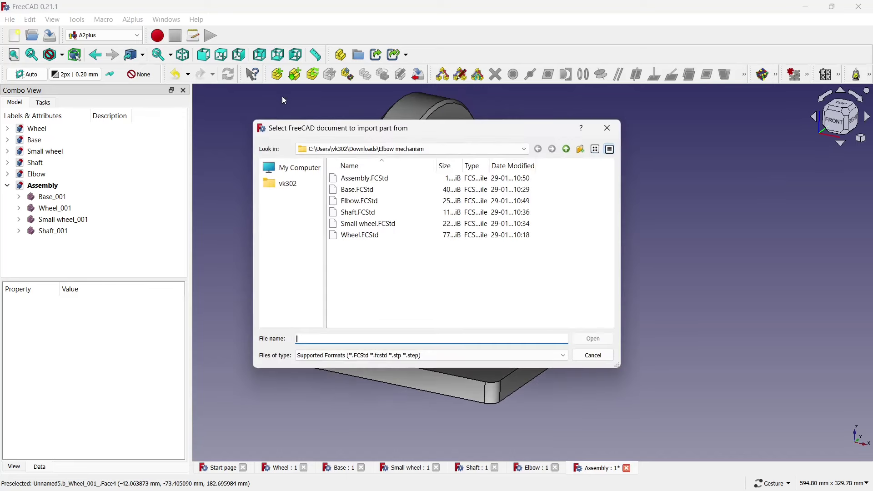
double_click(378, 213)
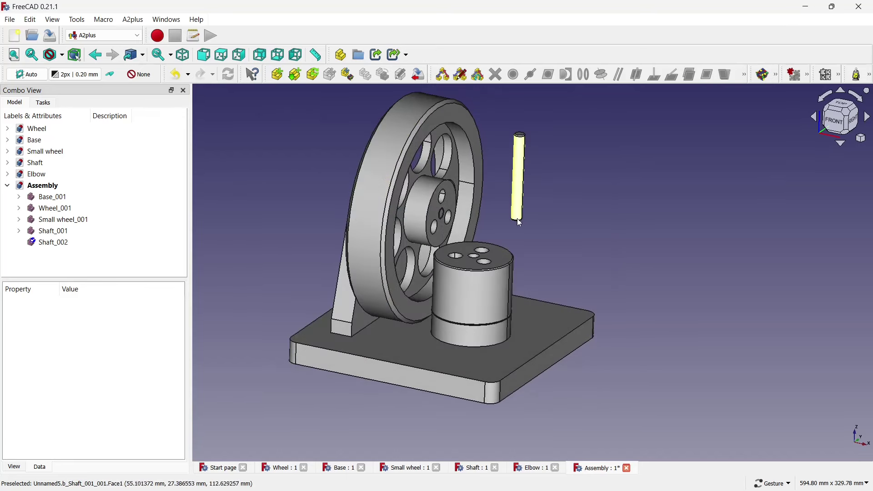
click(554, 229)
click(553, 204)
ctrl+click(498, 255)
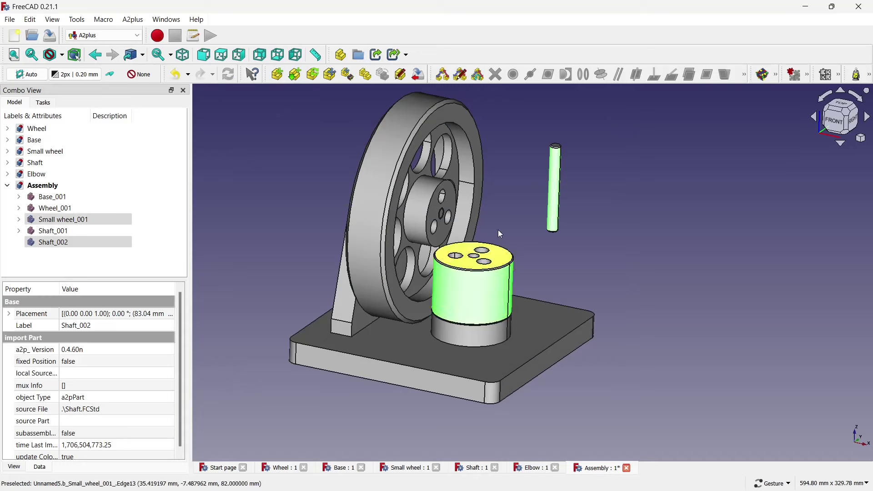
click(600, 74)
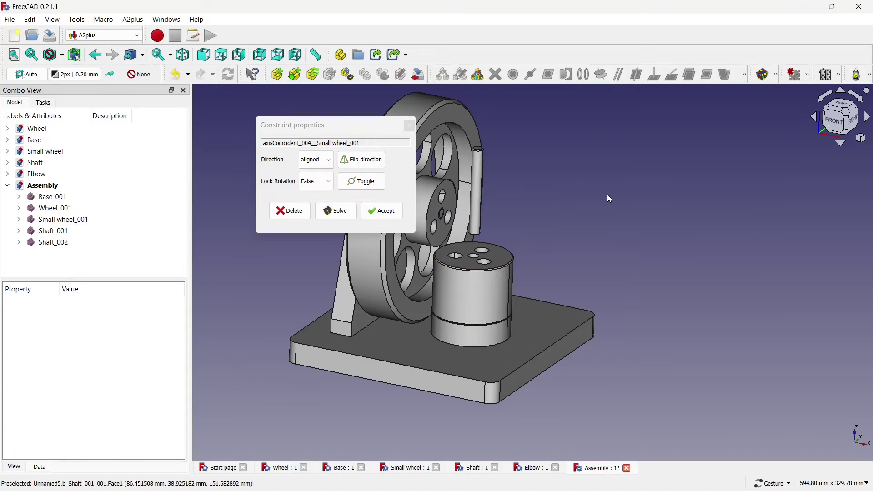
click(381, 210)
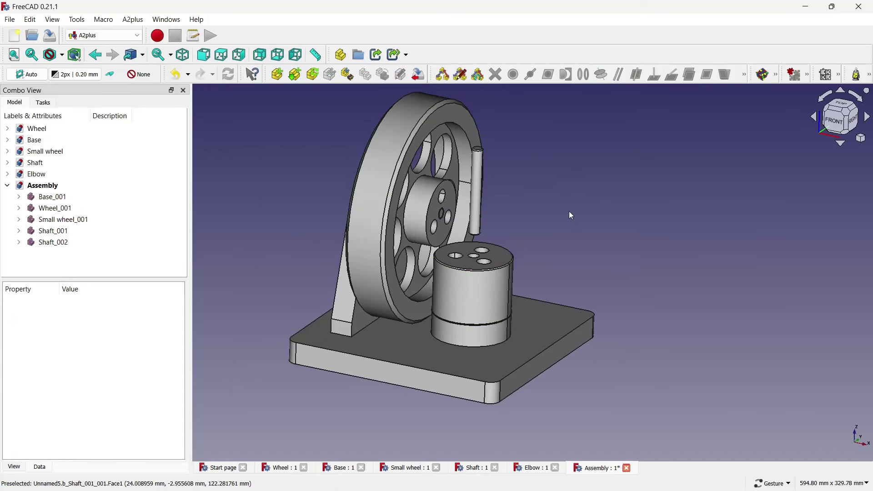
drag(568, 218, 556, 233)
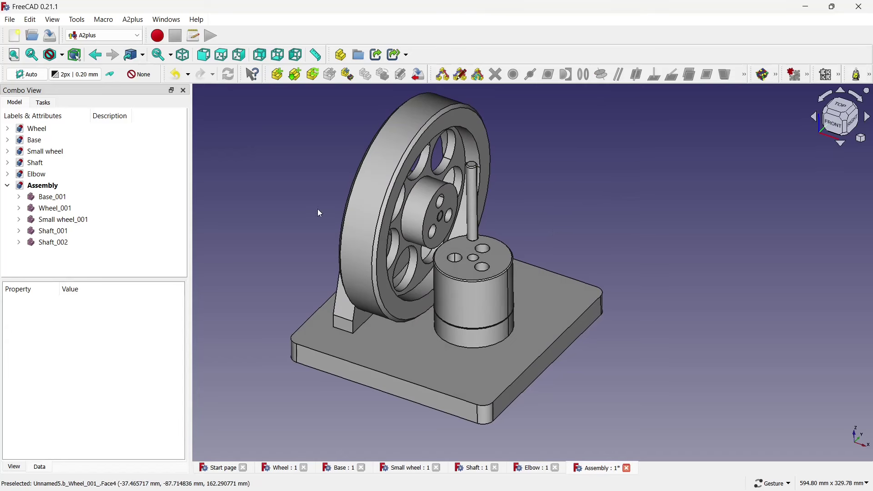
- Lower Shaft_002 about 95 mm into the small wheel hole using Transform
right_click(53, 242)
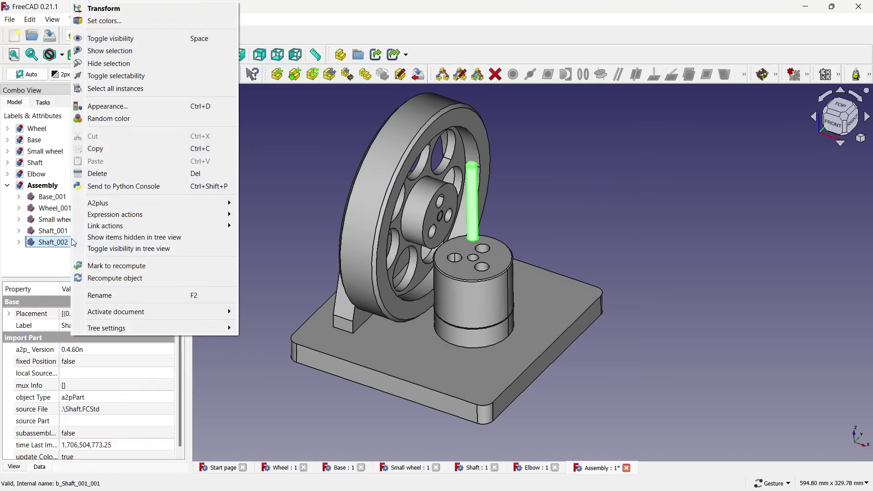
click(142, 16)
drag(469, 169, 476, 253)
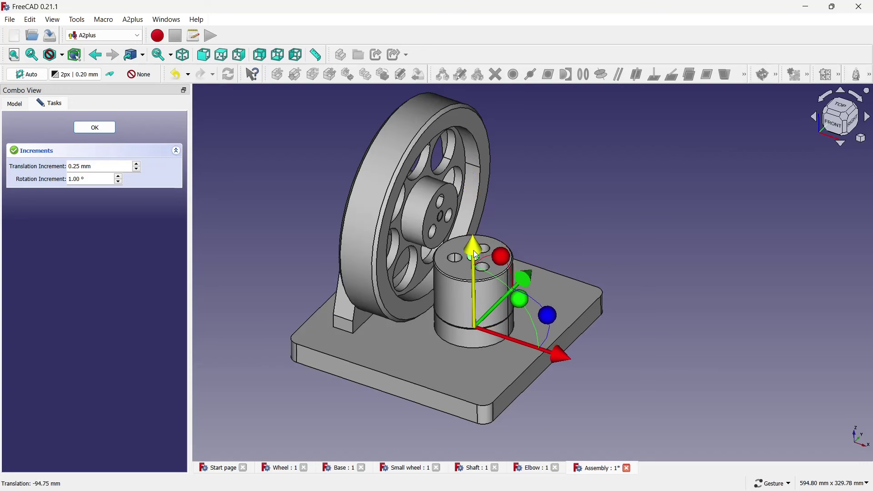
drag(473, 247, 473, 250)
click(95, 127)
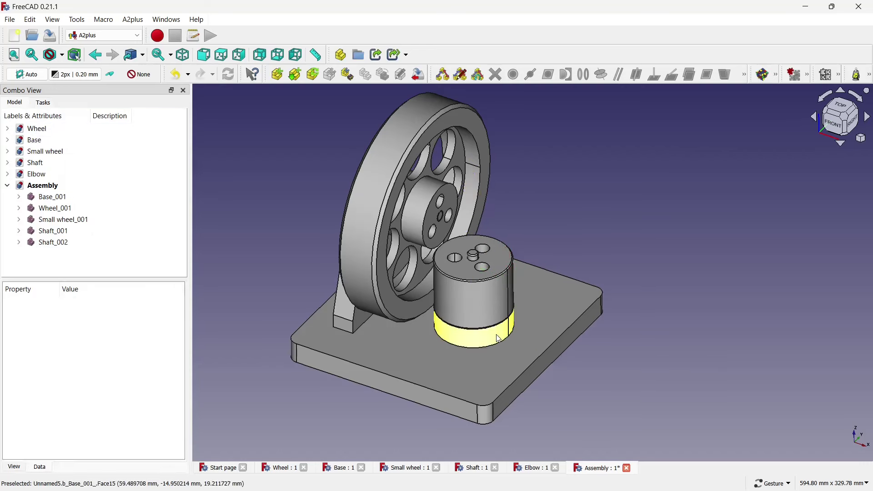
mouse_move(482, 318)
mouse_down()
mouse_move(493, 214)
mouse_move(486, 265)
mouse_move(631, 279)
mouse_up()
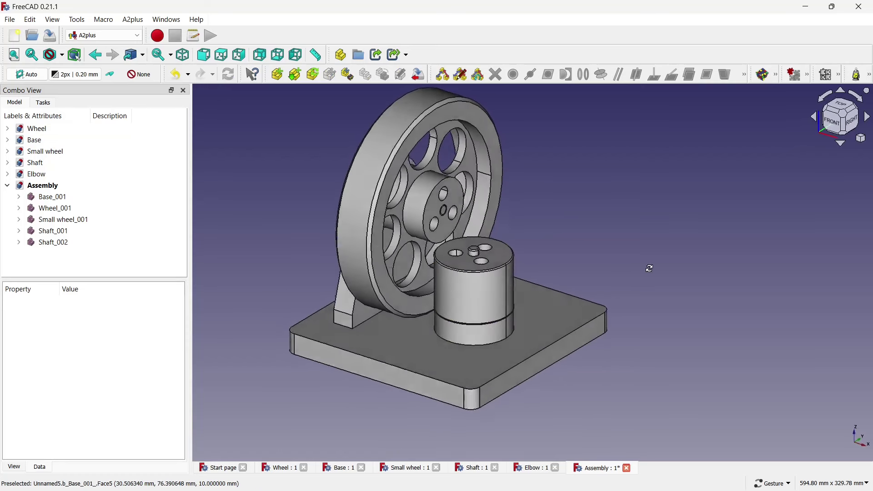
scroll(631, 279, down, 3)
scroll(583, 217, up, 1)
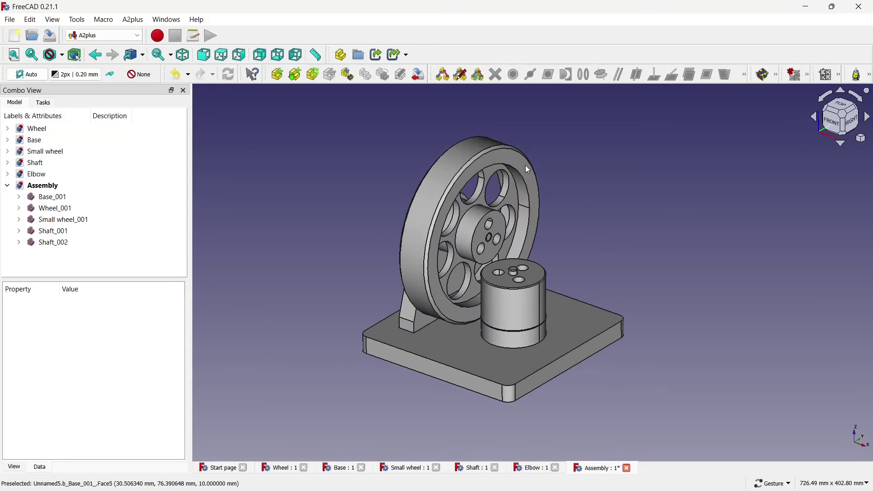
click(276, 74)
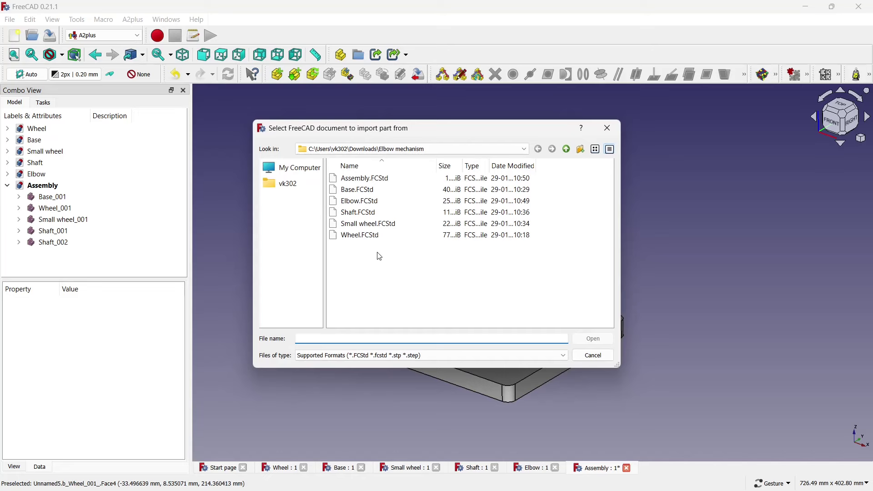
- Import an Elbow and make its straight end coaxial with a wheel hub hole
double_click(386, 200)
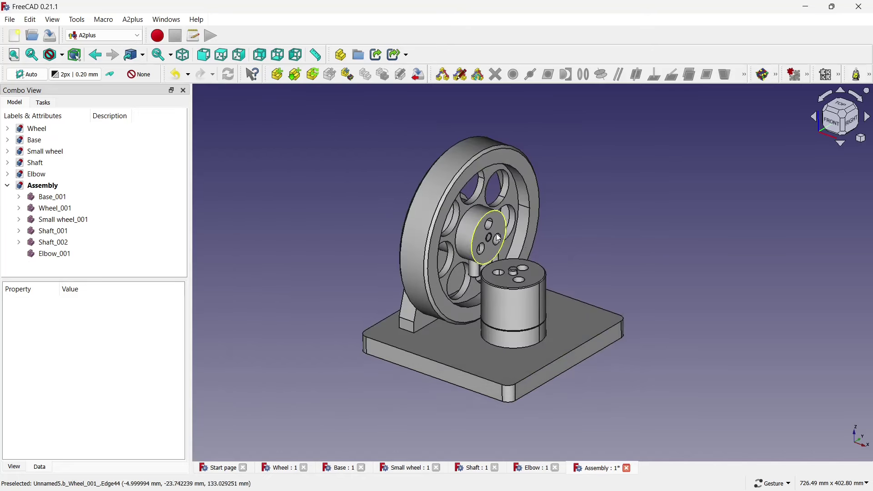
click(591, 252)
scroll(597, 231, up, 3)
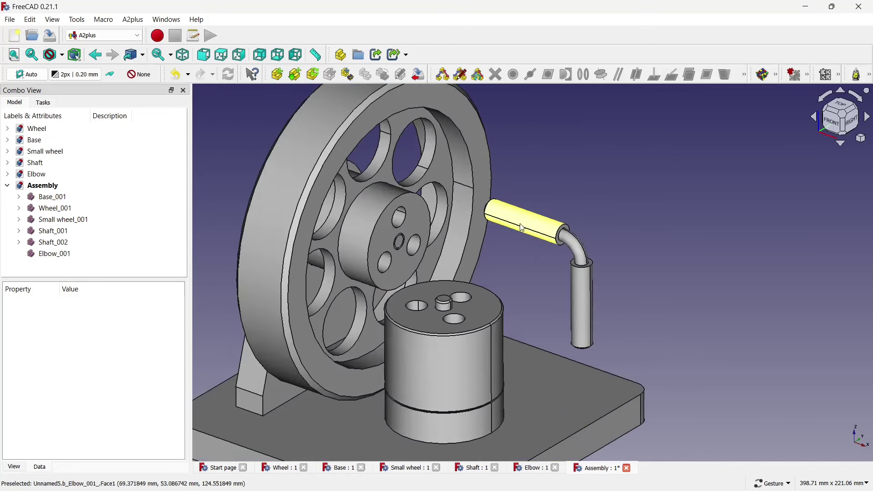
click(515, 226)
ctrl+click(400, 217)
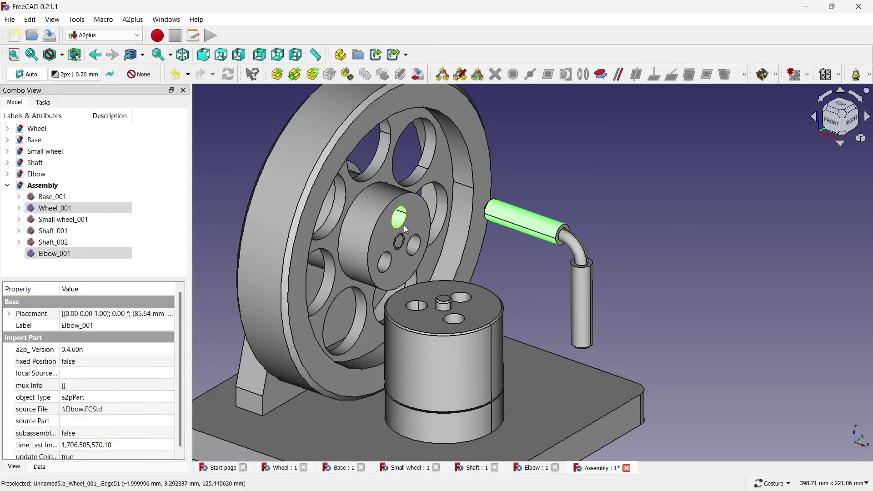
click(602, 77)
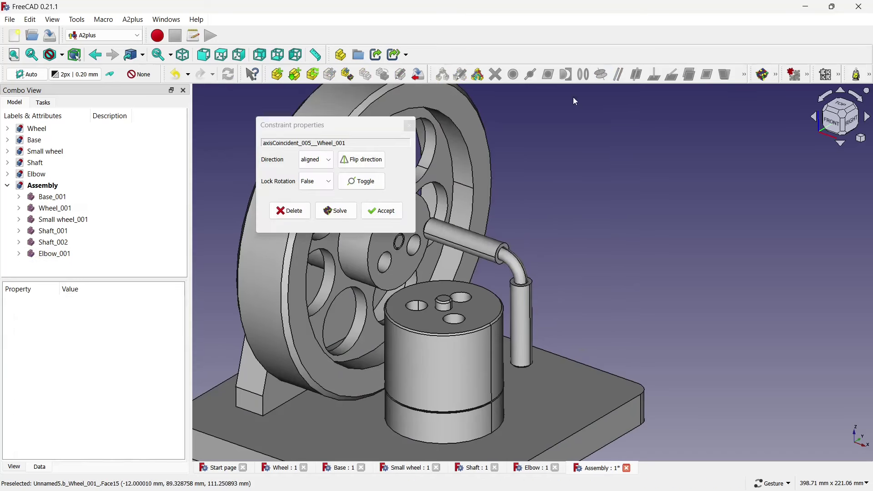
click(403, 212)
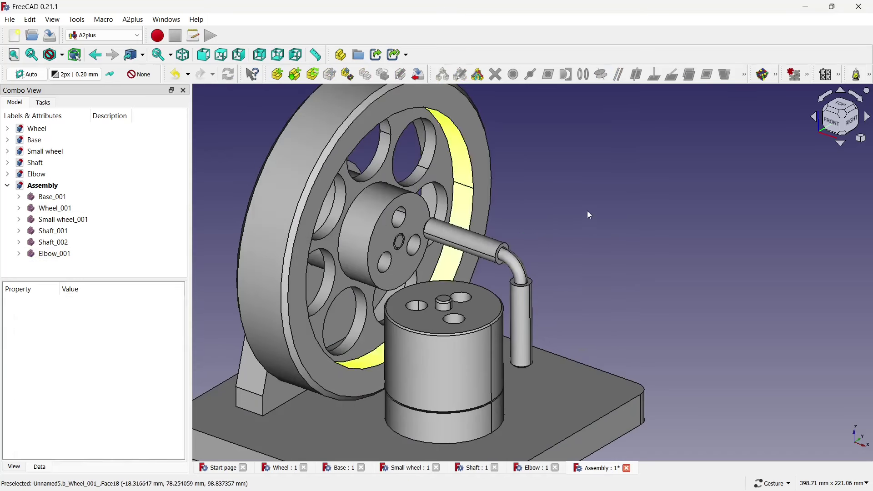
- Make the elbow's lower vertical leg coaxial with the small wheel's top hole
click(531, 334)
ctrl+click(454, 319)
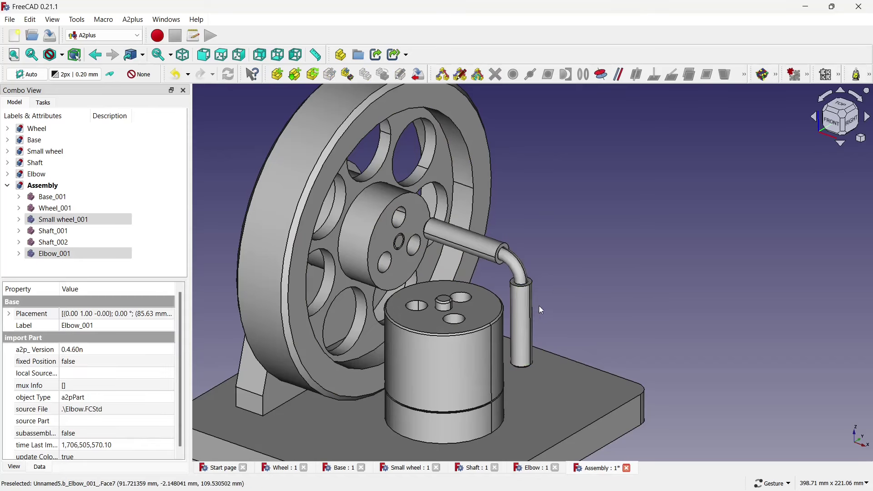
click(539, 306)
click(522, 327)
ctrl+click(454, 319)
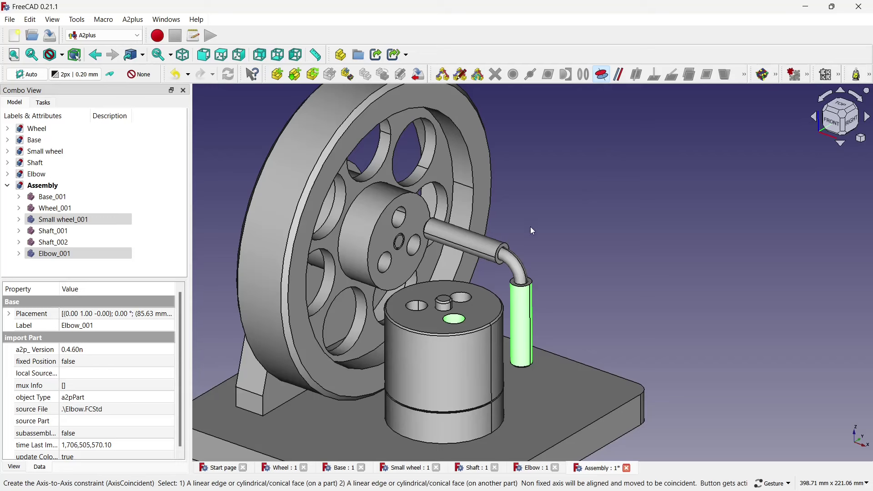
click(382, 210)
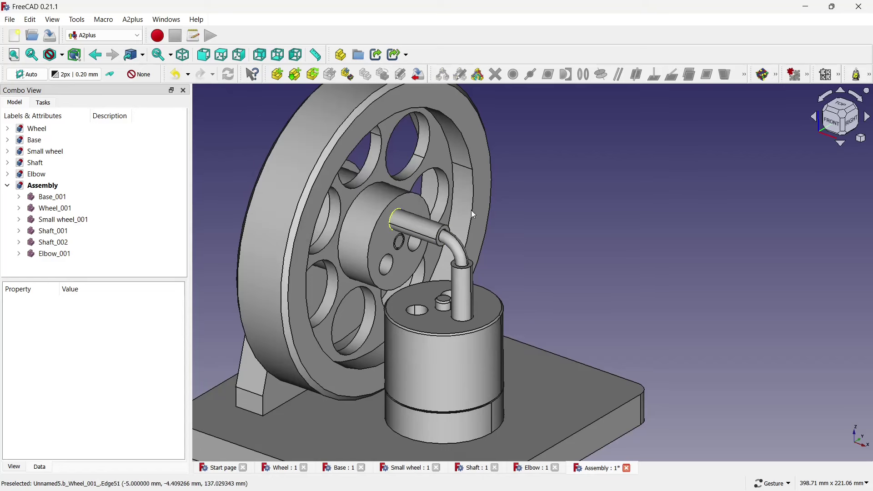
scroll(582, 222, down, 3)
scroll(494, 241, down, 1)
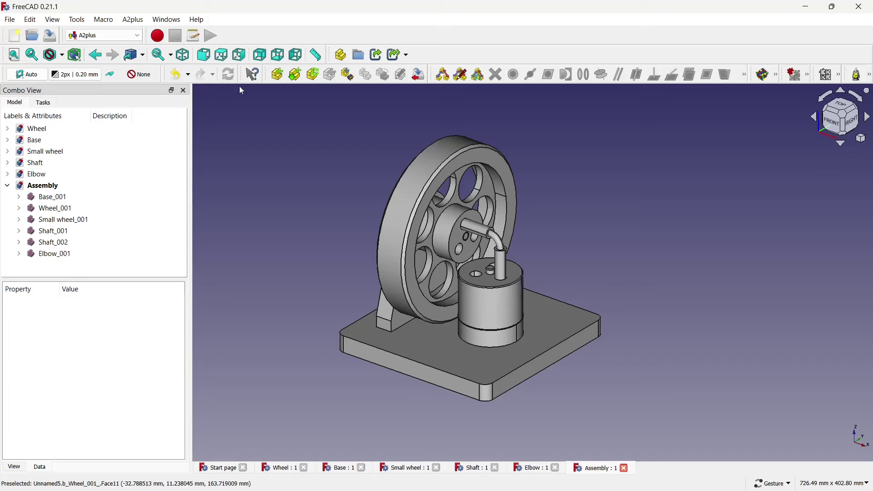
- Import another Elbow and make its straight end coaxial with a wheel hub hole
click(276, 80)
click(360, 199)
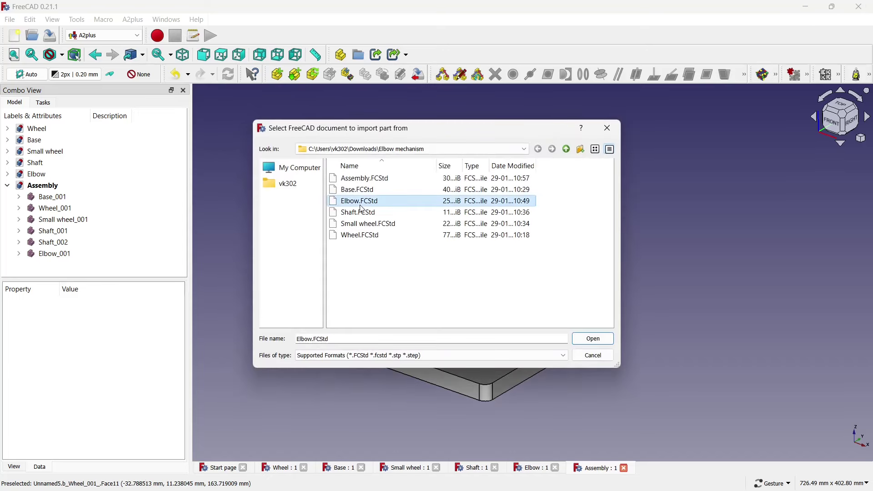
click(590, 335)
scroll(587, 212, up, 3)
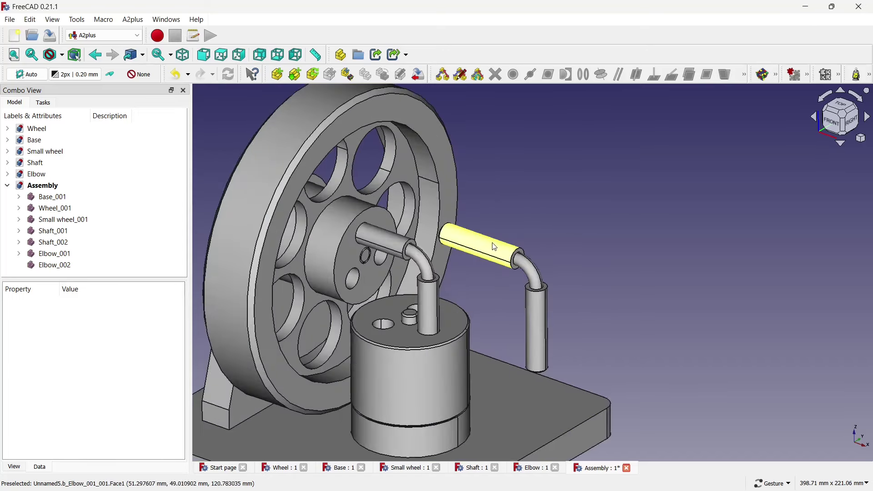
click(479, 245)
ctrl+click(354, 282)
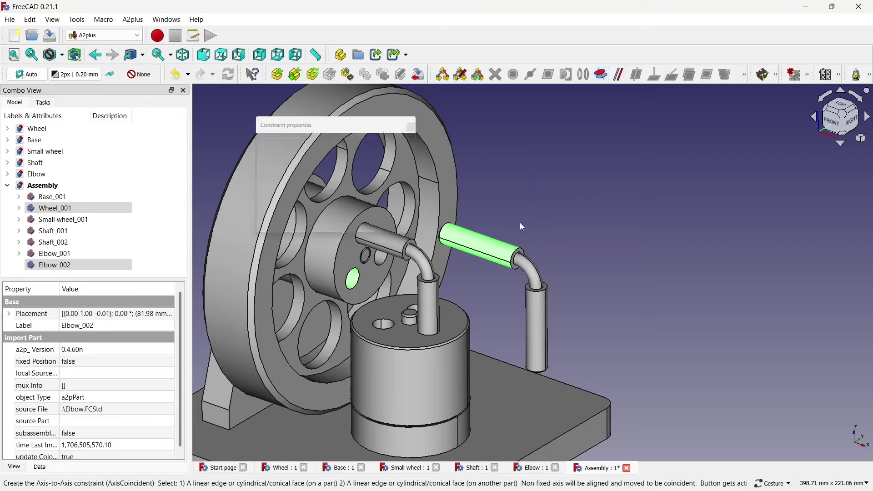
click(382, 218)
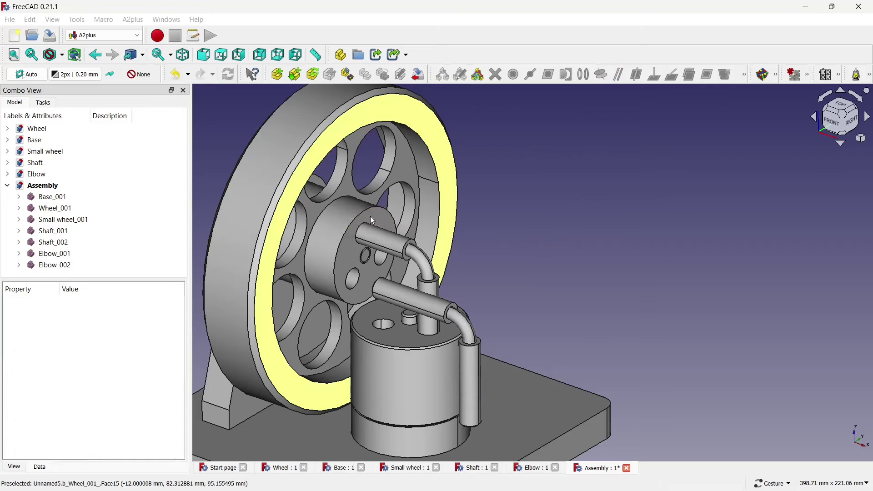
- Make Elbow_002's pipe coaxial with the hole on top of the small wheel
click(386, 327)
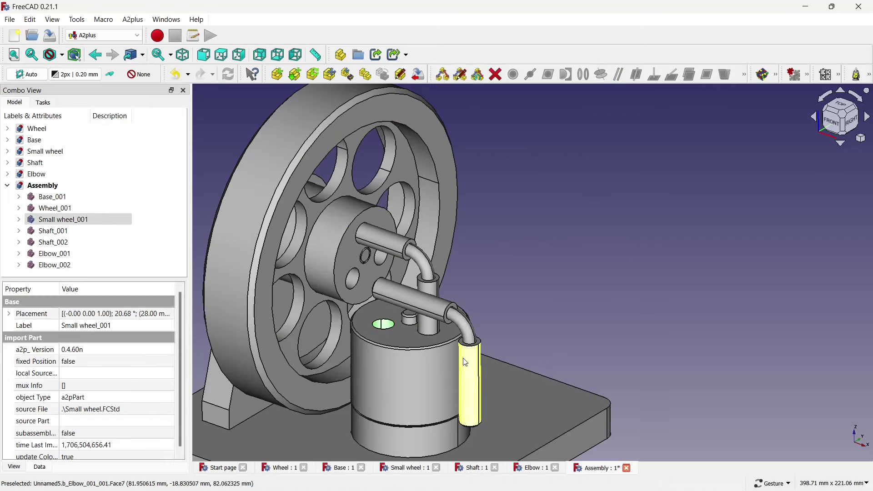
ctrl+click(466, 361)
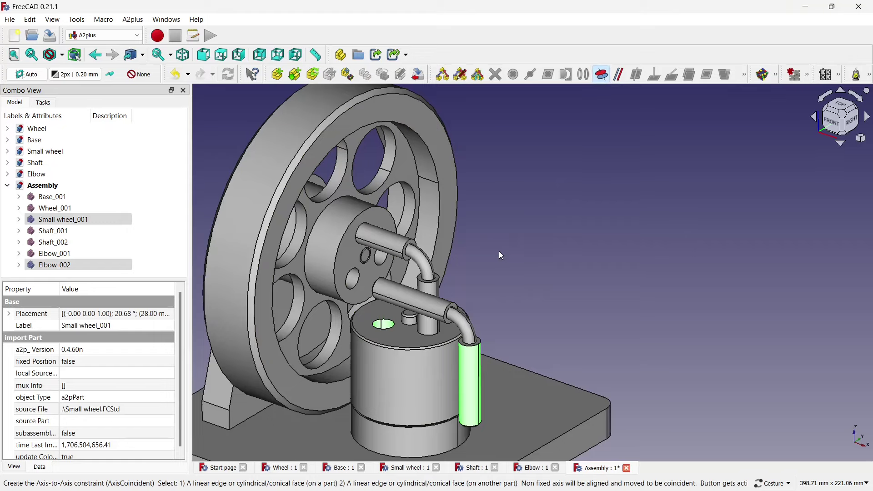
click(382, 217)
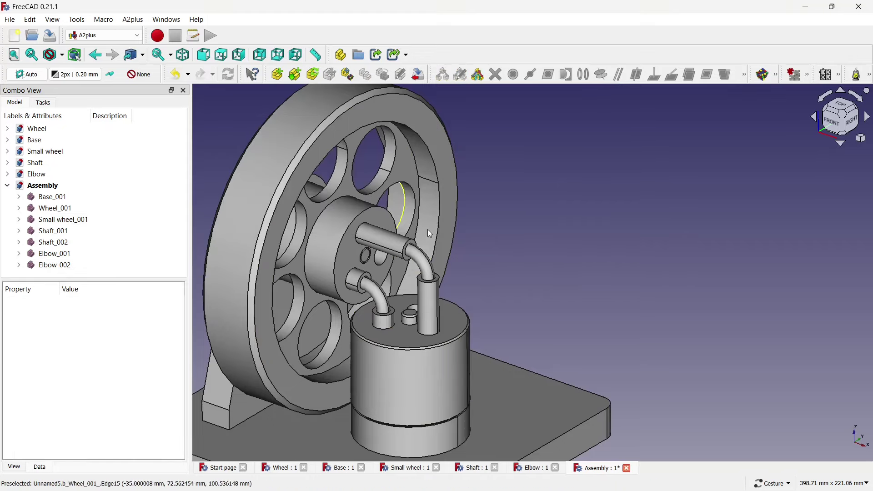
drag(430, 234, 318, 136)
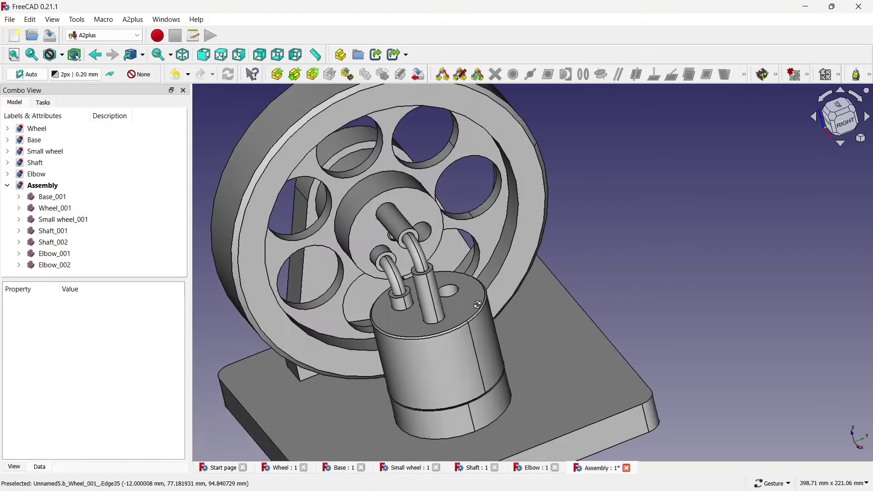
- Import a third Elbow and make it coaxial with the wheel's crank pin
click(277, 74)
double_click(350, 202)
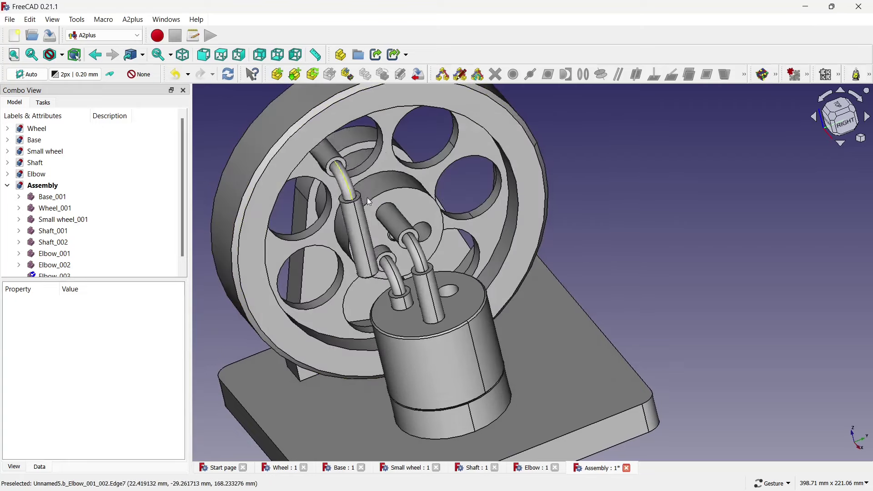
click(524, 169)
click(524, 169)
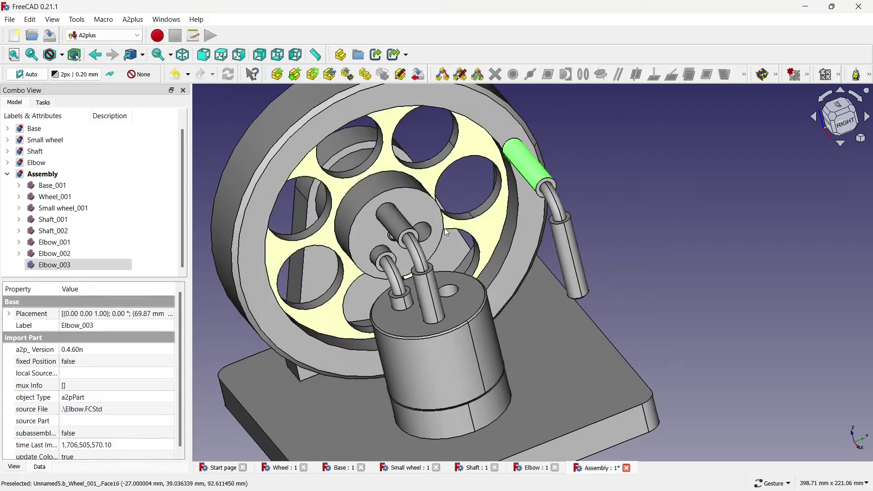
ctrl+click(425, 232)
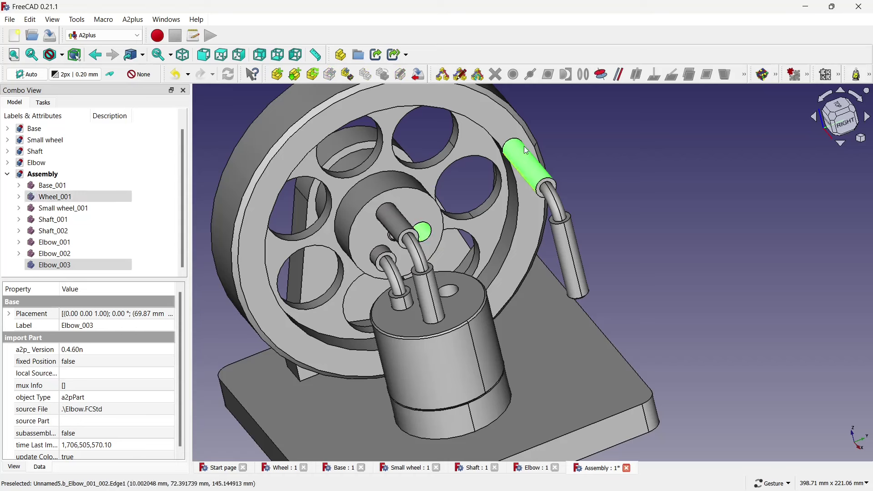
click(595, 78)
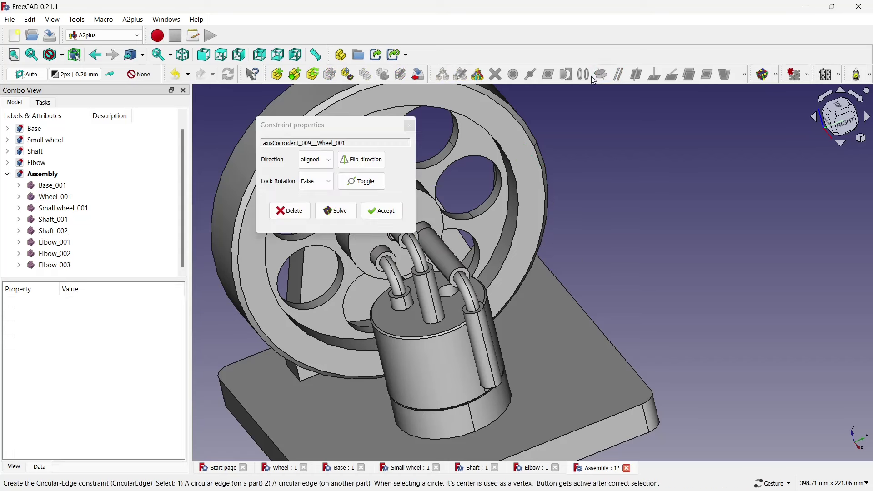
click(381, 209)
- Make the third elbow's pipe coaxial with a small wheel hole, viewed isometrically
click(450, 295)
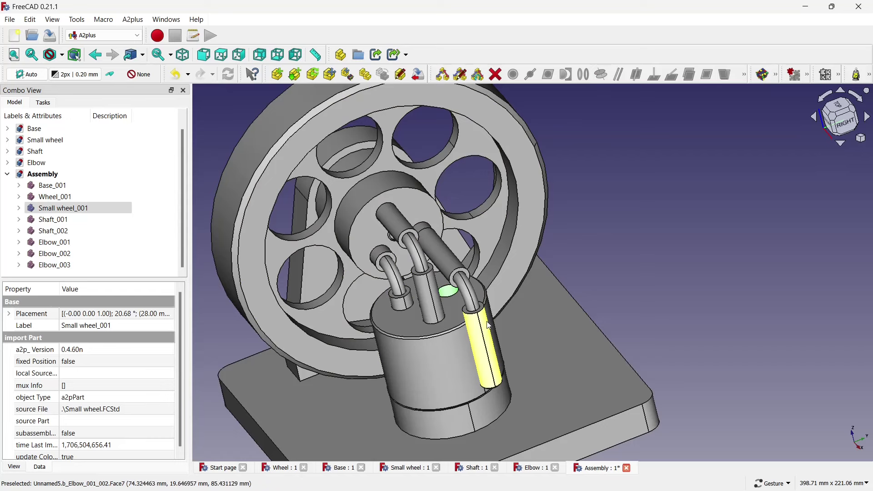
ctrl+click(481, 350)
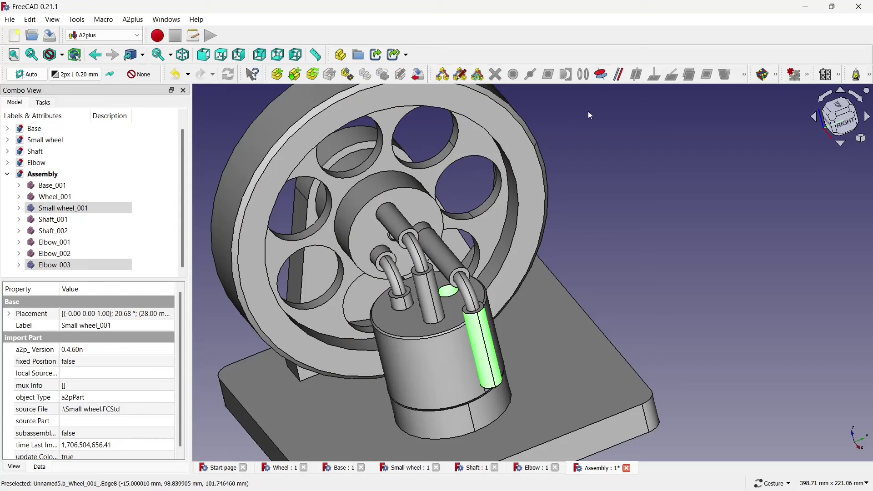
click(599, 81)
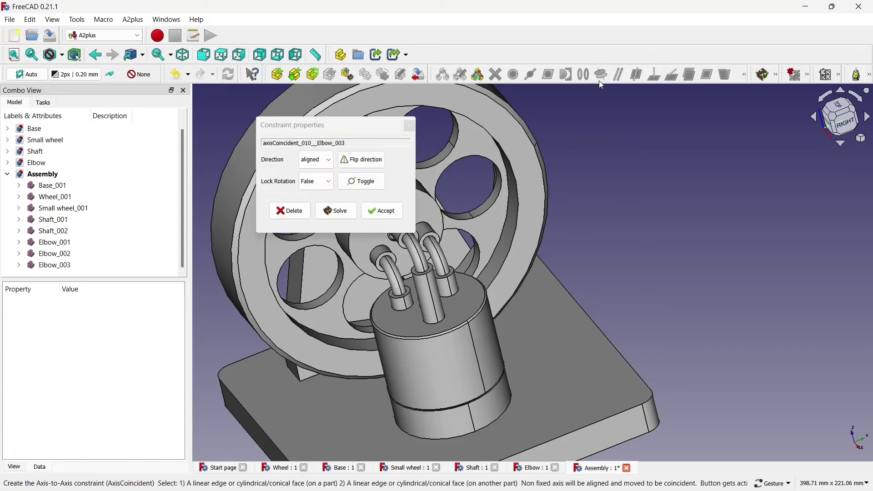
click(381, 211)
key(0)
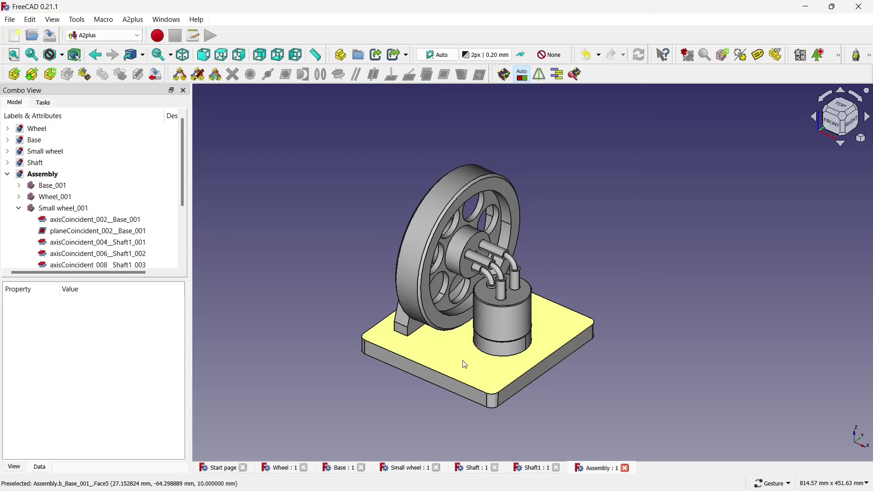
- Set the base's shape colour to light blue through its Appearance settings
right_click(464, 365)
click(497, 237)
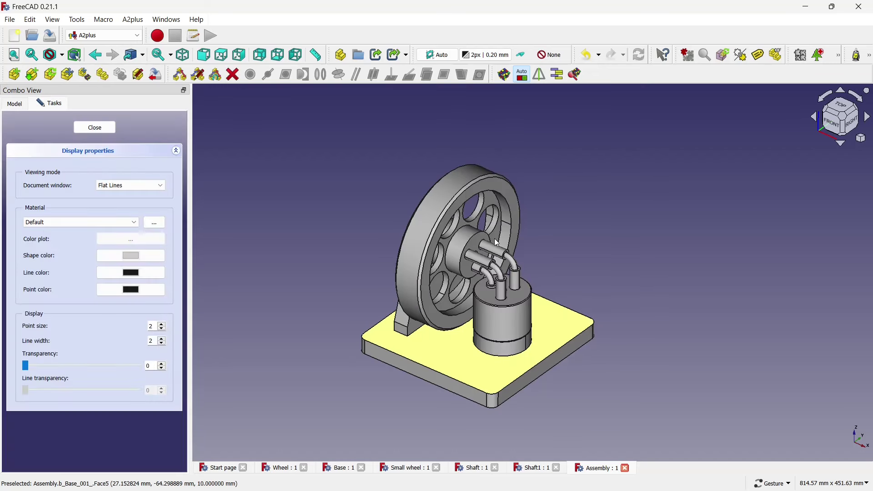
click(146, 264)
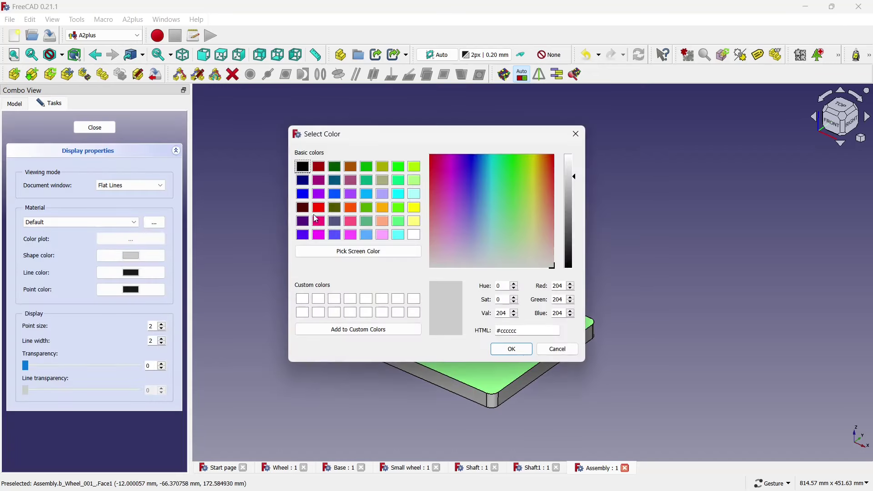
click(367, 193)
click(517, 352)
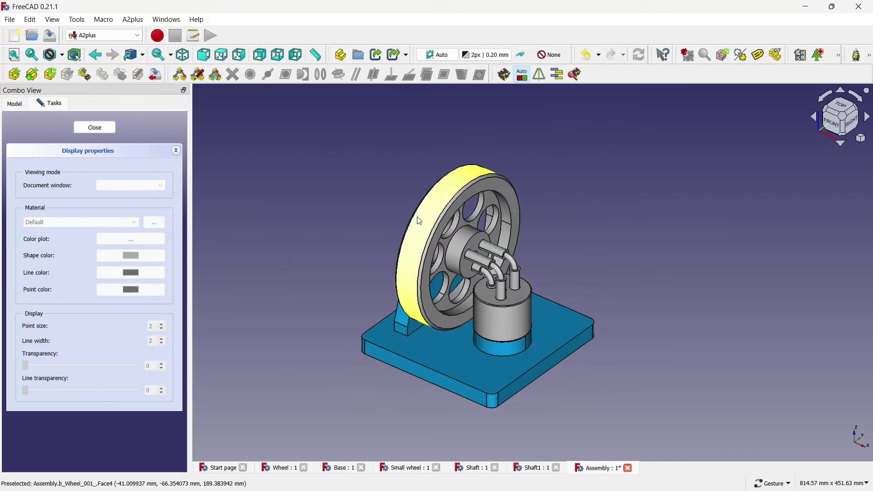
- Give the wheel a yellow shape colour
click(411, 218)
click(147, 254)
click(414, 208)
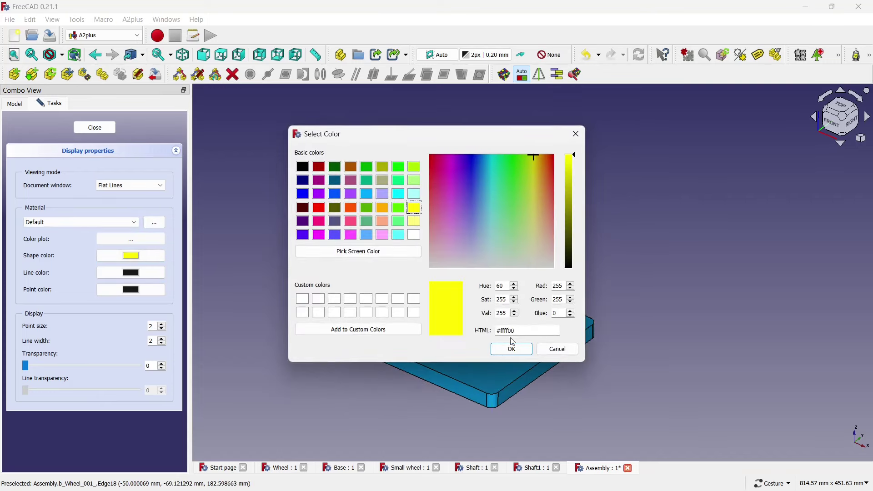
click(517, 348)
- Colour the small wheel cylinder orange-red
scroll(547, 277, up, 3)
scroll(547, 278, up, 2)
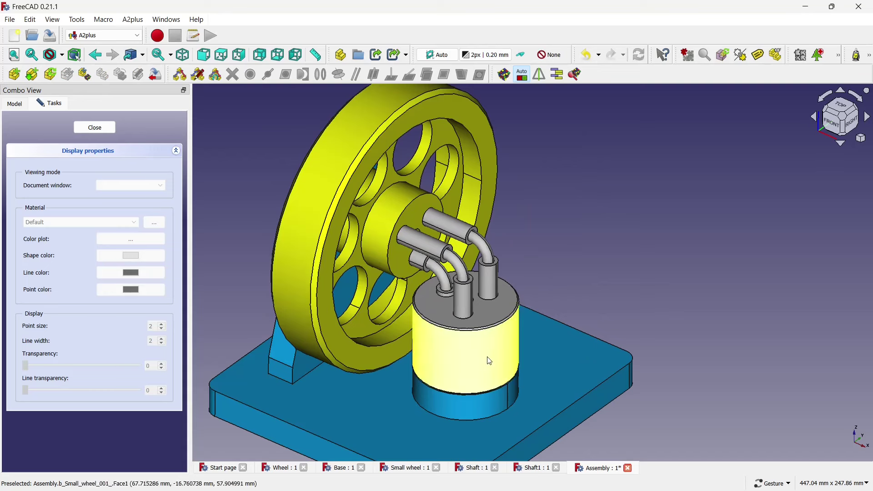
click(487, 355)
click(140, 257)
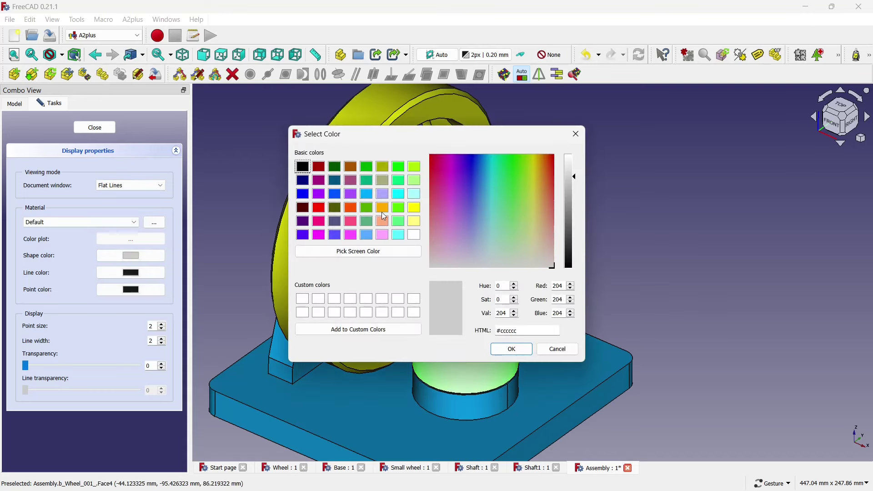
click(349, 210)
click(496, 347)
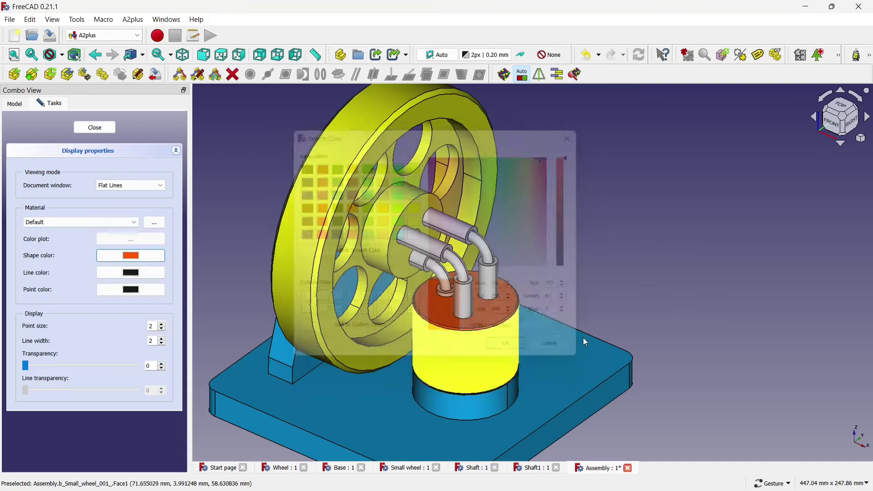
- Make the first shaft bright green
click(688, 294)
click(422, 242)
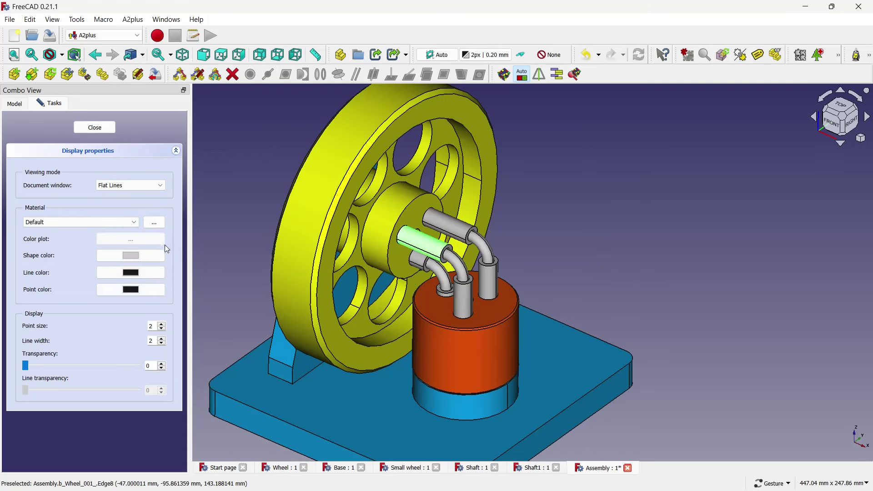
click(150, 255)
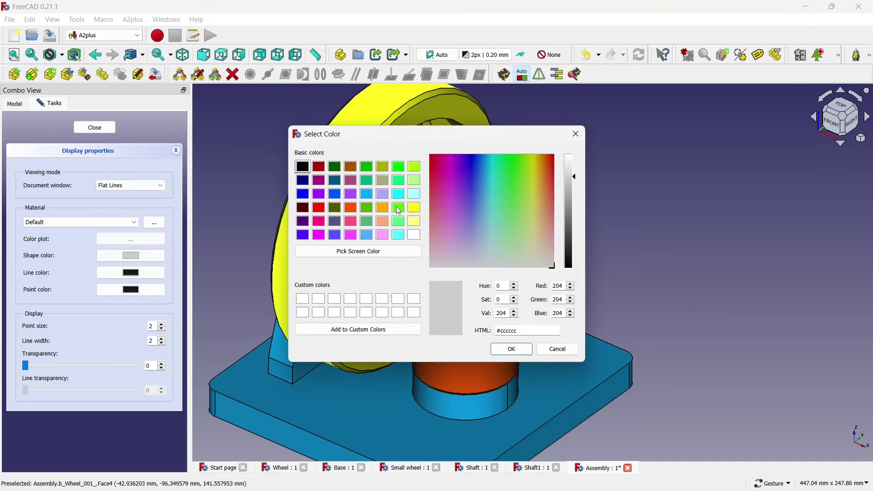
click(398, 208)
click(521, 348)
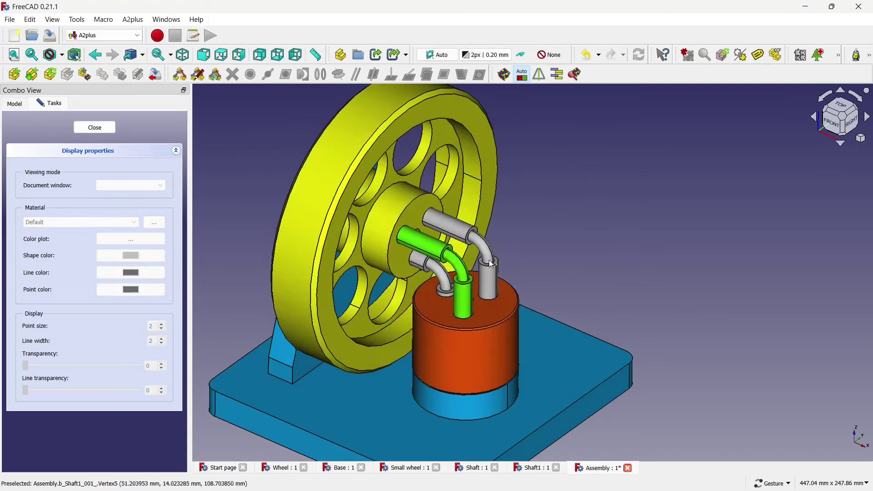
- Colour the remaining two grey shaft and elbow pieces the same bright green
click(469, 237)
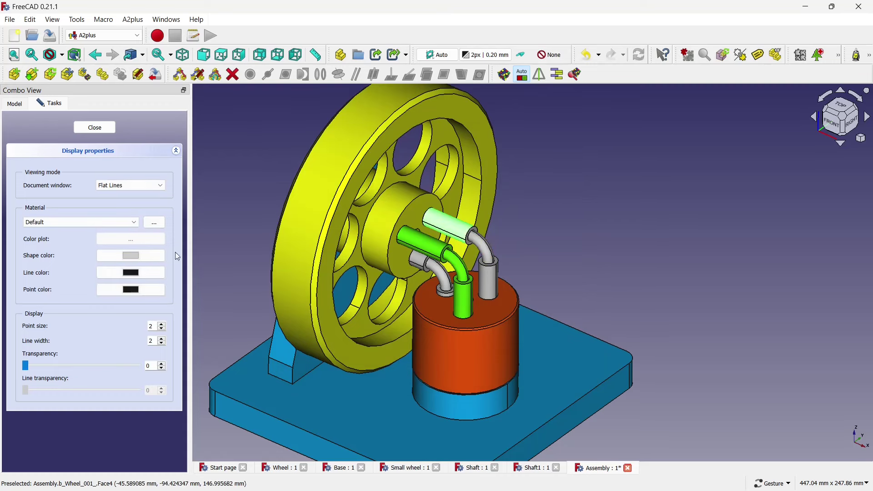
click(130, 255)
click(405, 210)
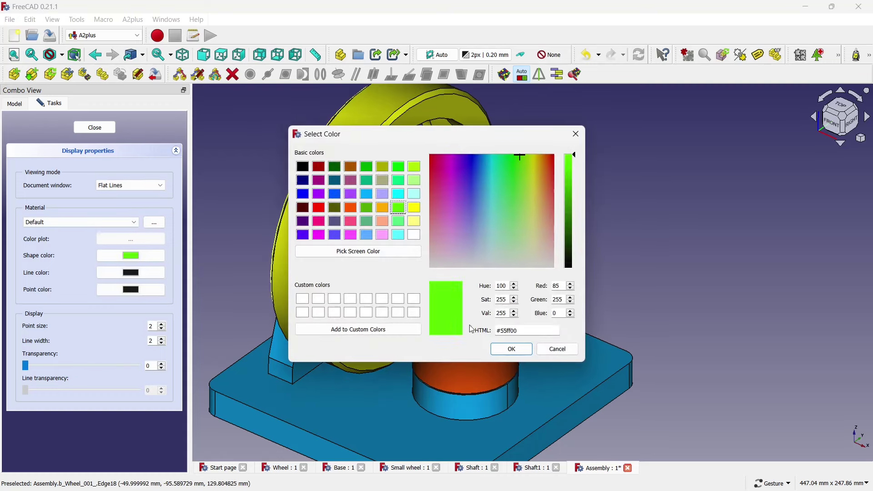
click(499, 349)
click(413, 262)
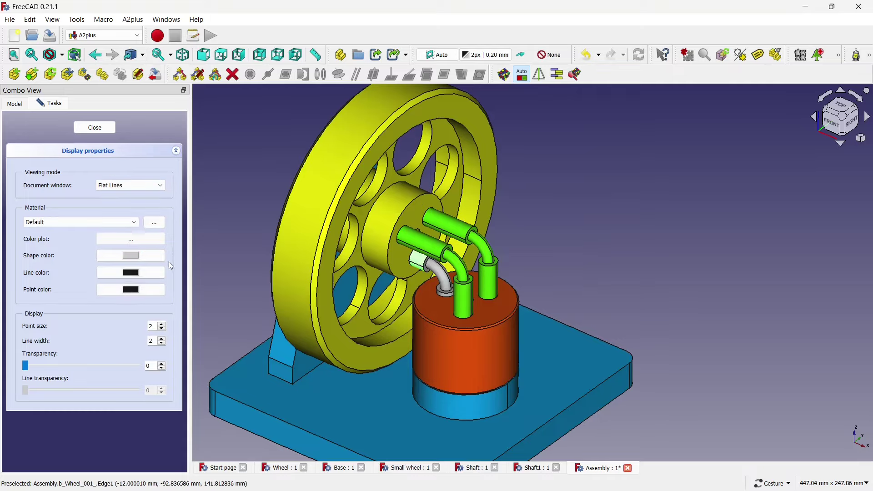
click(139, 255)
click(398, 207)
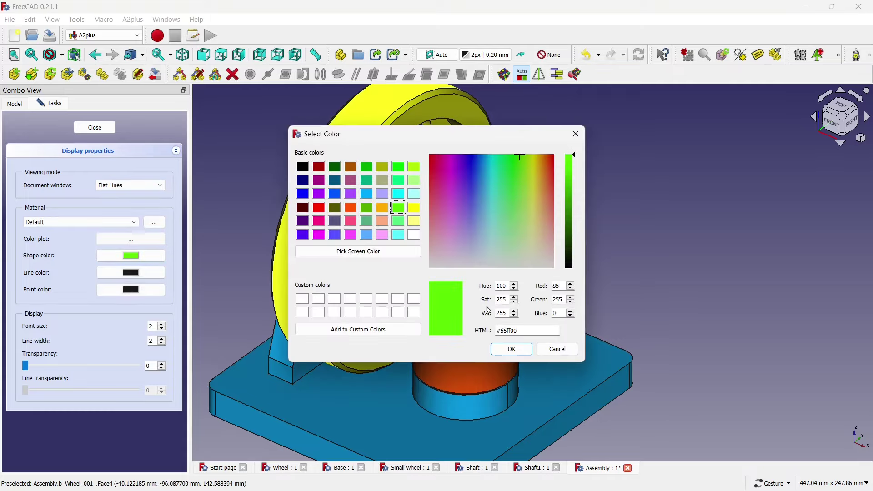
click(510, 349)
scroll(521, 267, down, 3)
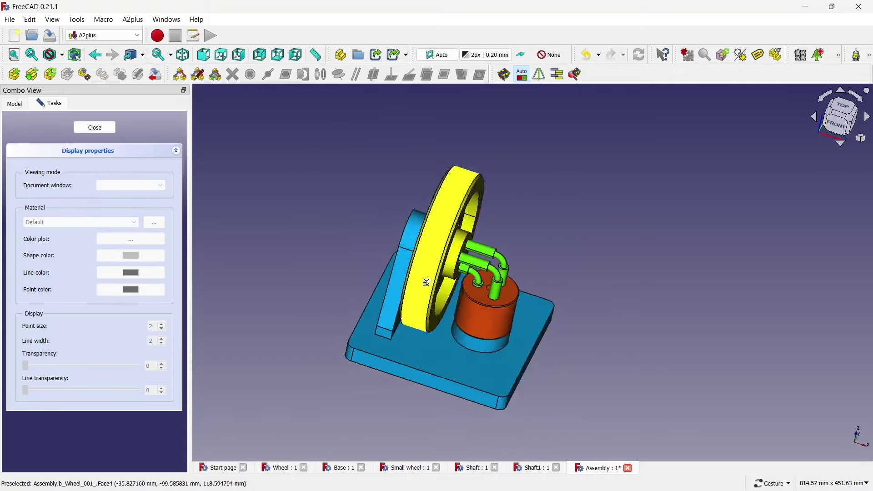